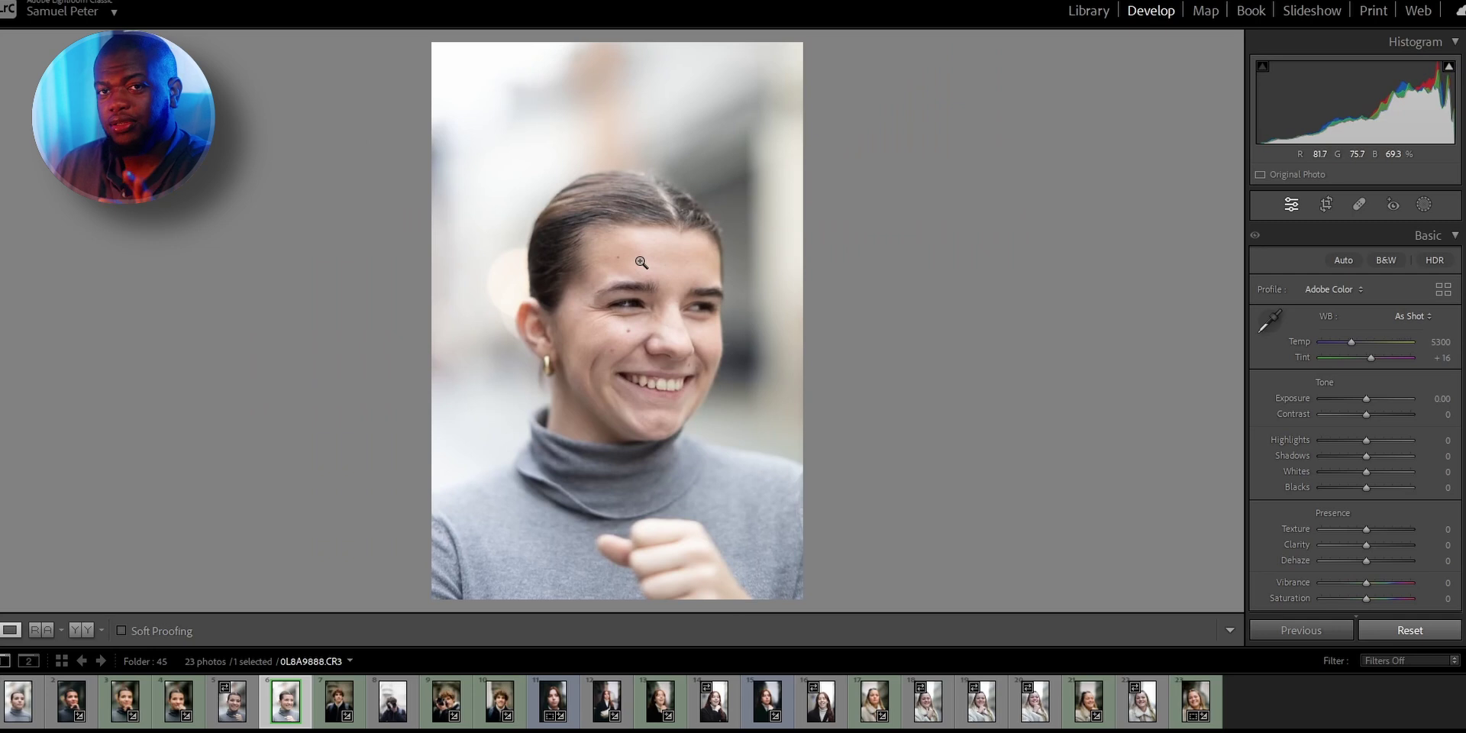
# Examine the woman's facial skin up close and look over the basic adjustments before editing.
pyautogui.click(662, 327)
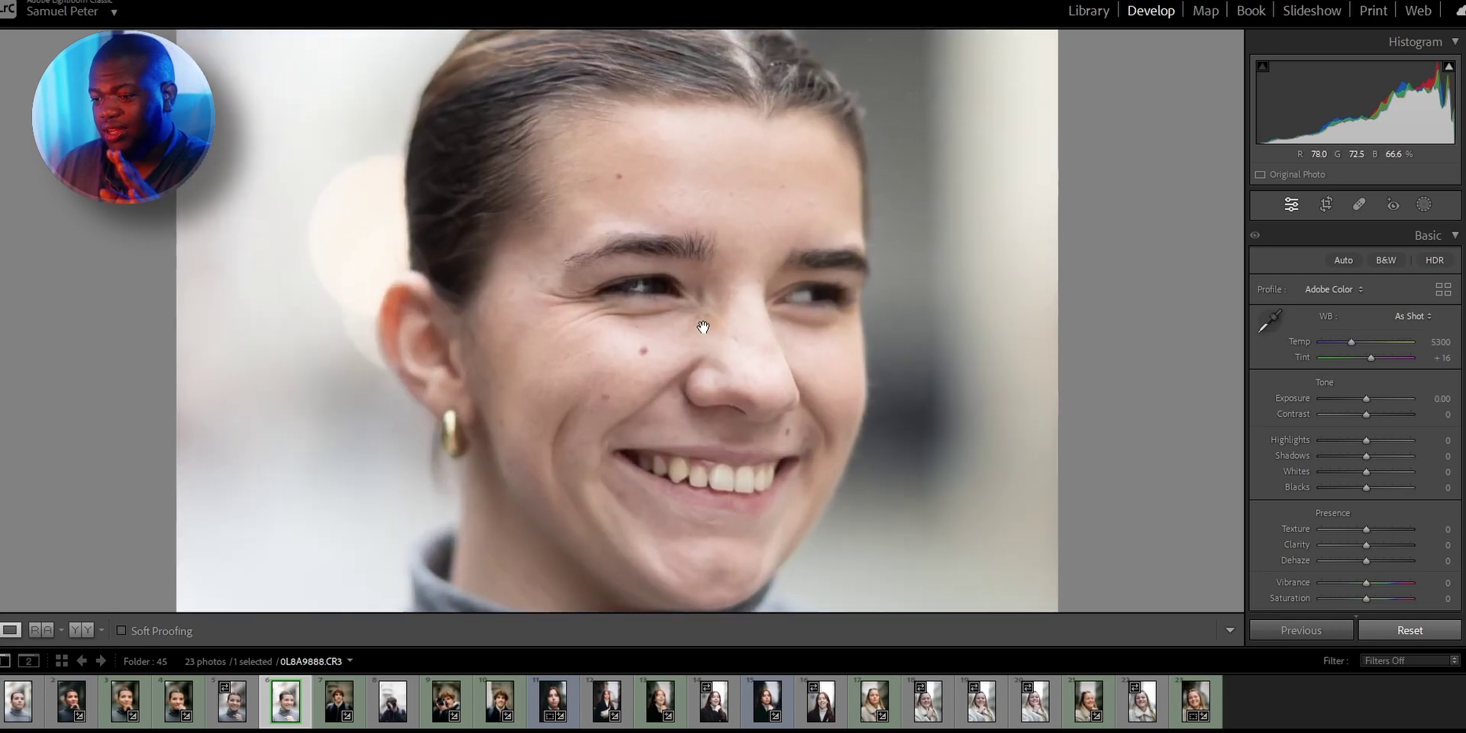
pyautogui.moveTo(713, 327); pyautogui.dragTo(617, 285)
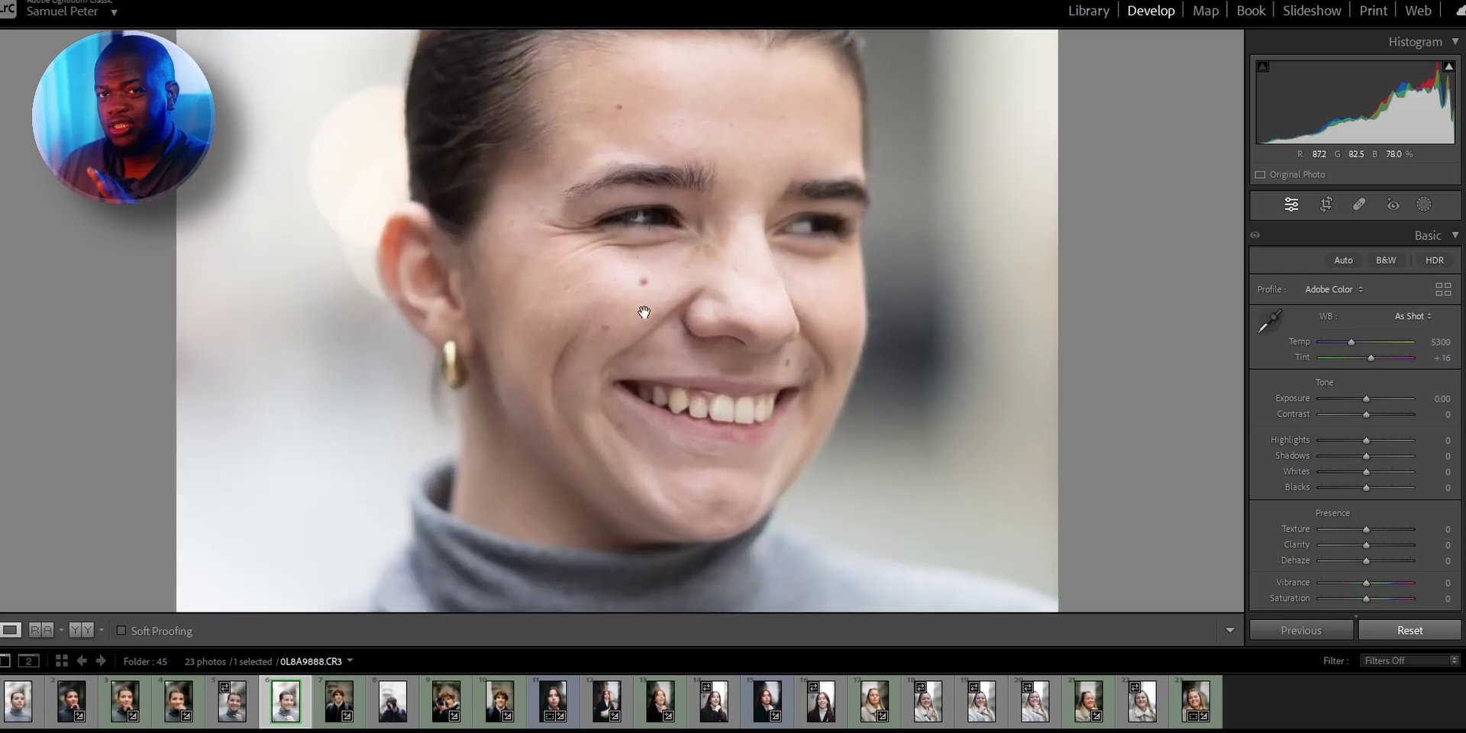
pyautogui.moveTo(646, 196); pyautogui.dragTo(630, 242)
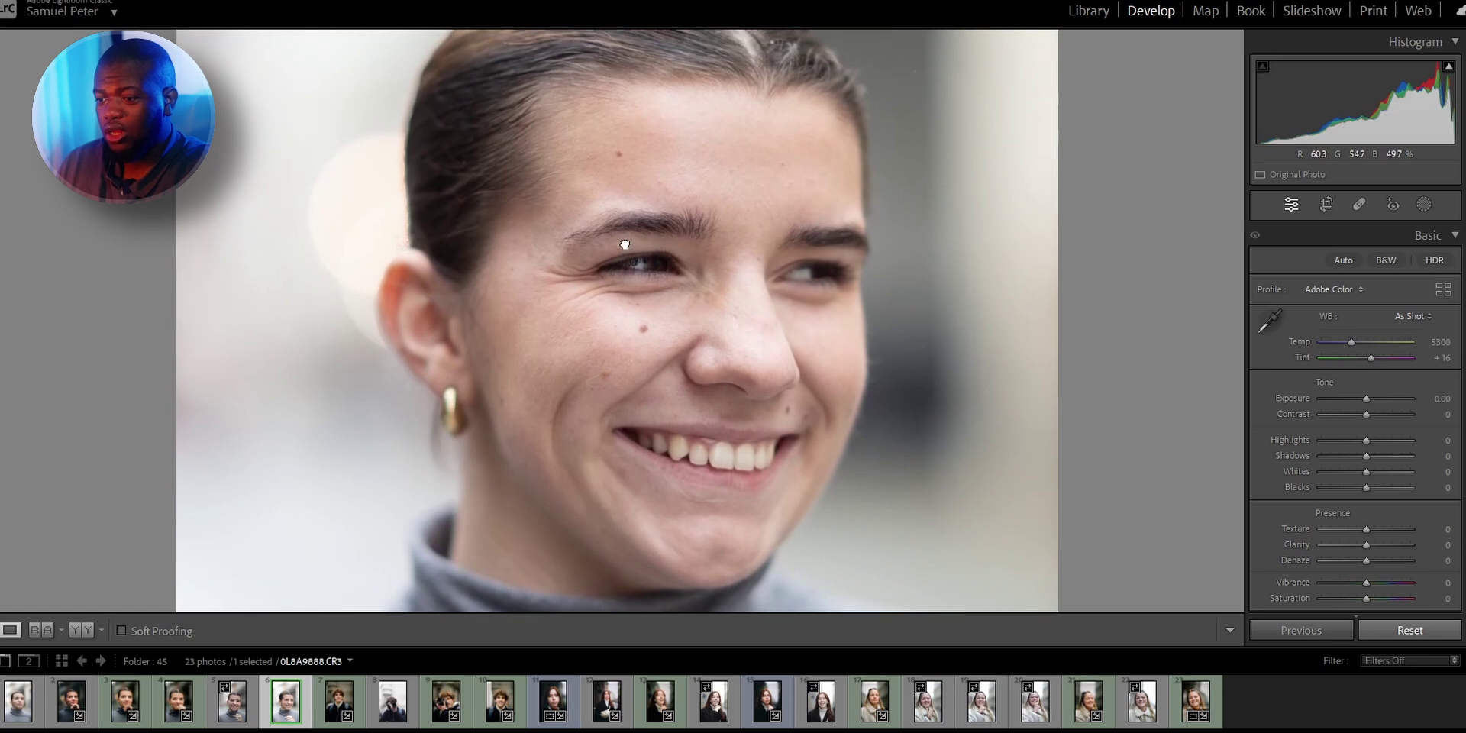
pyautogui.click(628, 243)
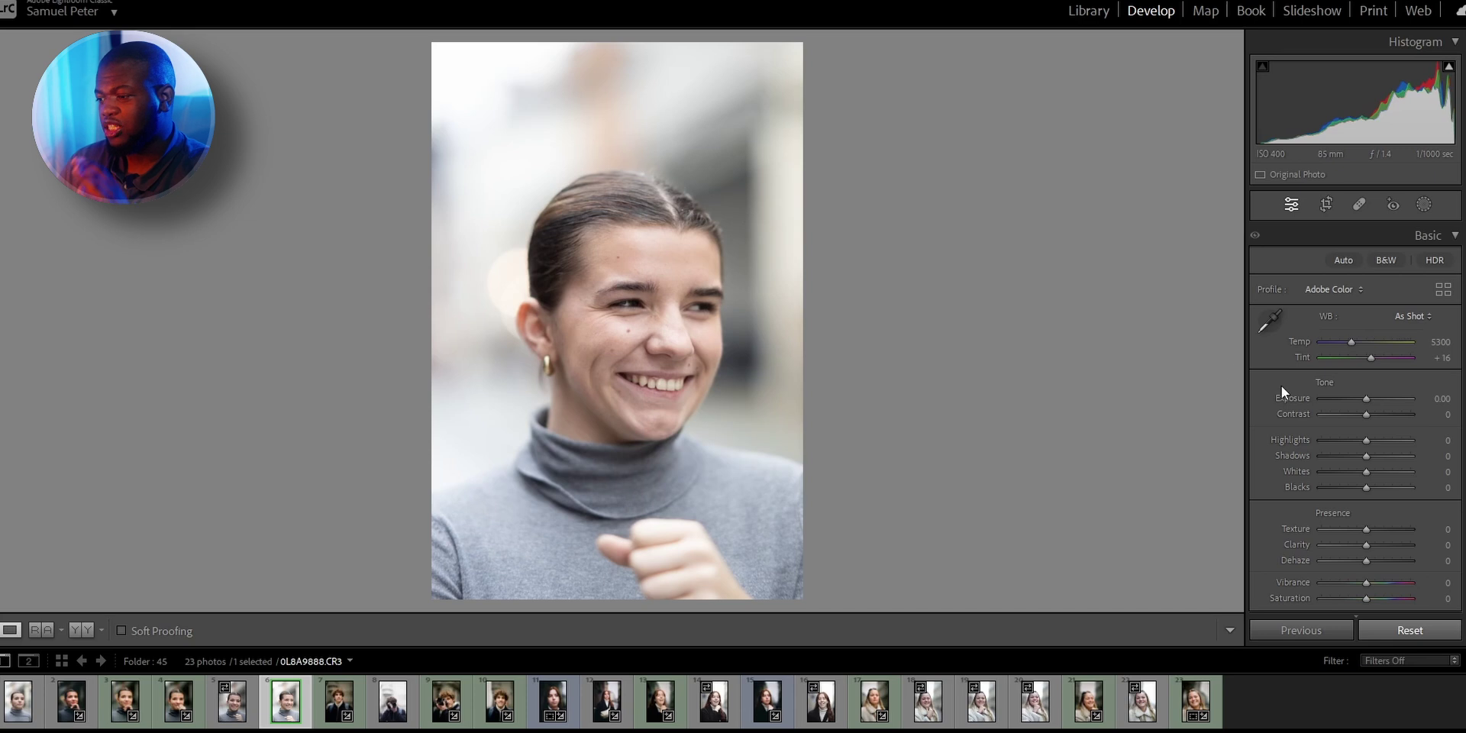
pyautogui.scroll(-3, 1282, 386)
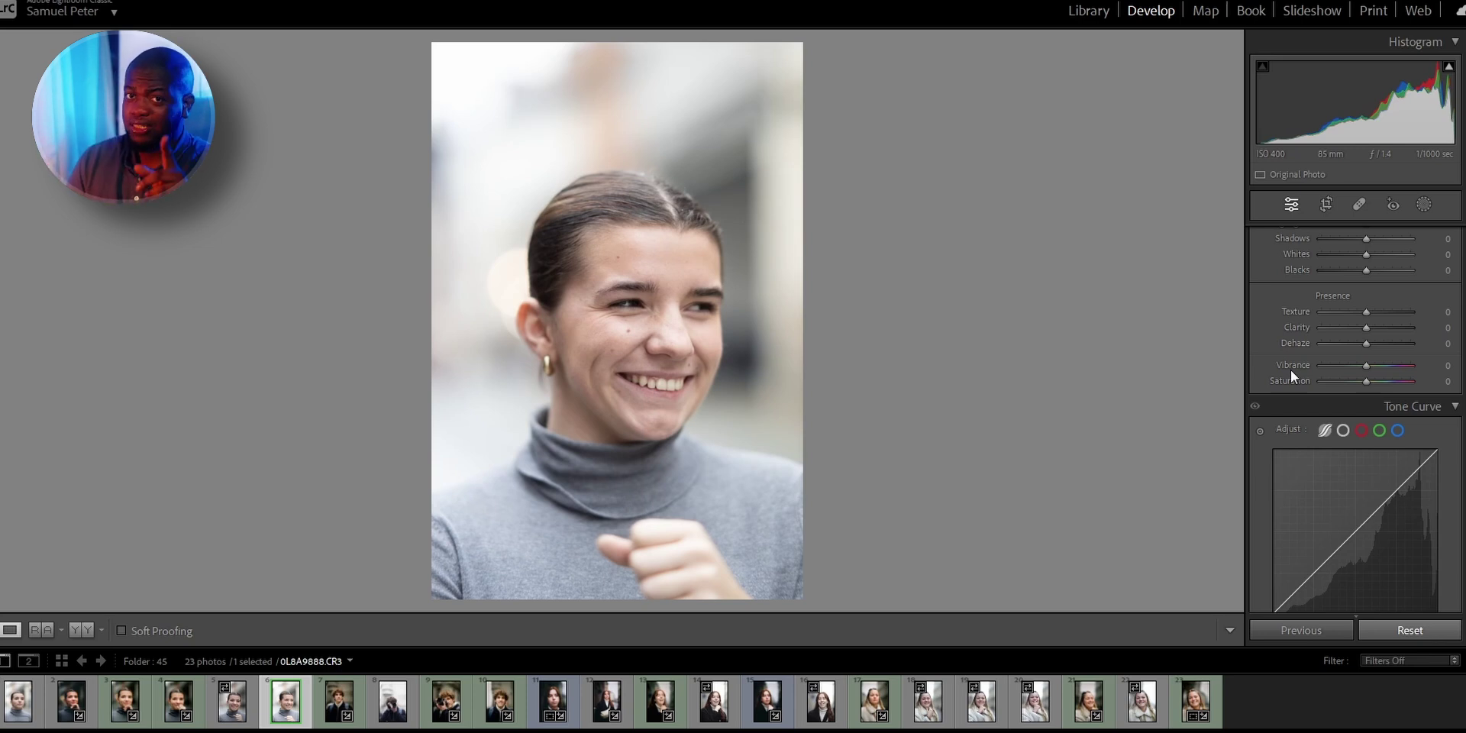
pyautogui.scroll(3, 1367, 321)
# Set the white balance to Auto and adjust the colour temperature to 5700.
pyautogui.click(1411, 319)
pyautogui.click(1380, 350)
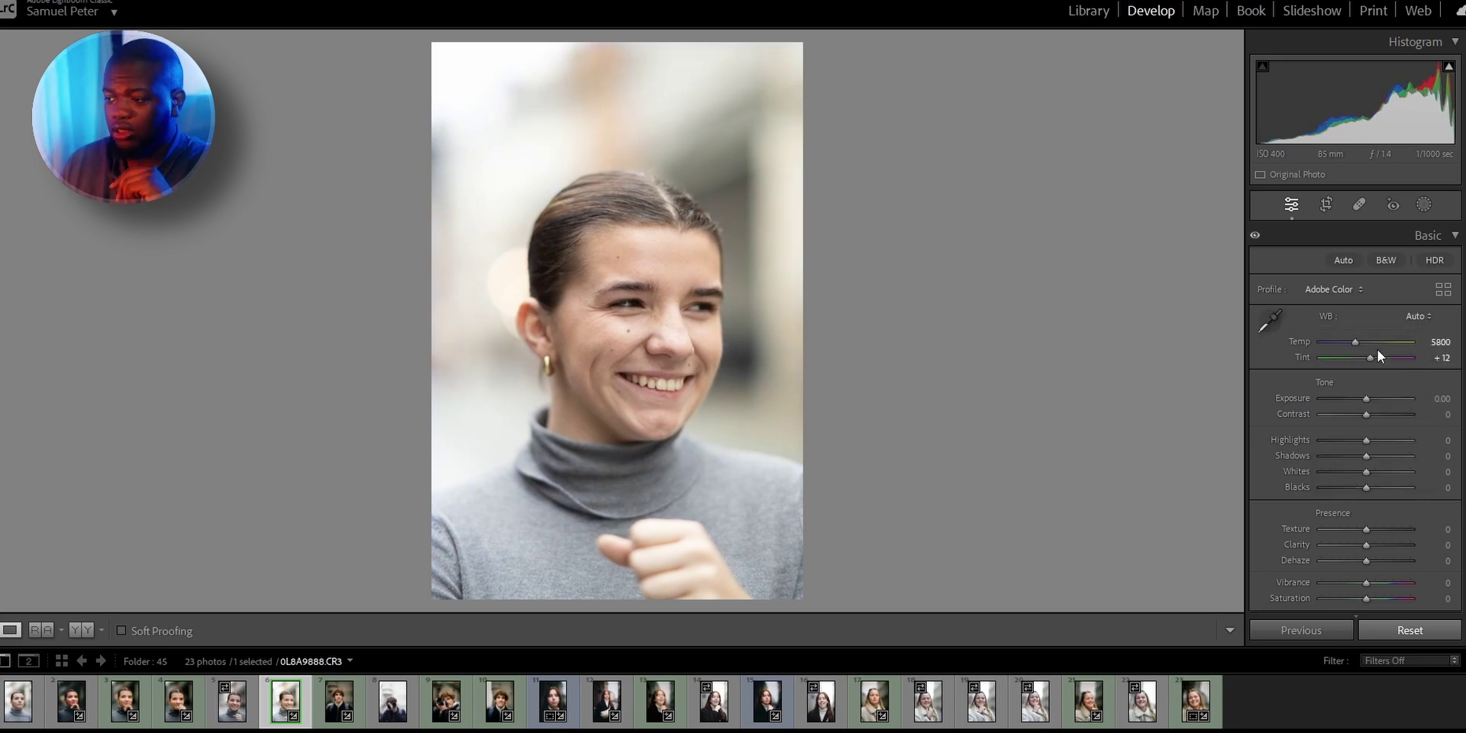
pyautogui.click(1441, 342)
pyautogui.write('5700')
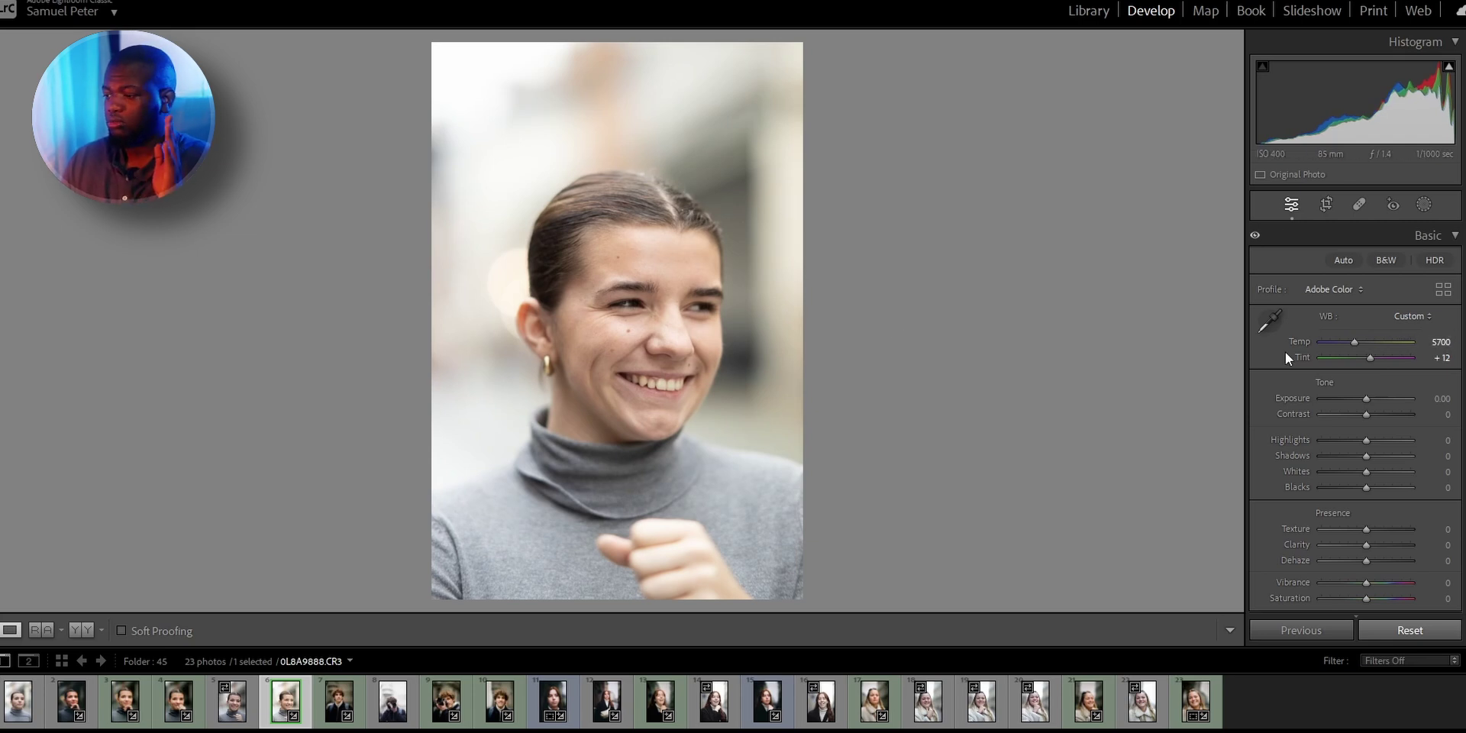
# Raise the portrait's exposure to +0.24.
pyautogui.click(1443, 399)
pyautogui.write('.24')
pyautogui.press('Return')
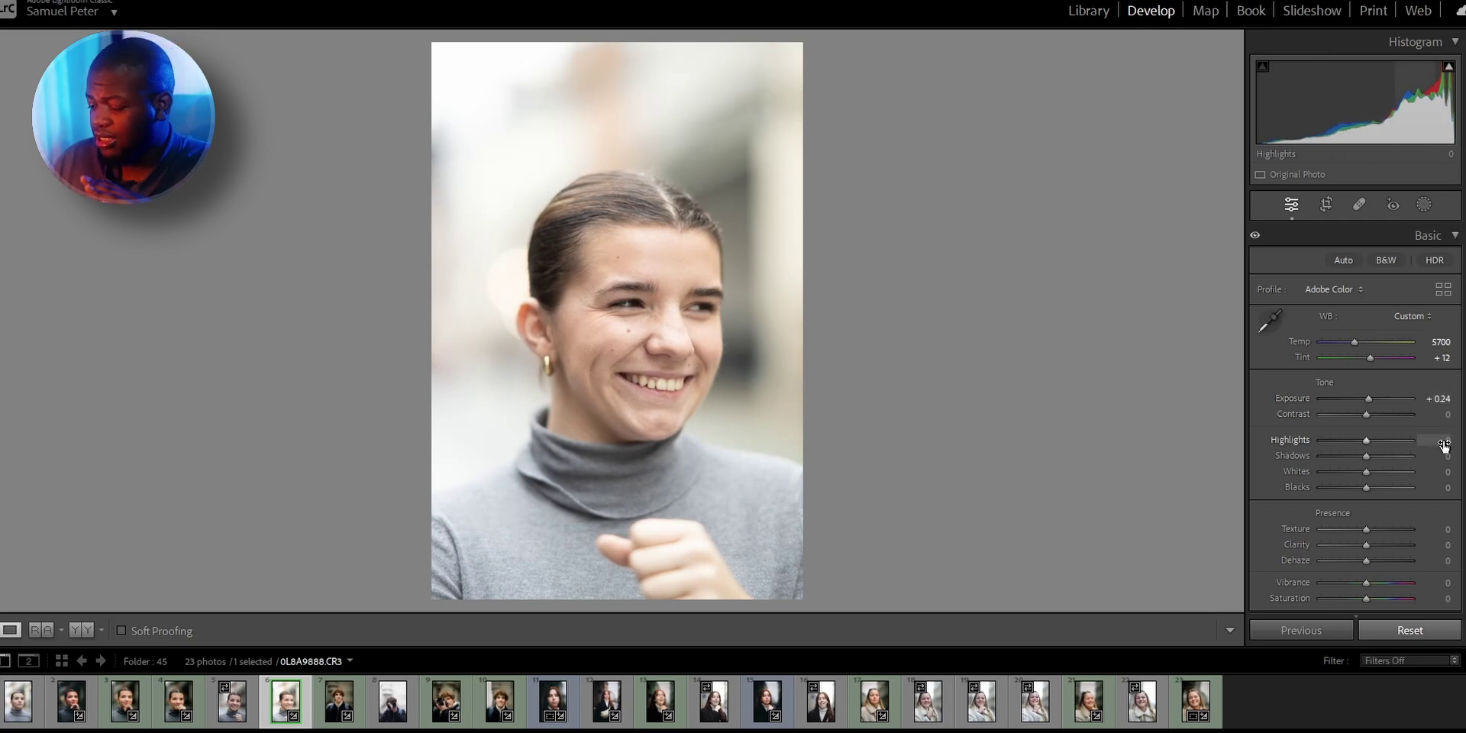
# Set Highlights to -91 and Shadows to +18 in the basic tone adjustments.
pyautogui.click(1446, 441)
pyautogui.write('-91')
pyautogui.press('Return')
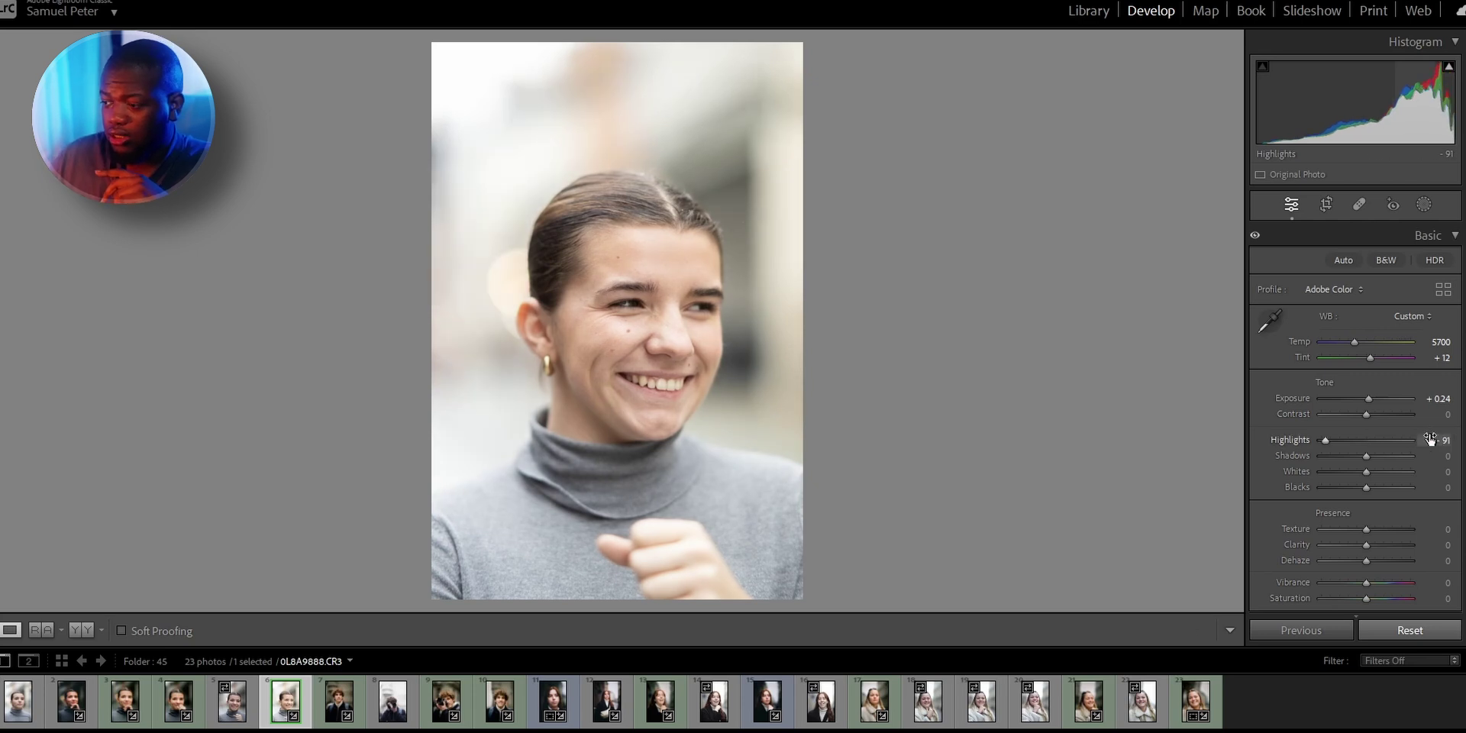
pyautogui.click(1445, 456)
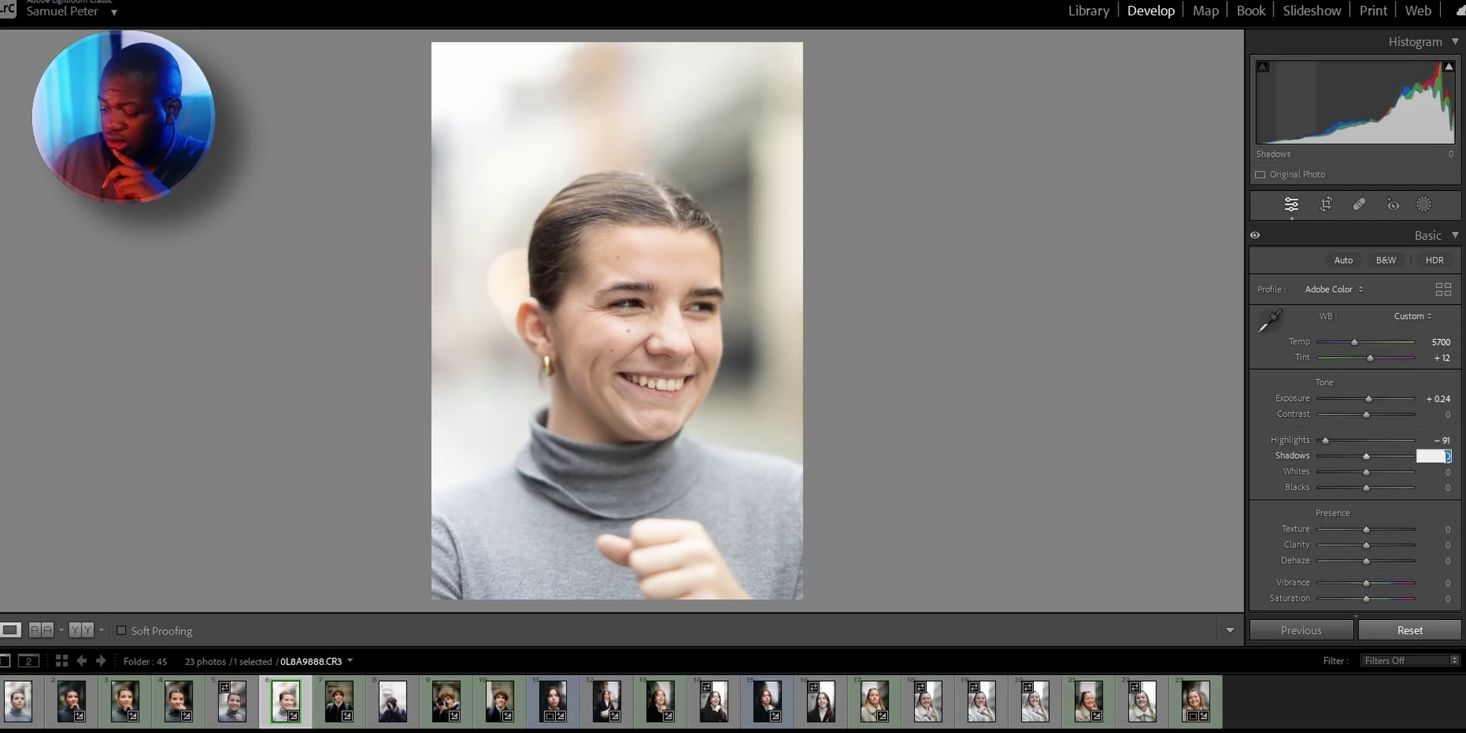
pyautogui.write('18')
pyautogui.press('Return')
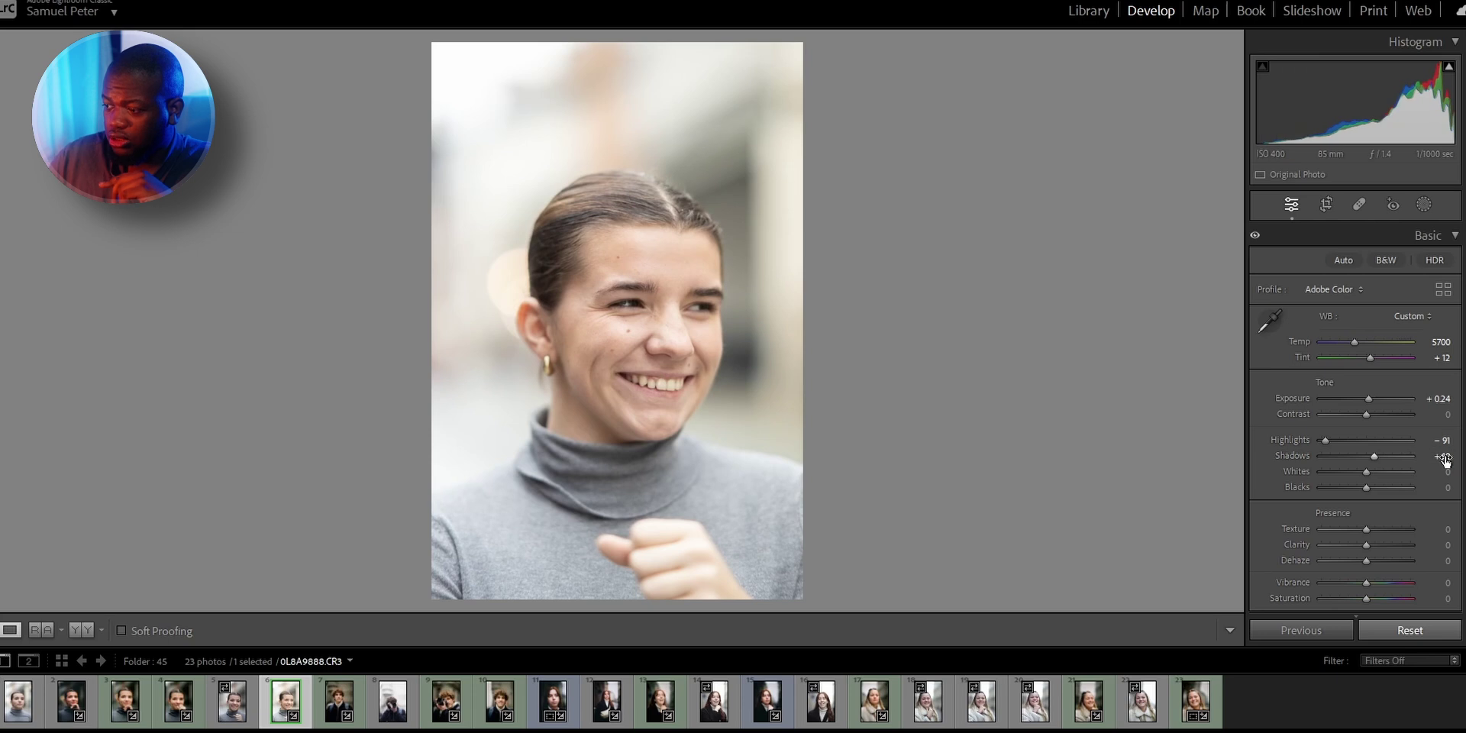
# Set Whites to -59 and Blacks to -66 in the basic tone adjustments.
pyautogui.click(1443, 471)
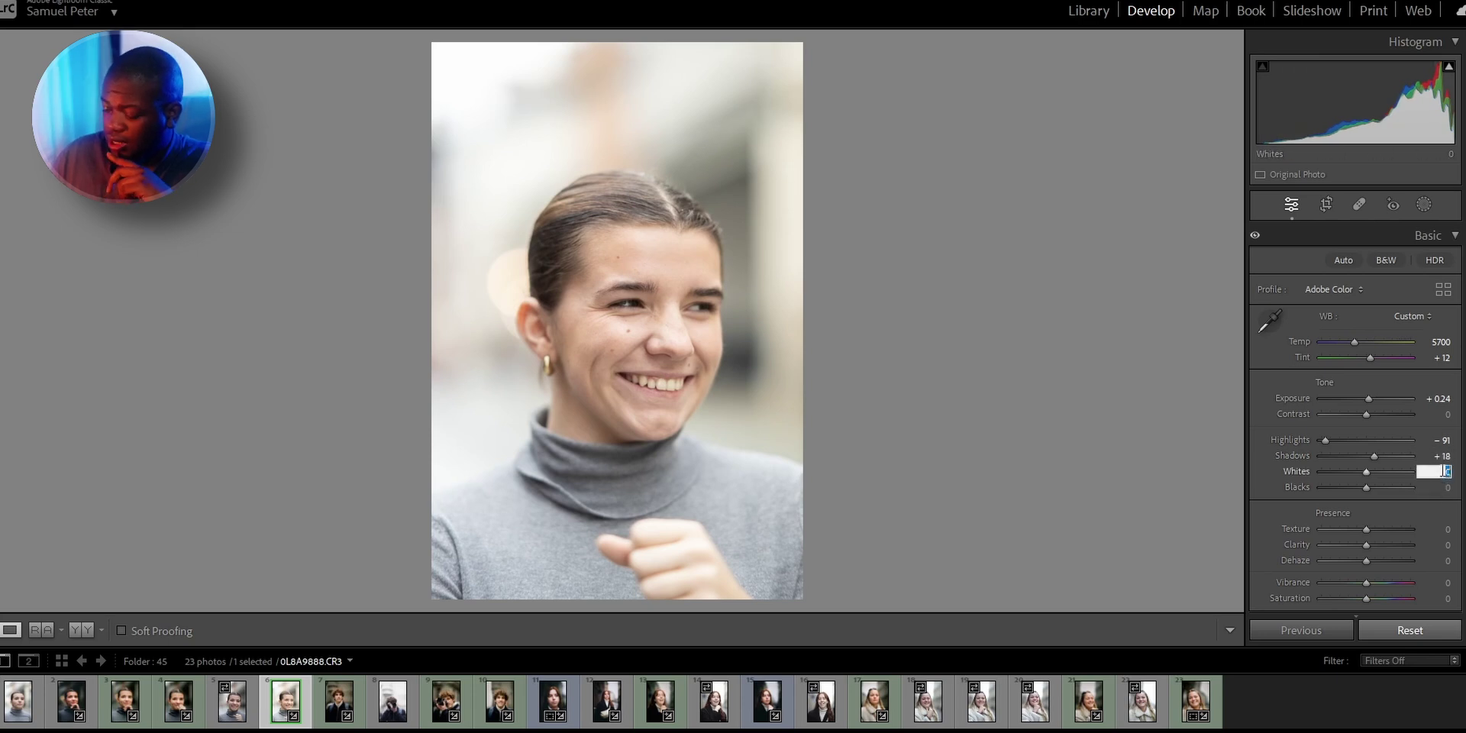
pyautogui.write('-59')
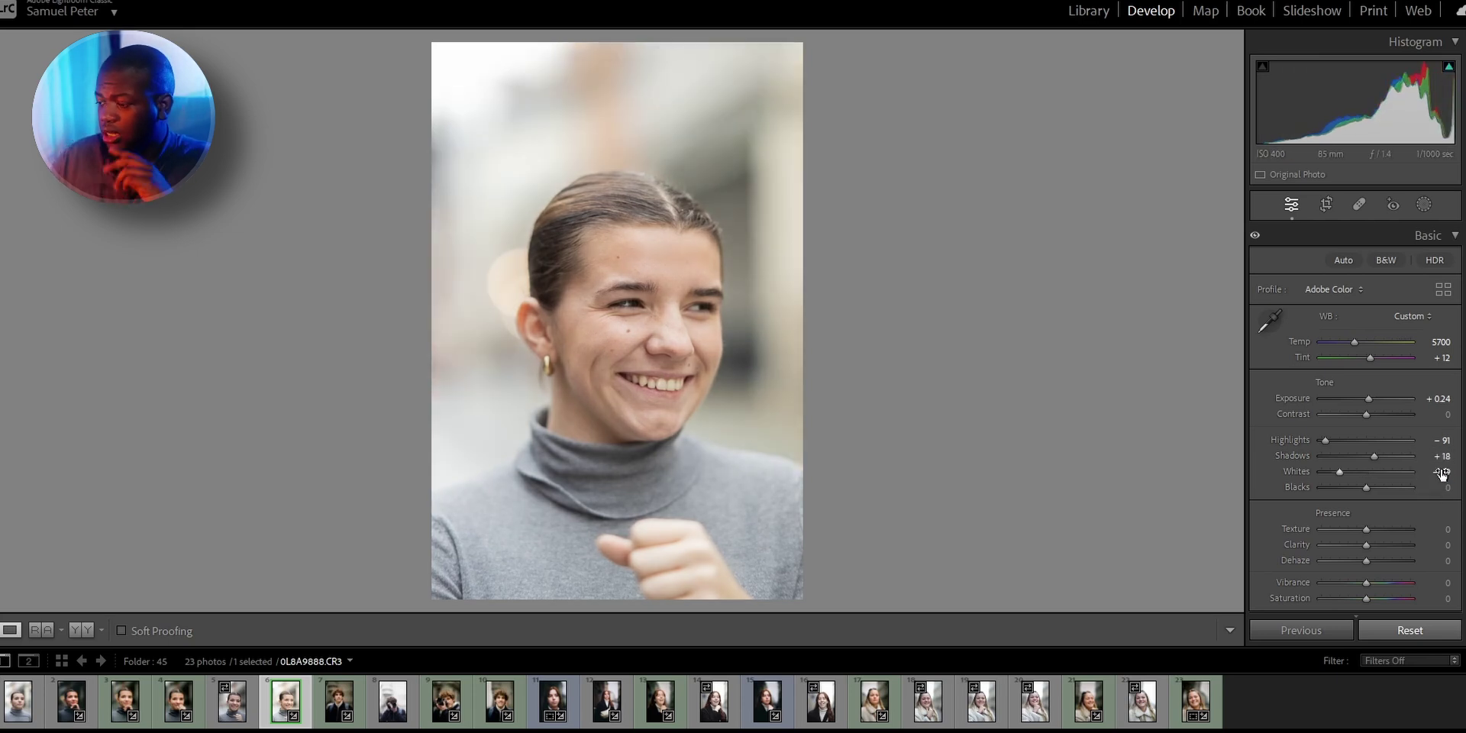
pyautogui.press('Return')
pyautogui.click(1448, 487)
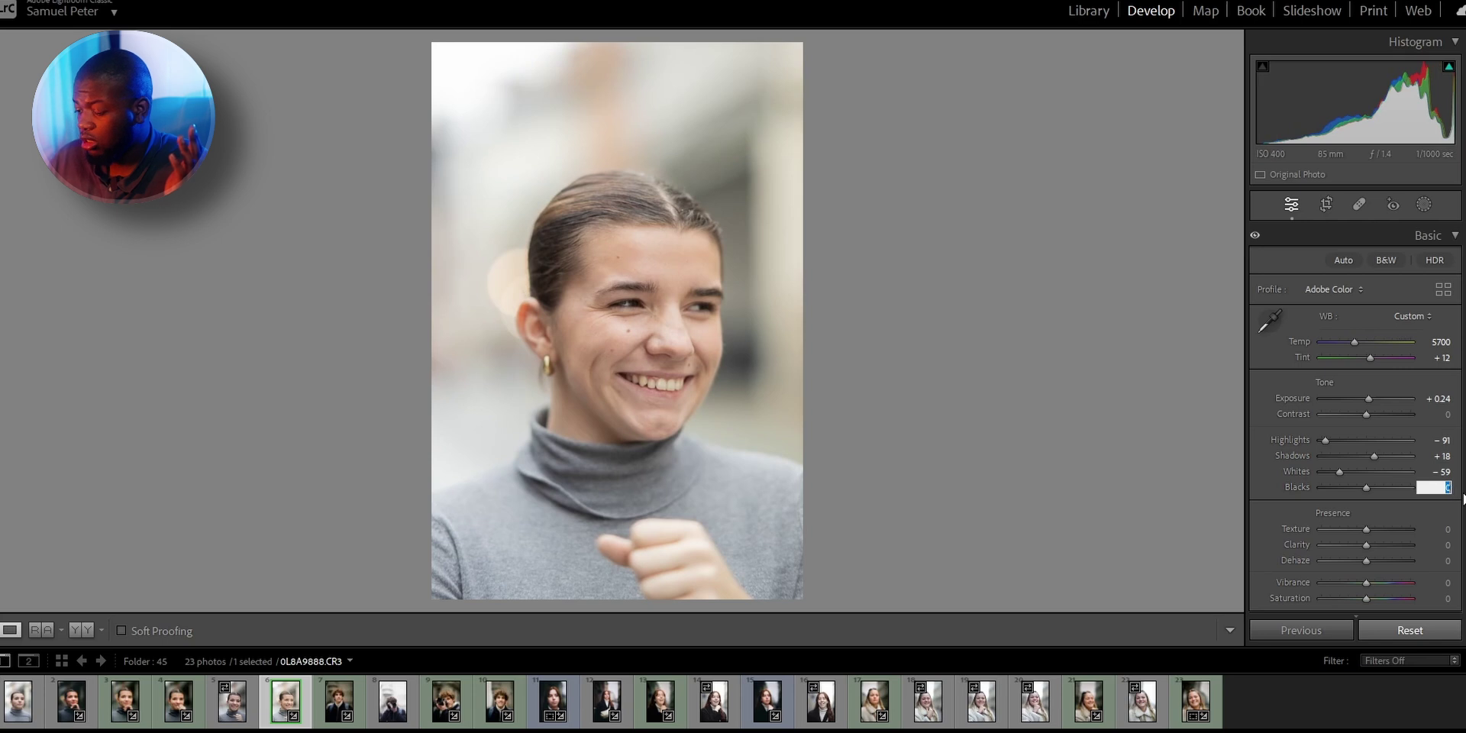
pyautogui.write('-66')
pyautogui.press('Return')
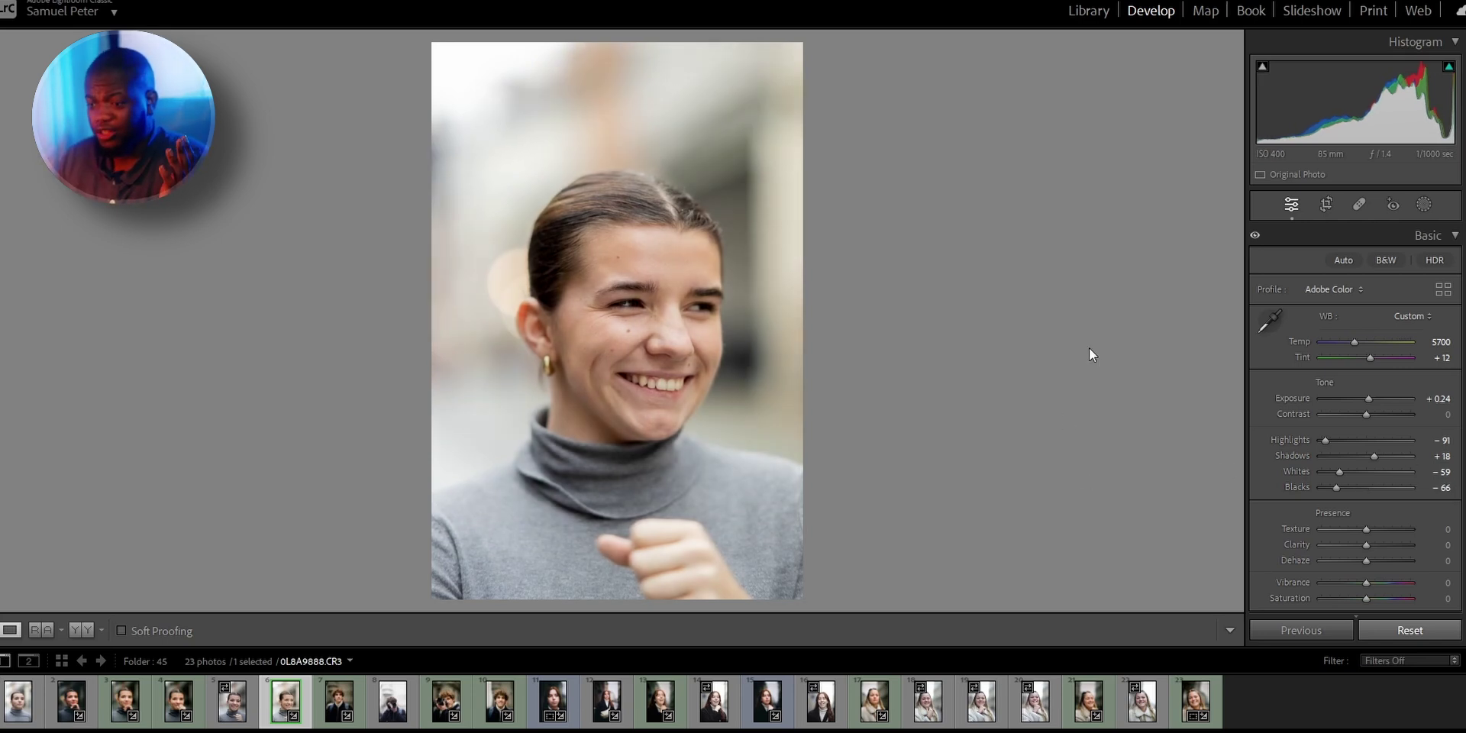
# Set Texture to +47 and Clarity to -21 in the presence adjustments.
pyautogui.scroll(-3, 1406, 442)
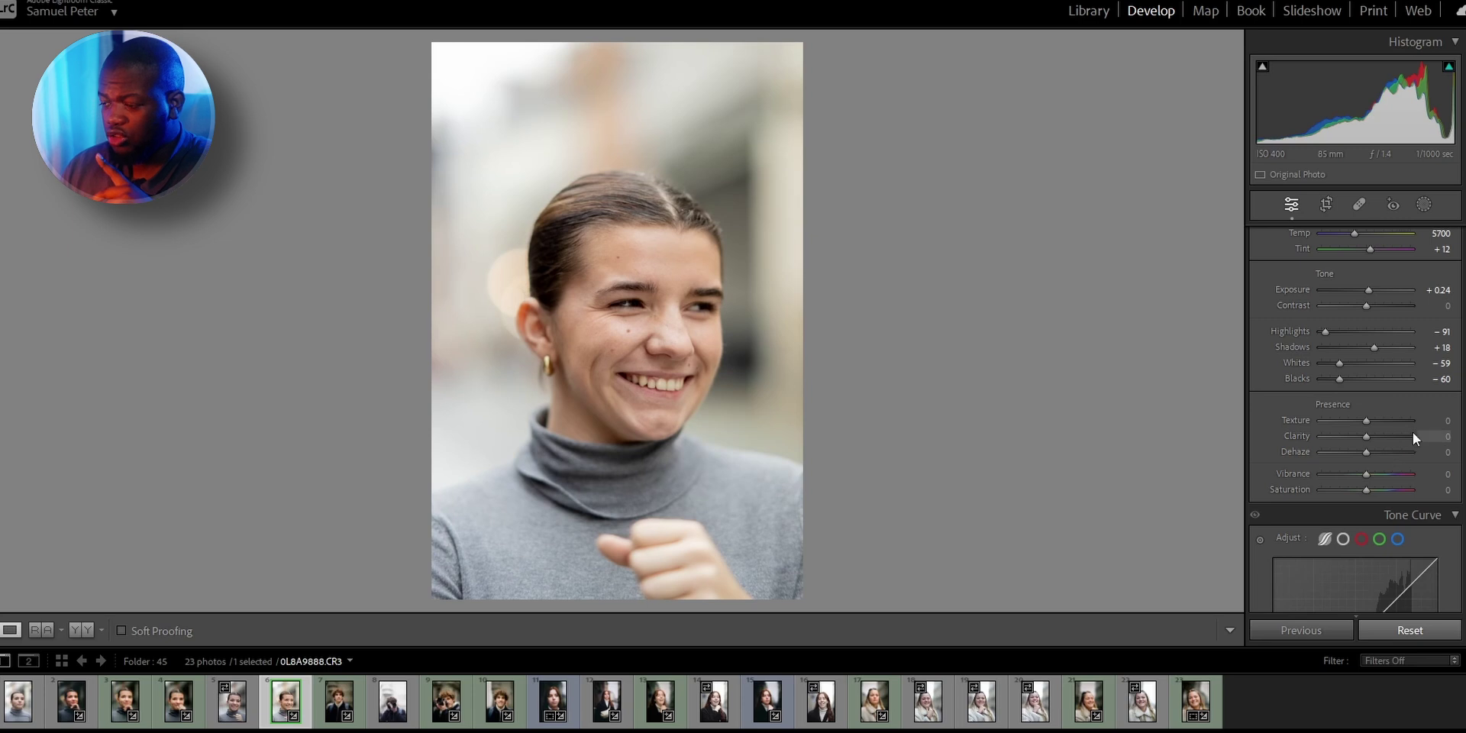
pyautogui.click(1448, 425)
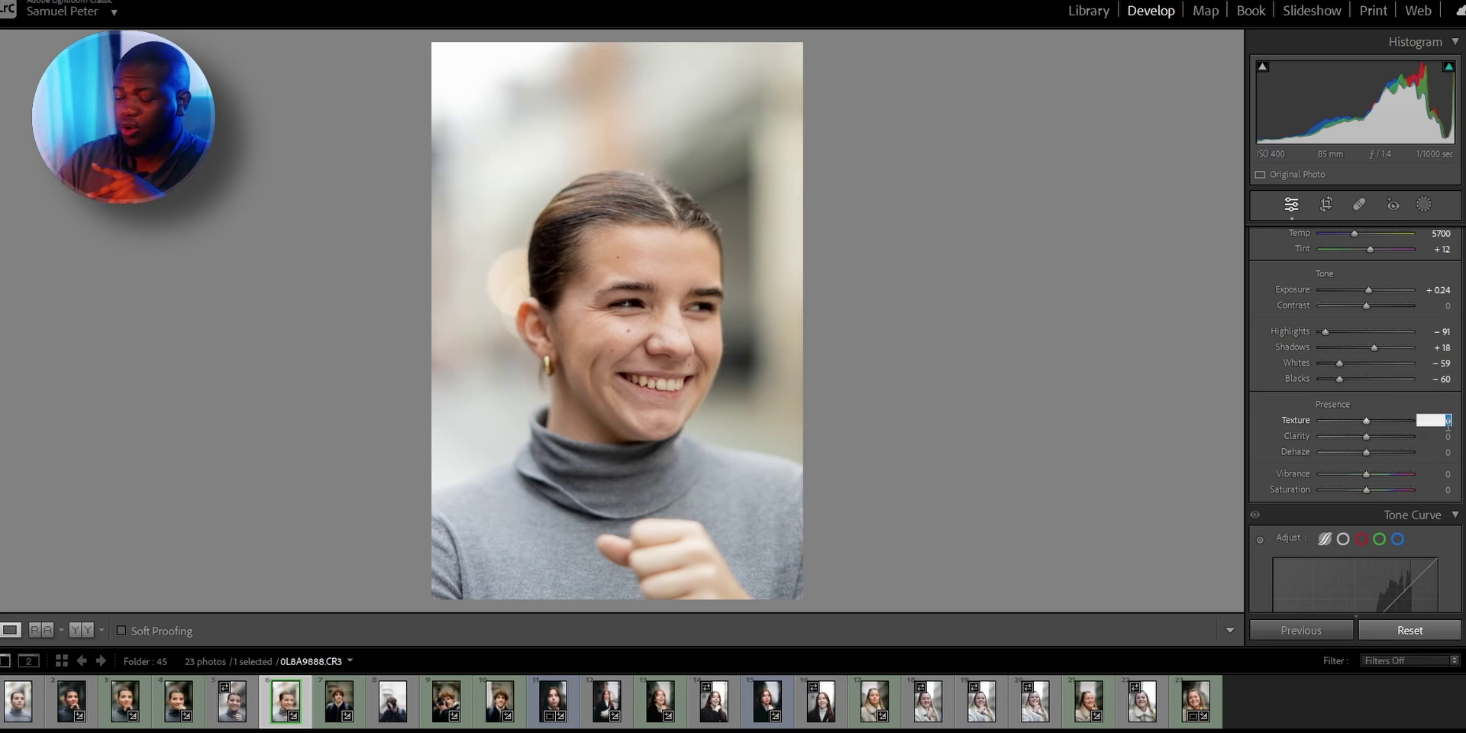
pyautogui.write('47')
pyautogui.press('Return')
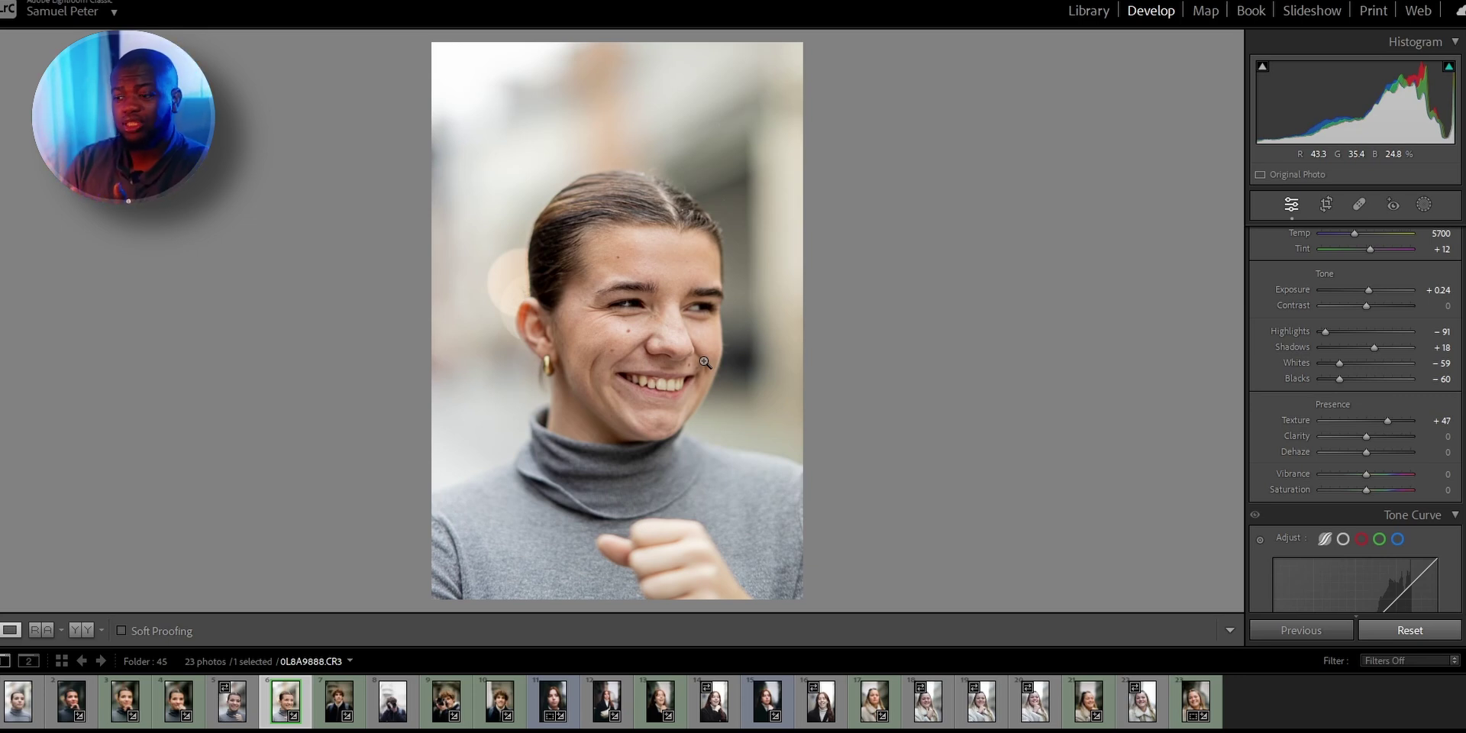
pyautogui.click(1428, 436)
pyautogui.press('BackSpace')
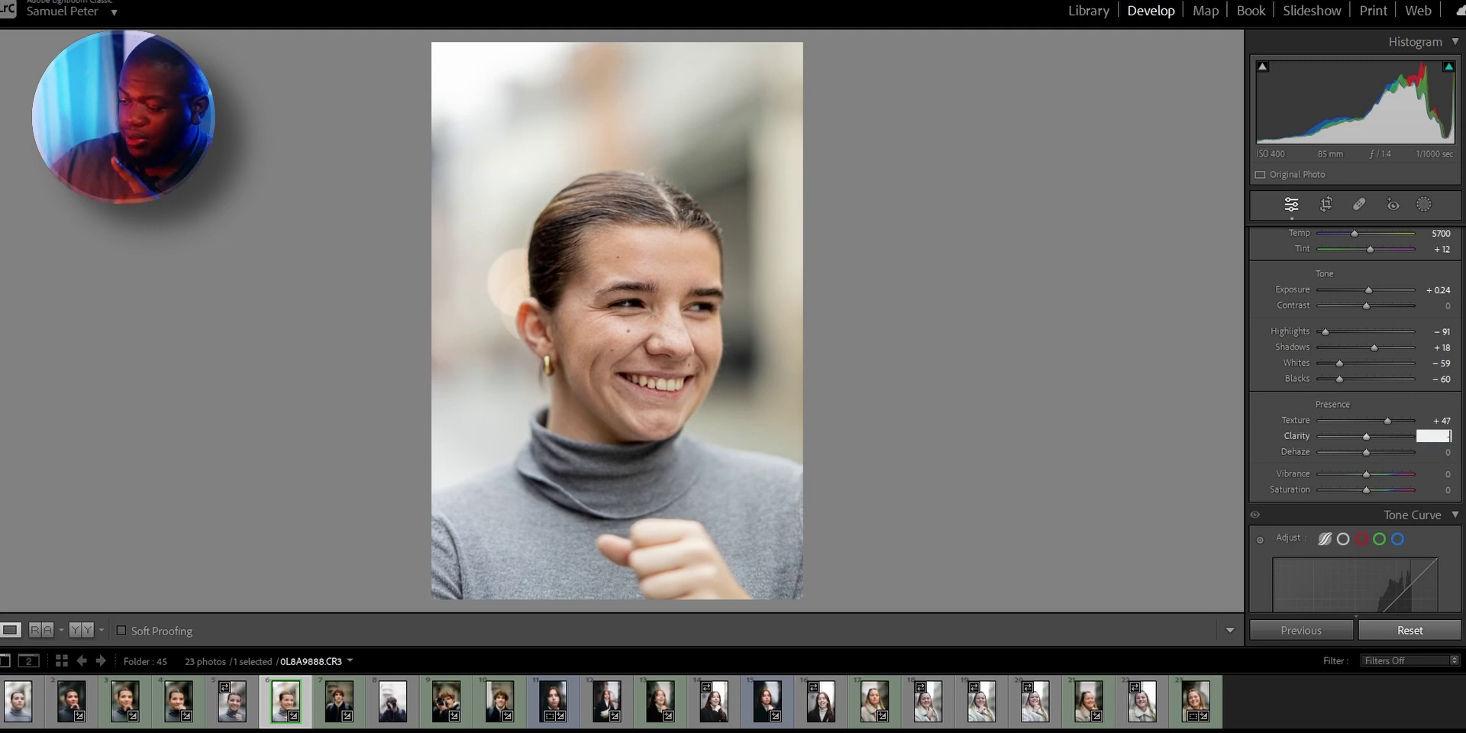
pyautogui.write('-21')
pyautogui.press('Return')
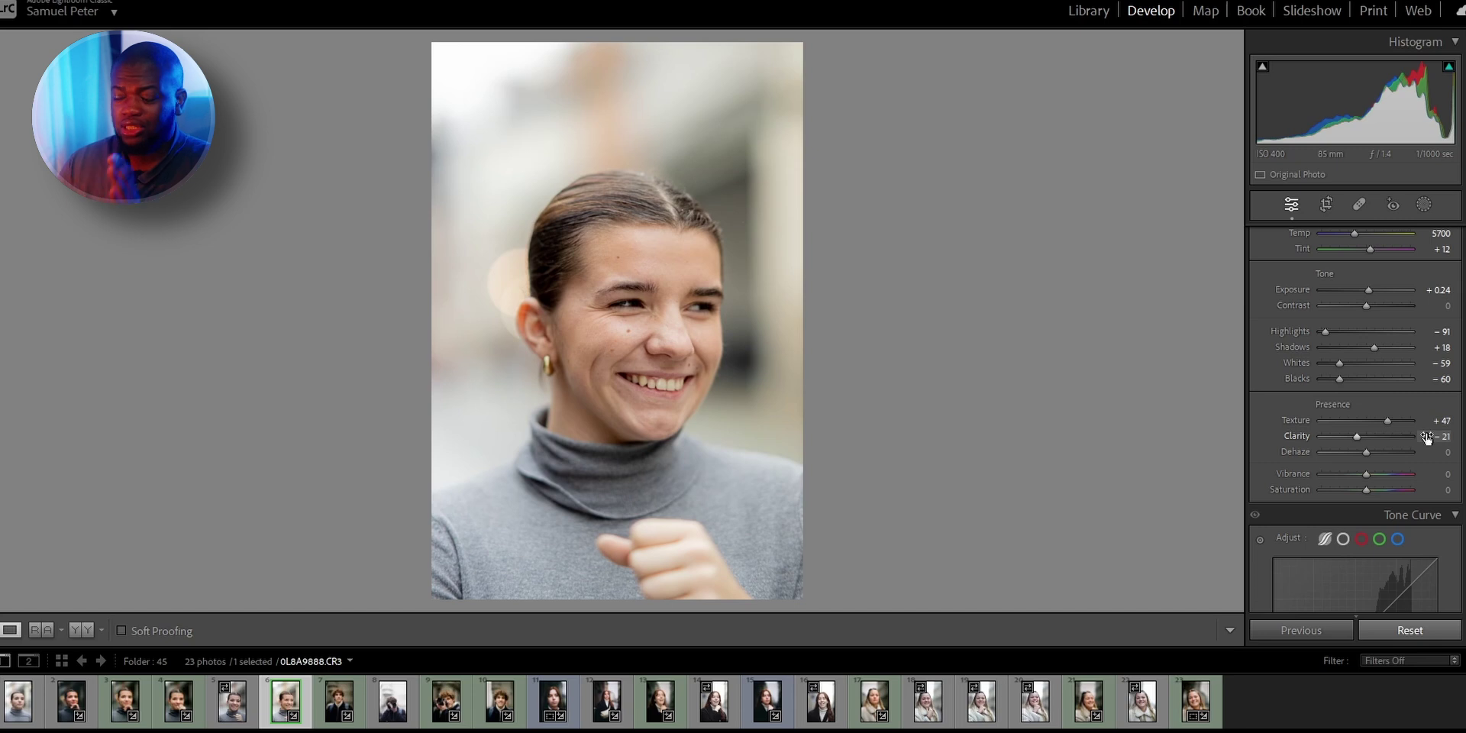
# Set the manual noise reduction's Luminance to 50.
pyautogui.scroll(-6, 1362, 437)
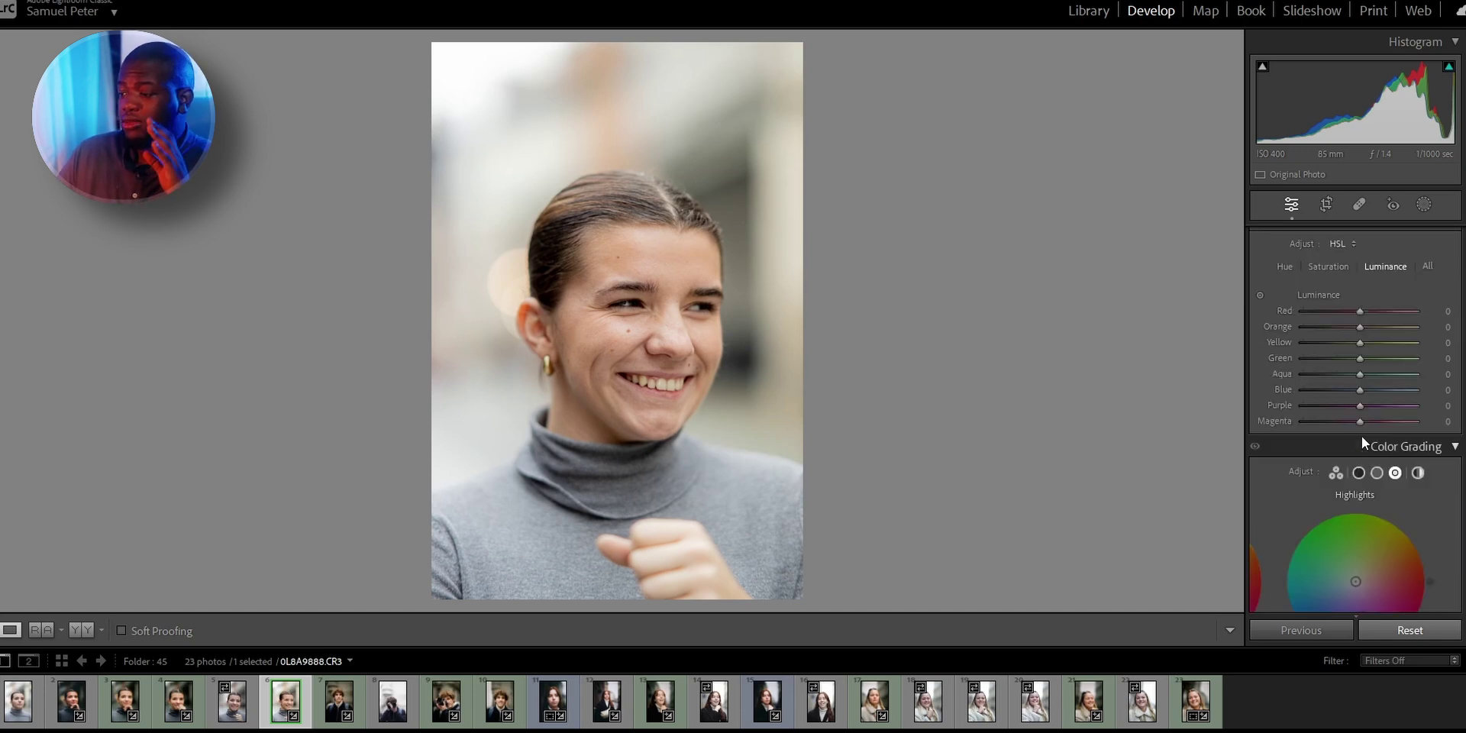
pyautogui.scroll(-8, 1362, 437)
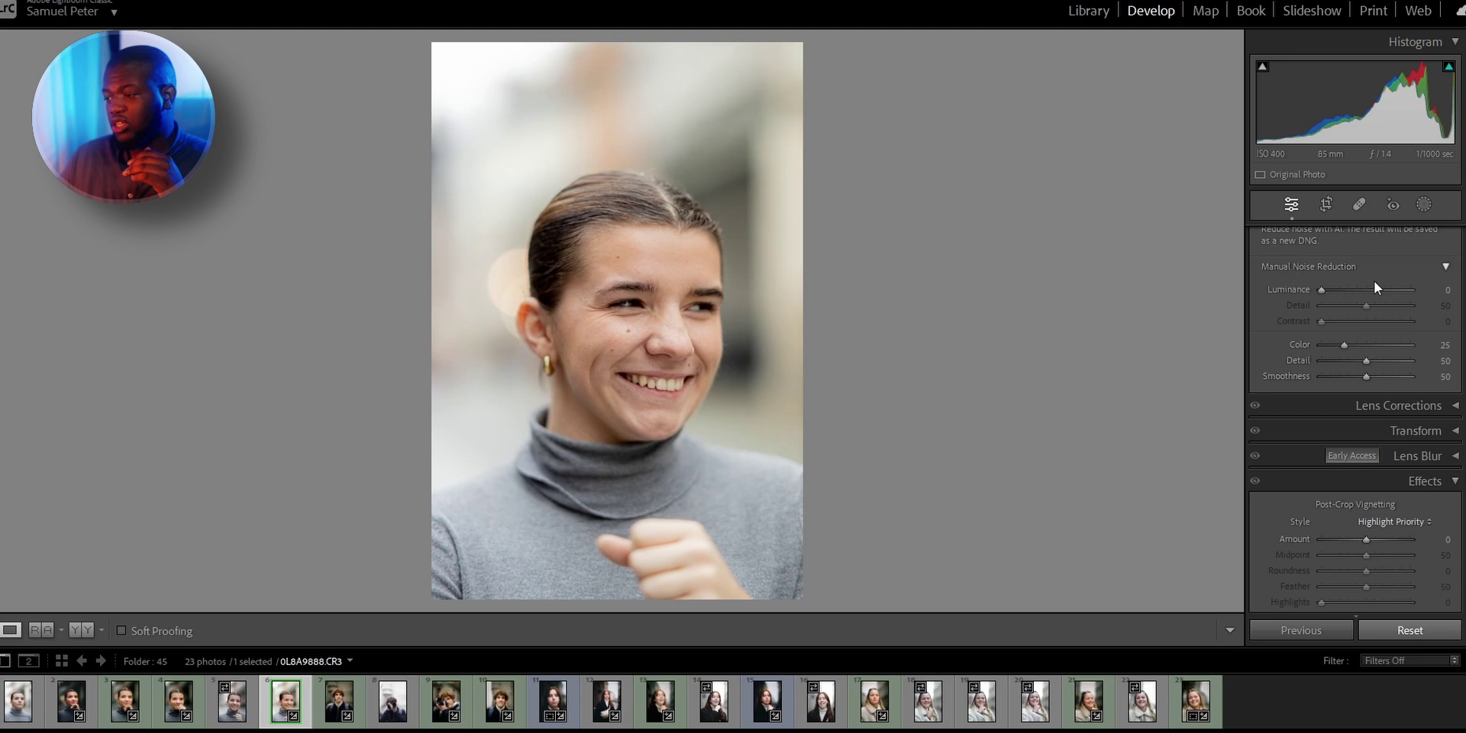
pyautogui.click(1446, 289)
pyautogui.write('50')
pyautogui.press('Return')
pyautogui.scroll(3, 1344, 331)
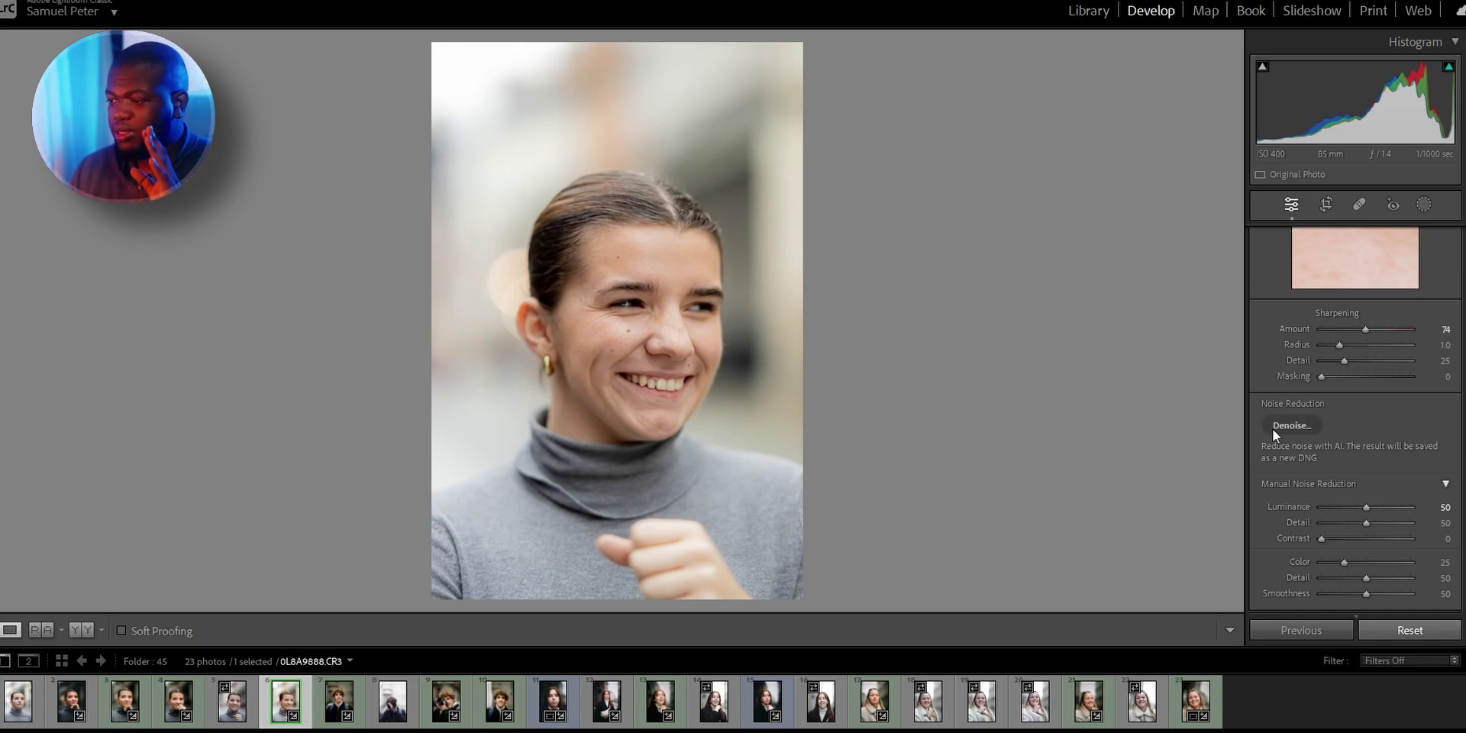
# Raise the portrait's Vibrance to +10.
pyautogui.scroll(10, 1277, 387)
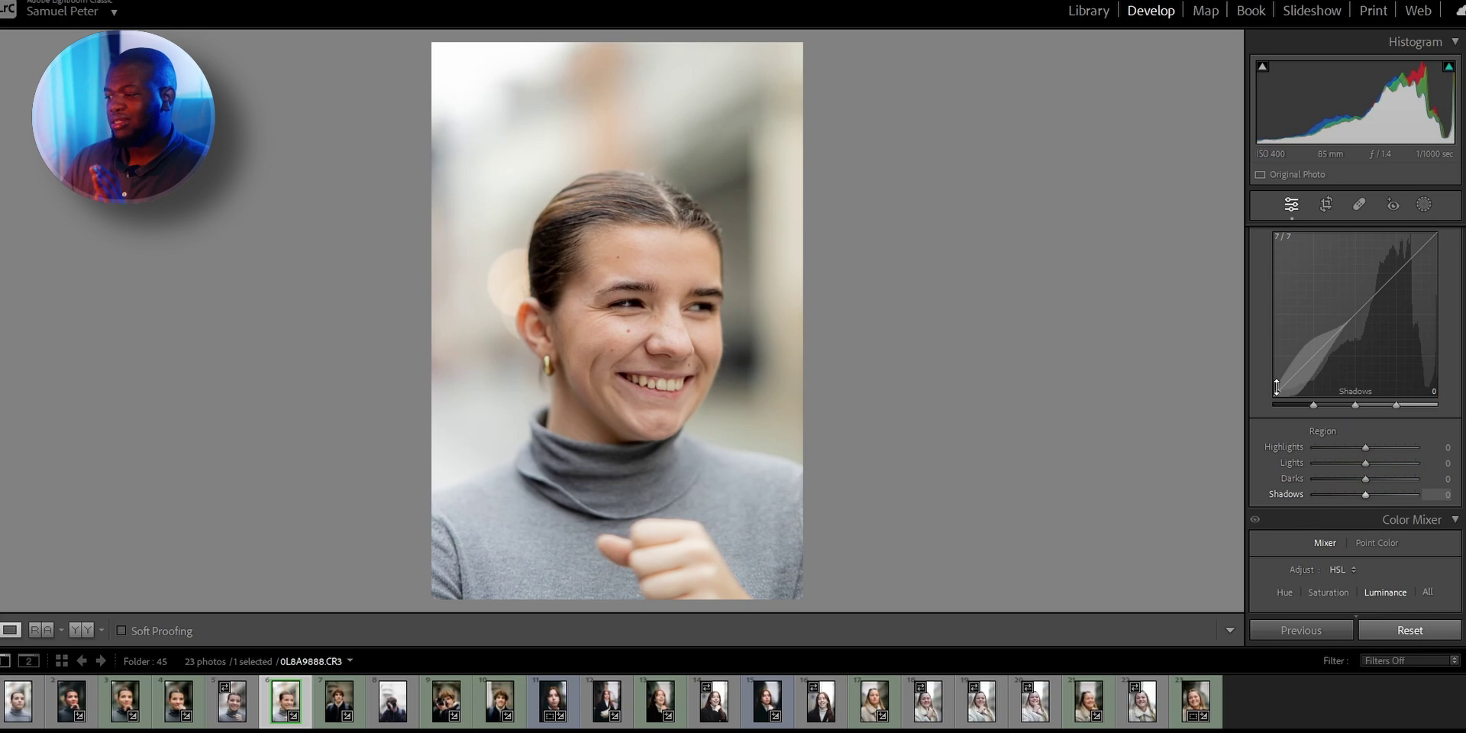
pyautogui.scroll(5, 1298, 401)
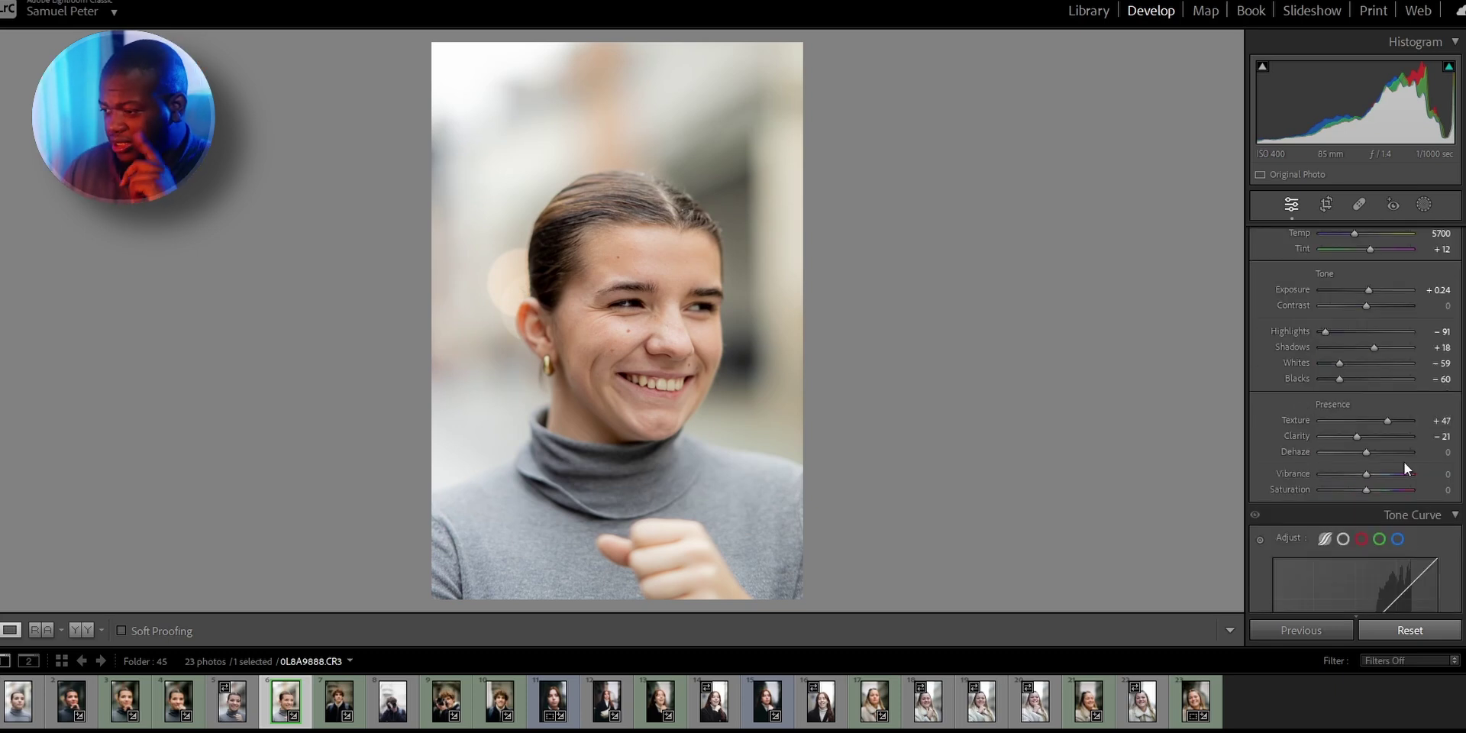
pyautogui.click(1441, 477)
pyautogui.write('10')
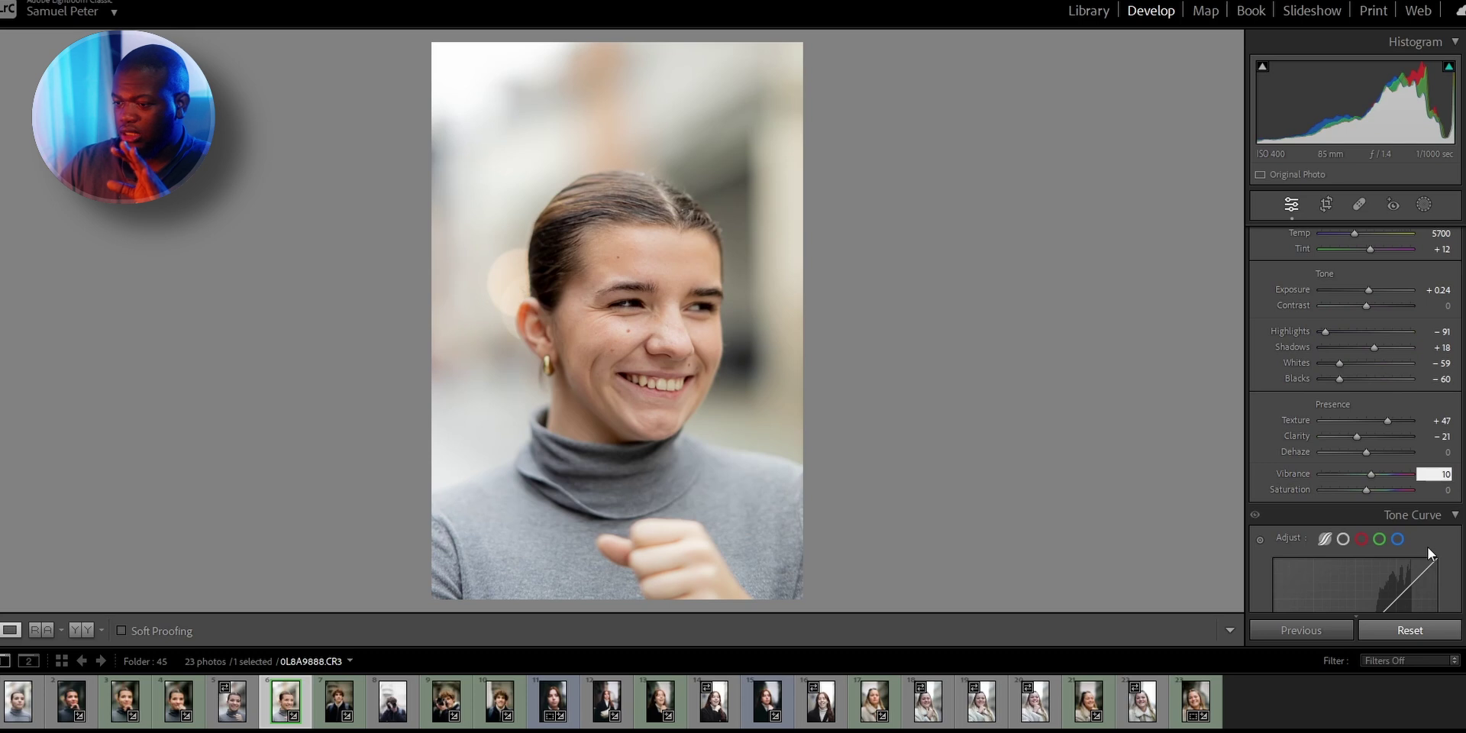
pyautogui.press('Return')
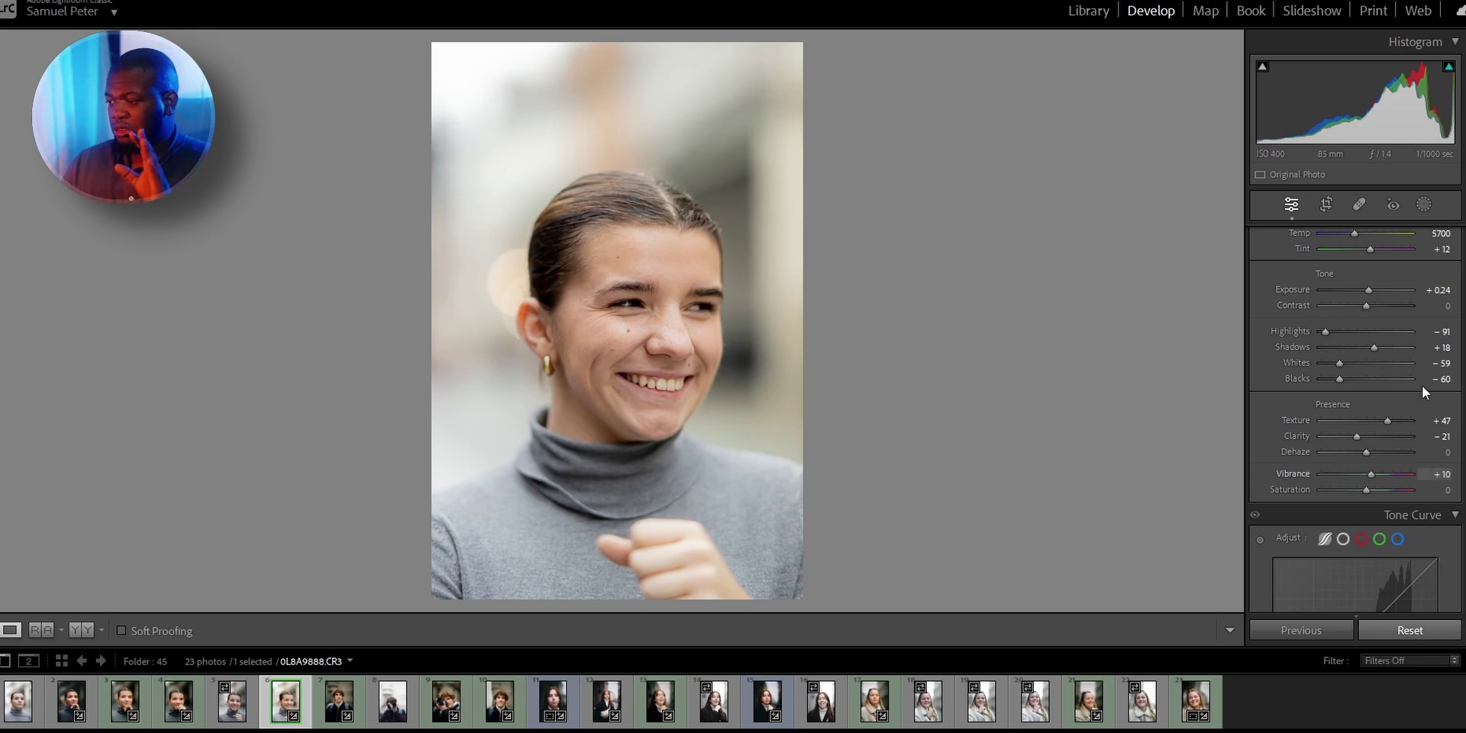
# Try lowering the tone curve's Shadows to -28 and Darks to -32 on the graph, and undo both changes.
pyautogui.scroll(-3, 1315, 419)
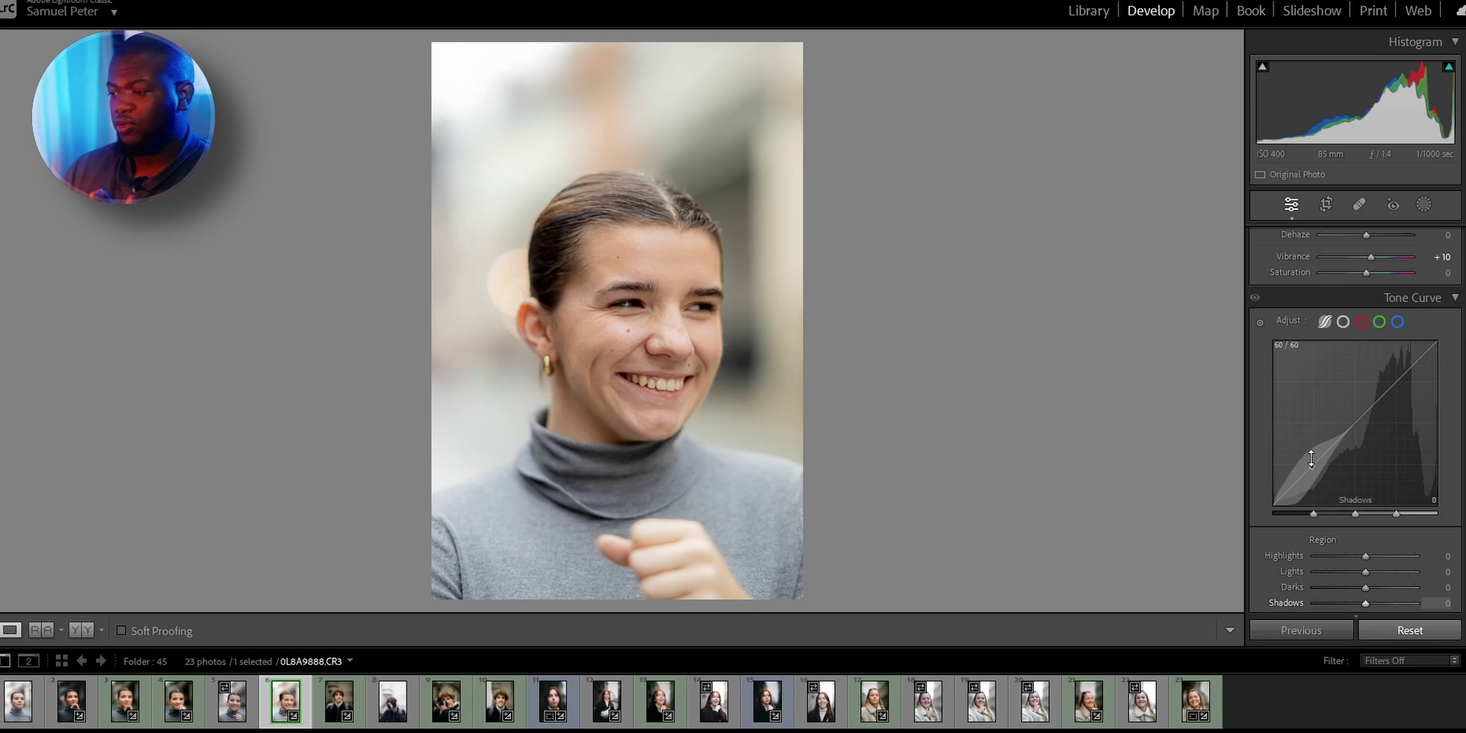
pyautogui.moveTo(1311, 459); pyautogui.dragTo(1312, 489)
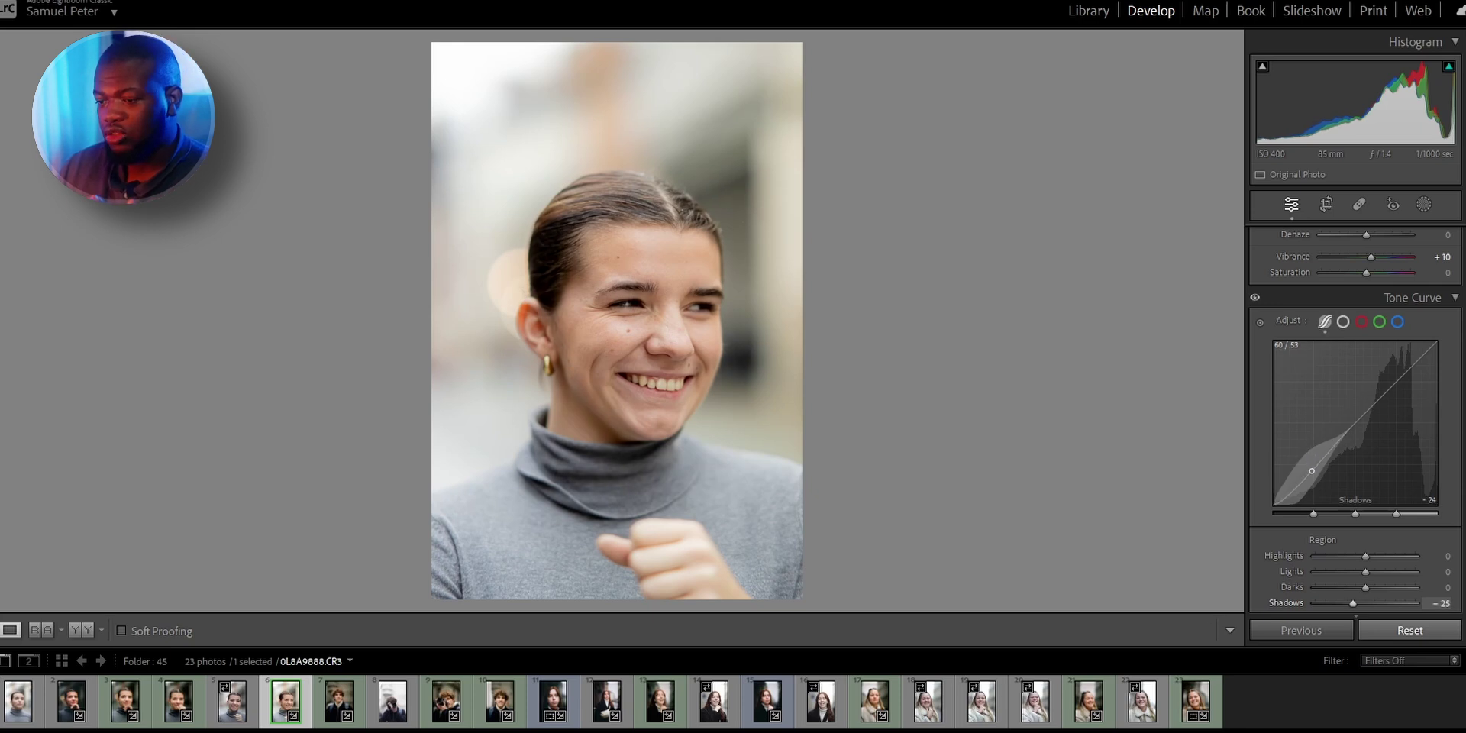
pyautogui.moveTo(1352, 425); pyautogui.dragTo(1351, 437)
pyautogui.hotkey('ctrl', 'z')
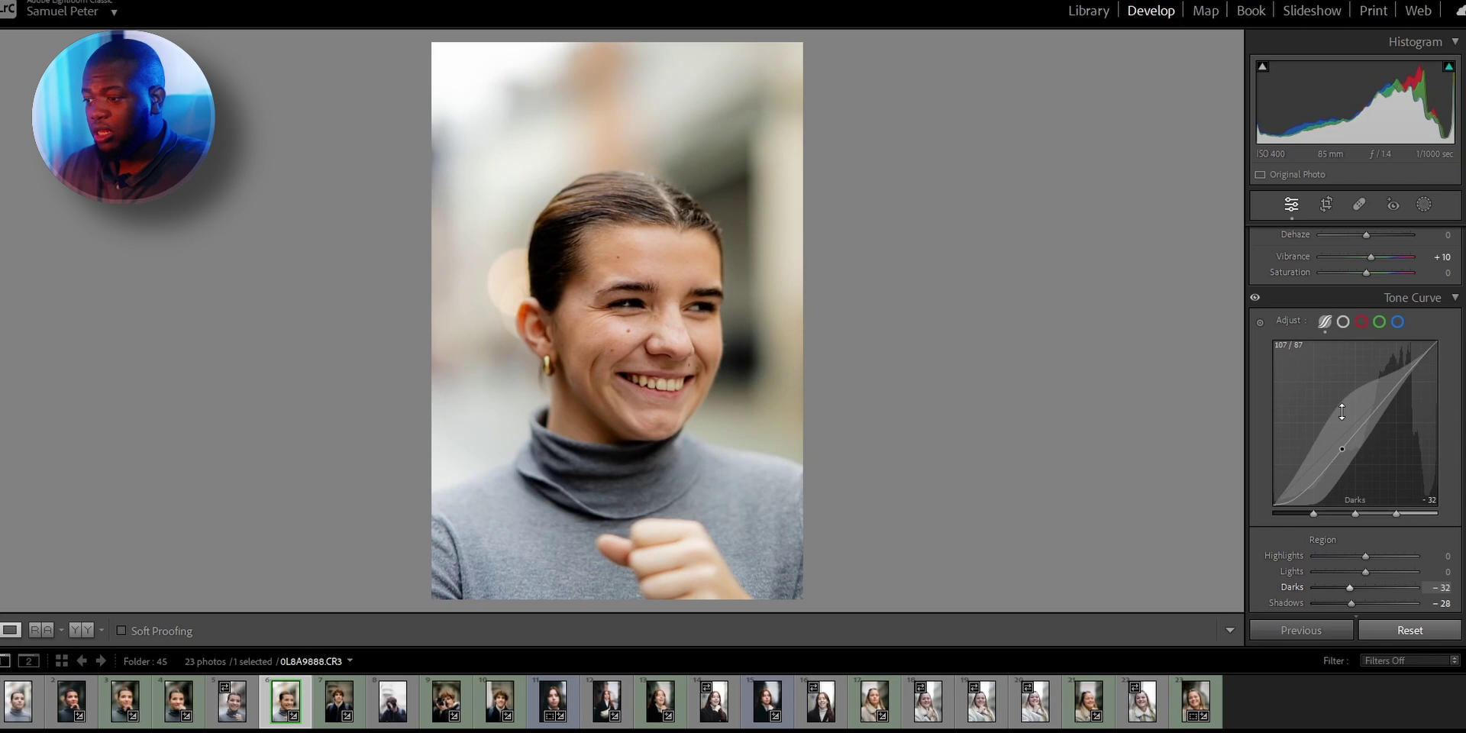
pyautogui.hotkey('ctrl', 'z')
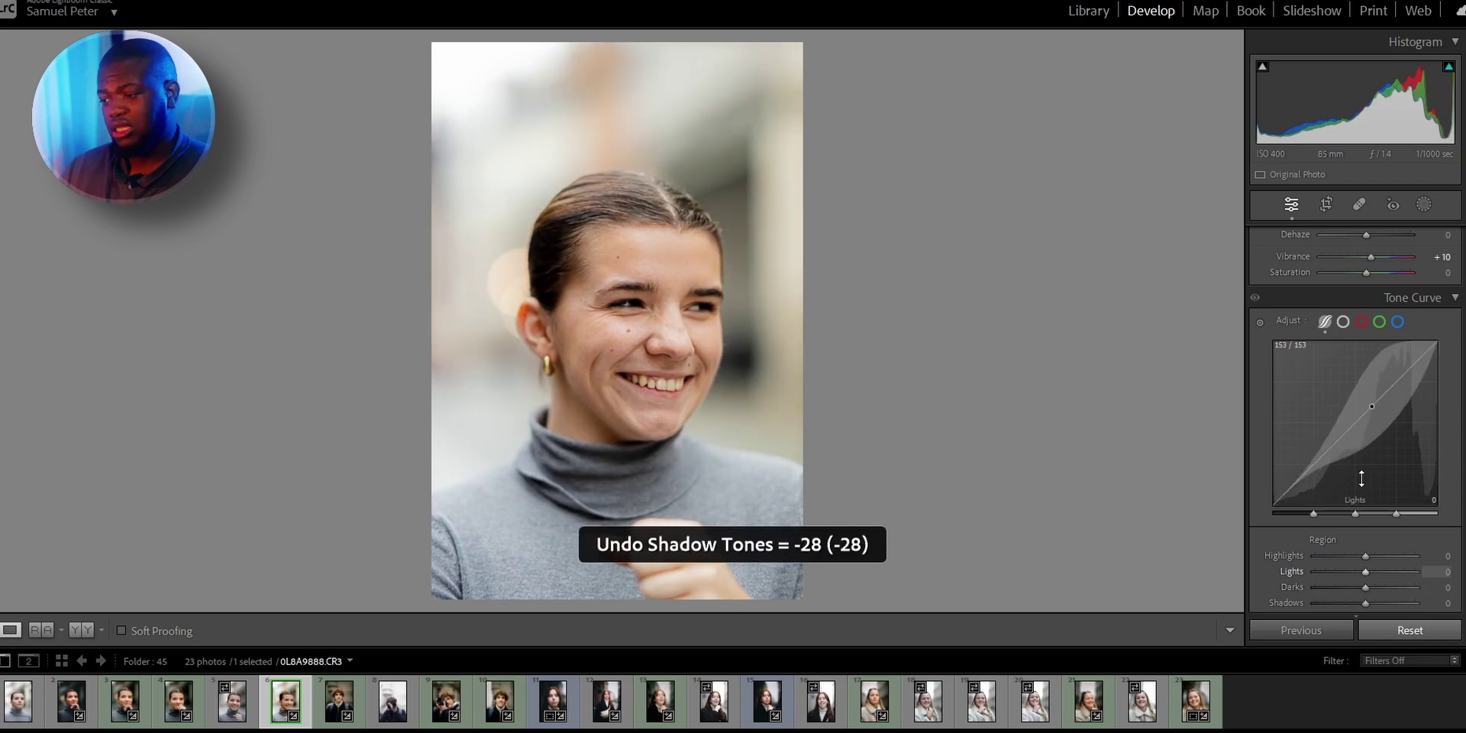
# Set the tone curve's Lights region value to -25.
pyautogui.scroll(-2, 1295, 566)
pyautogui.scroll(-2, 1363, 497)
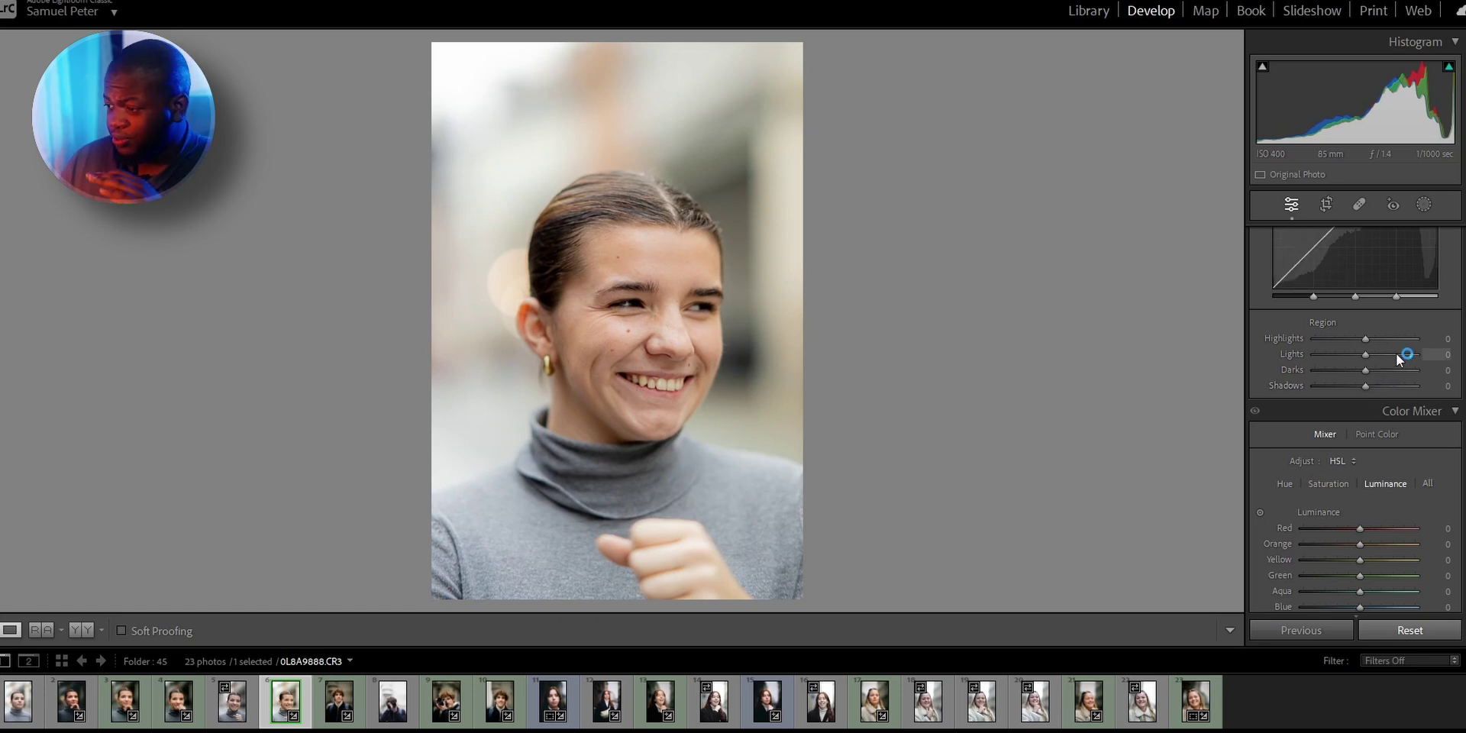
pyautogui.click(1447, 340)
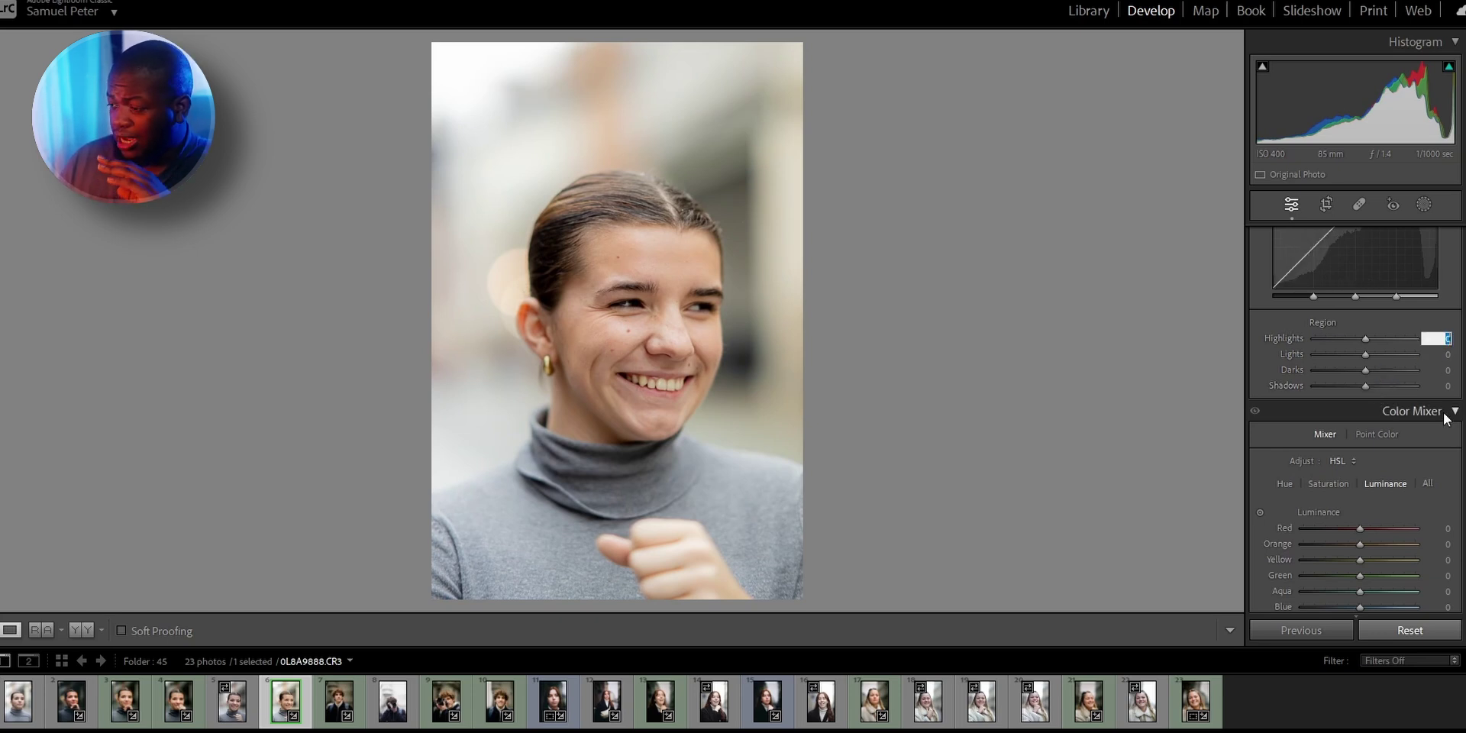
pyautogui.click(1444, 356)
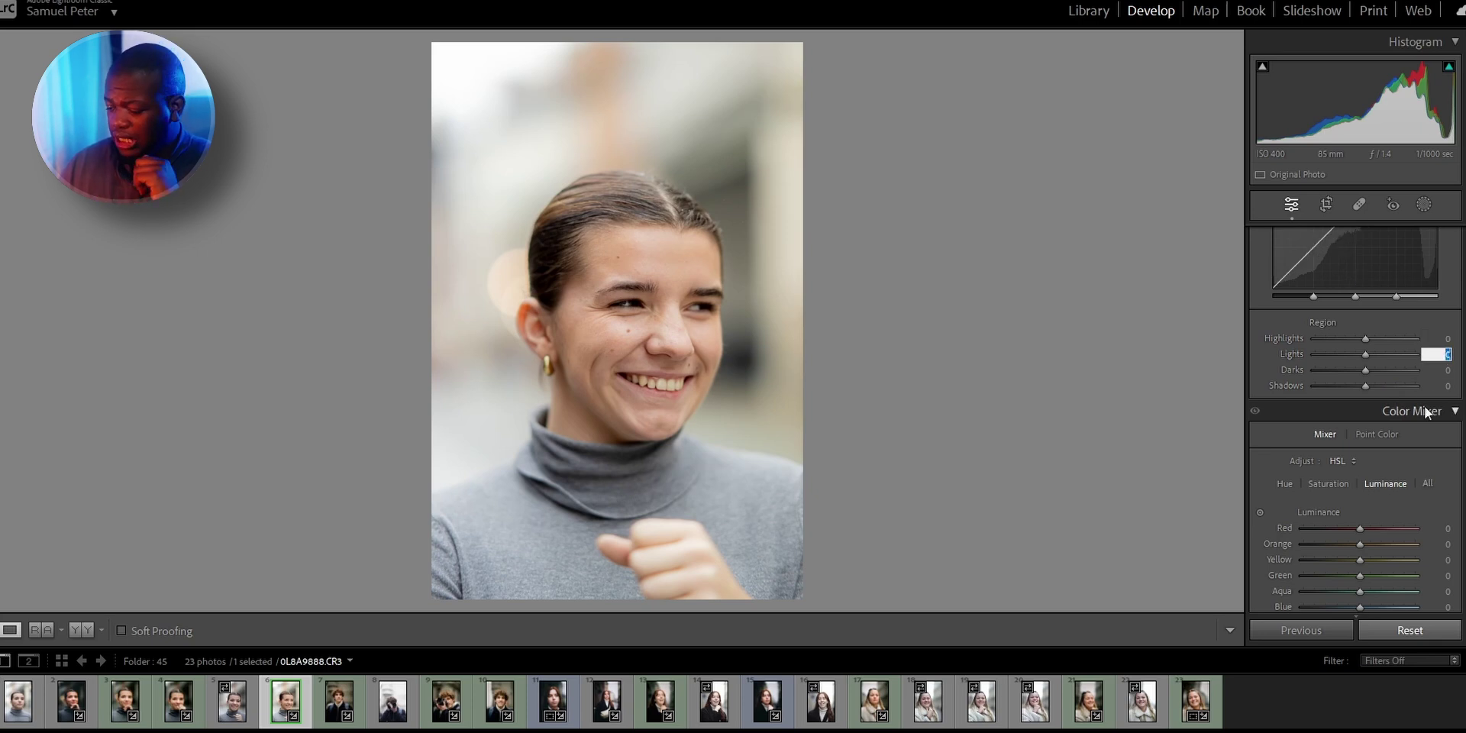
pyautogui.write('-25')
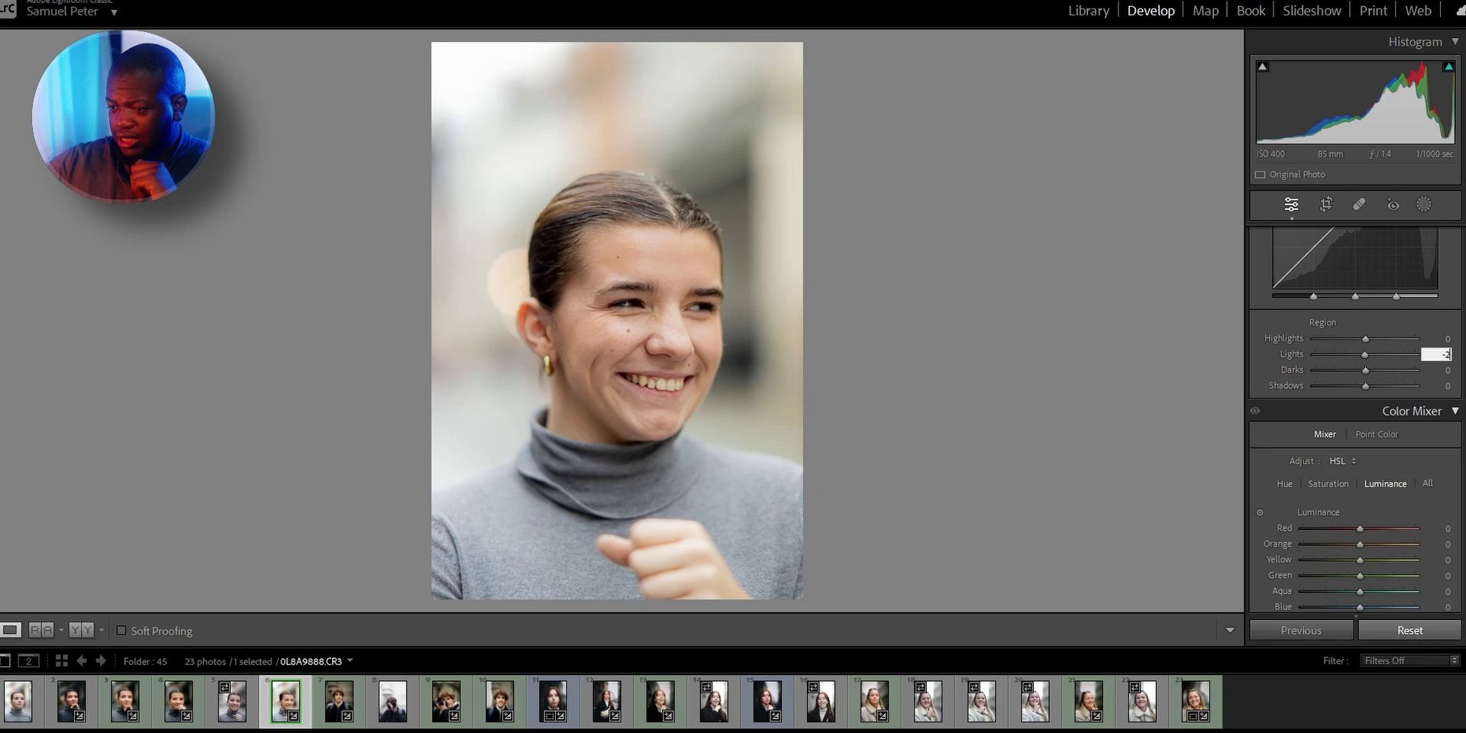
pyautogui.press('Return')
# Set the tone curve's Darks to -20 and Shadows to -9.
pyautogui.click(1446, 370)
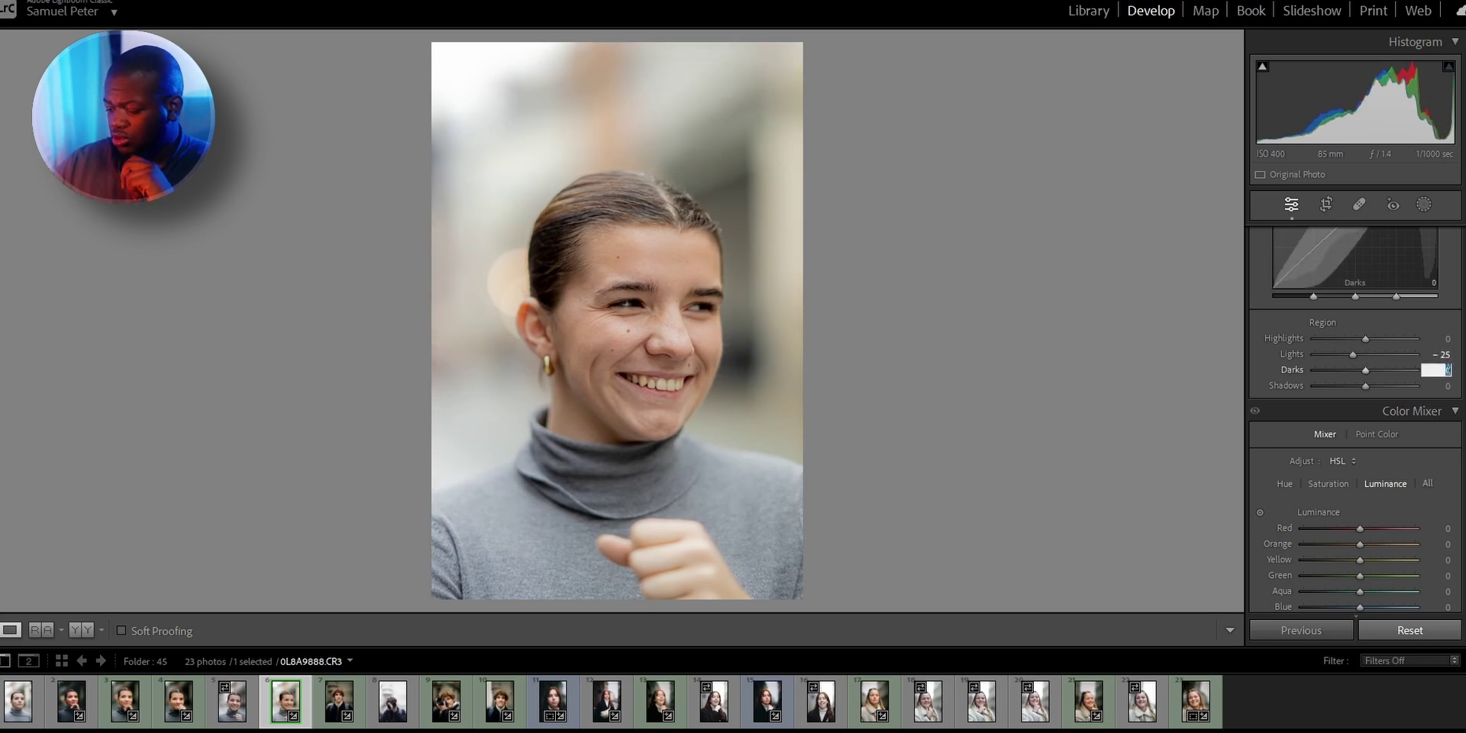
pyautogui.write('-20')
pyautogui.press('Return')
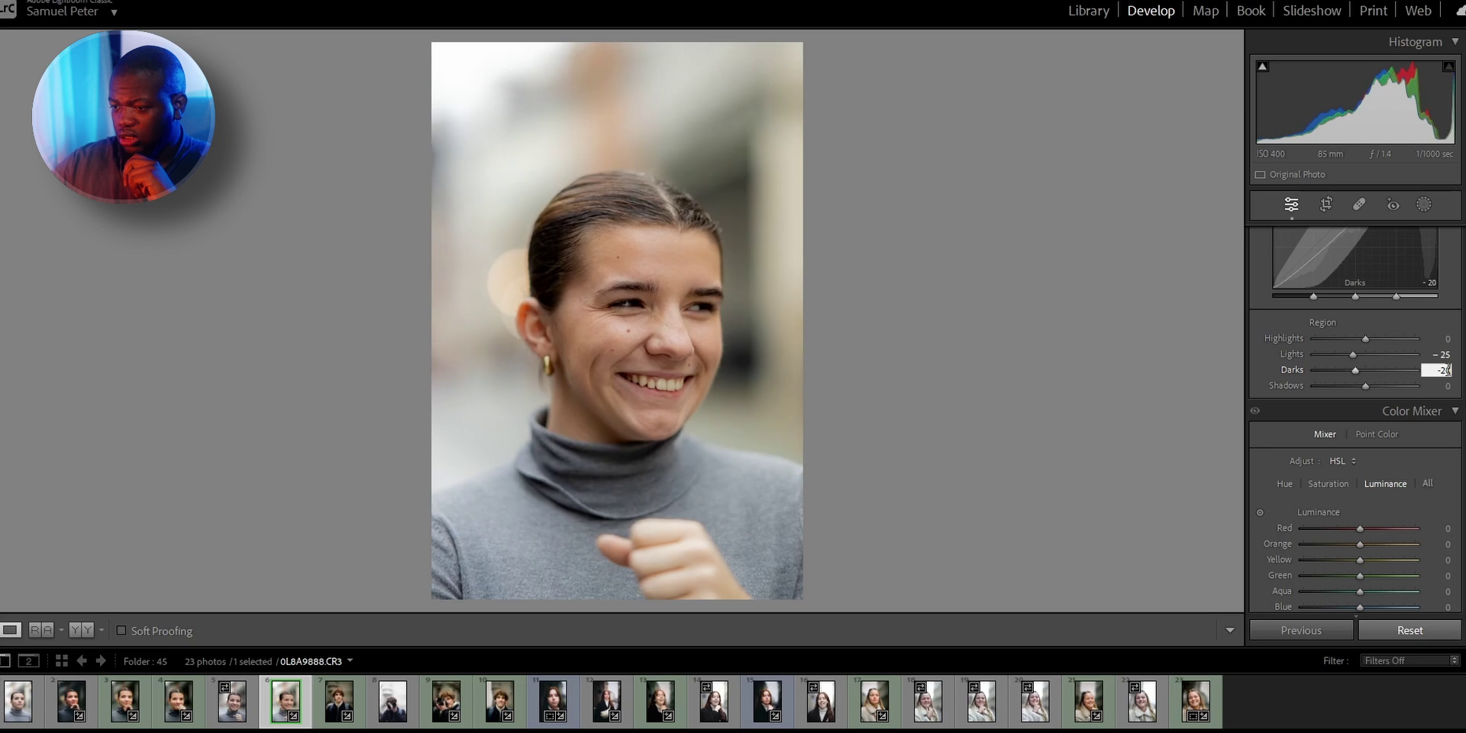
pyautogui.click(1446, 386)
pyautogui.click(1446, 387)
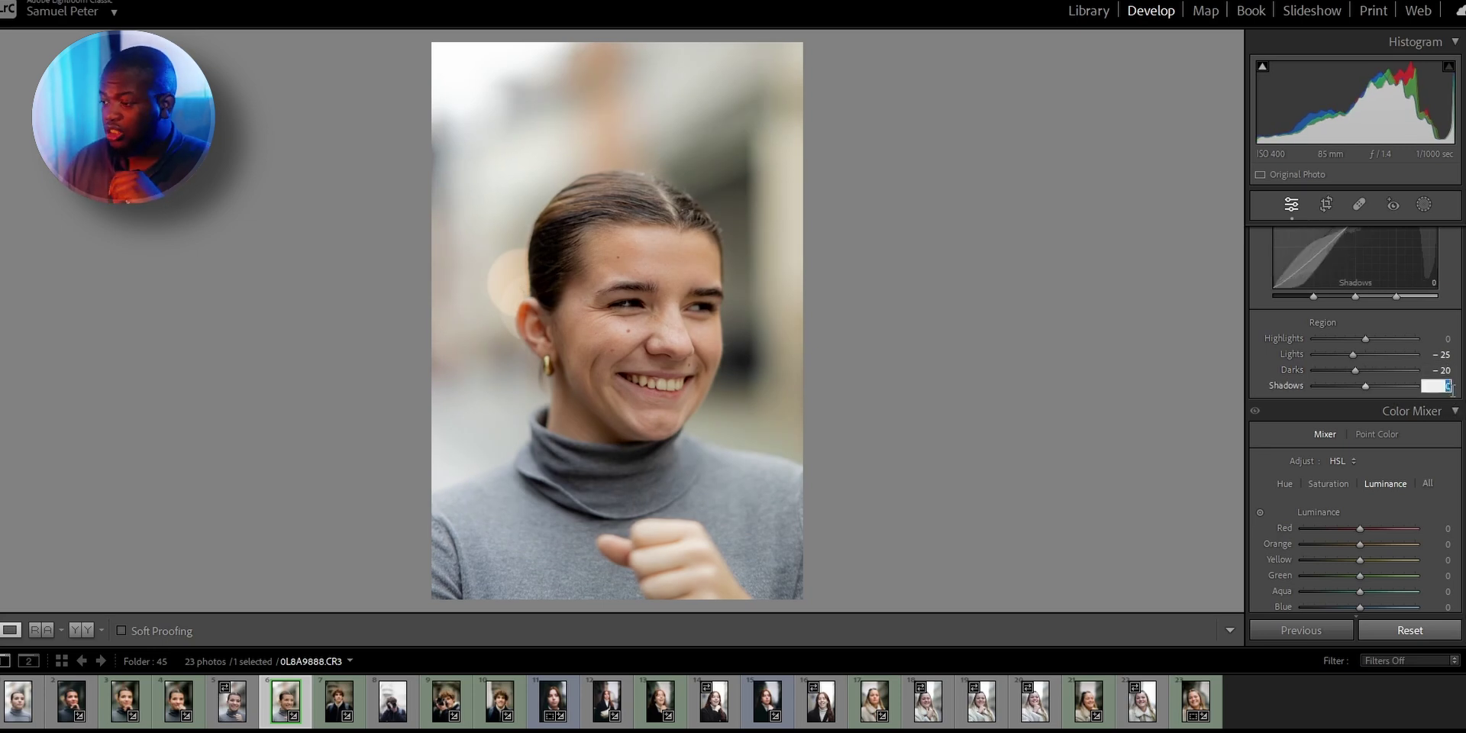
pyautogui.write('-5')
pyautogui.press('Return')
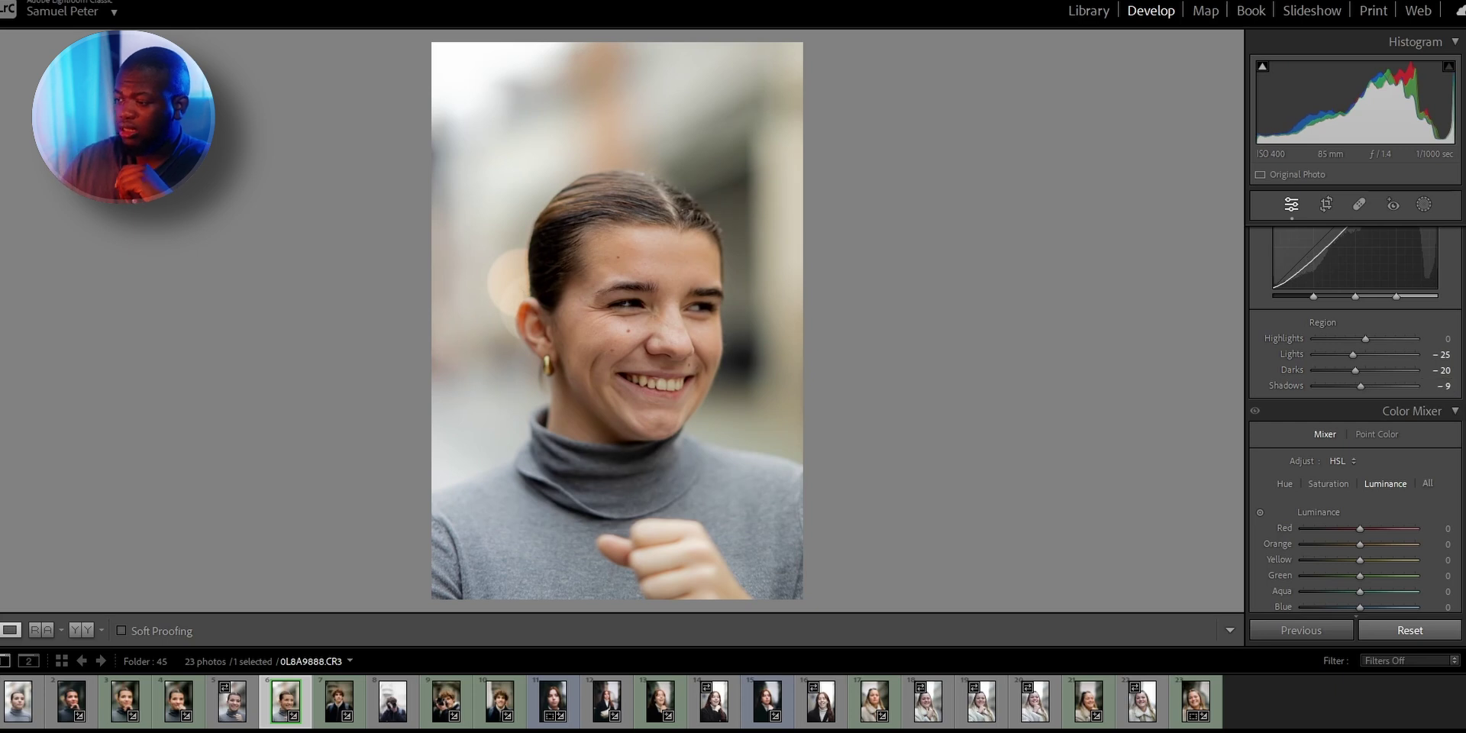
# Compare the portrait with and without the tone curve adjustments, leaving them enabled.
pyautogui.scroll(10, 1268, 359)
pyautogui.click(1255, 516)
pyautogui.click(1255, 516)
pyautogui.click(1255, 515)
pyautogui.click(1255, 516)
pyautogui.scroll(-5, 1312, 530)
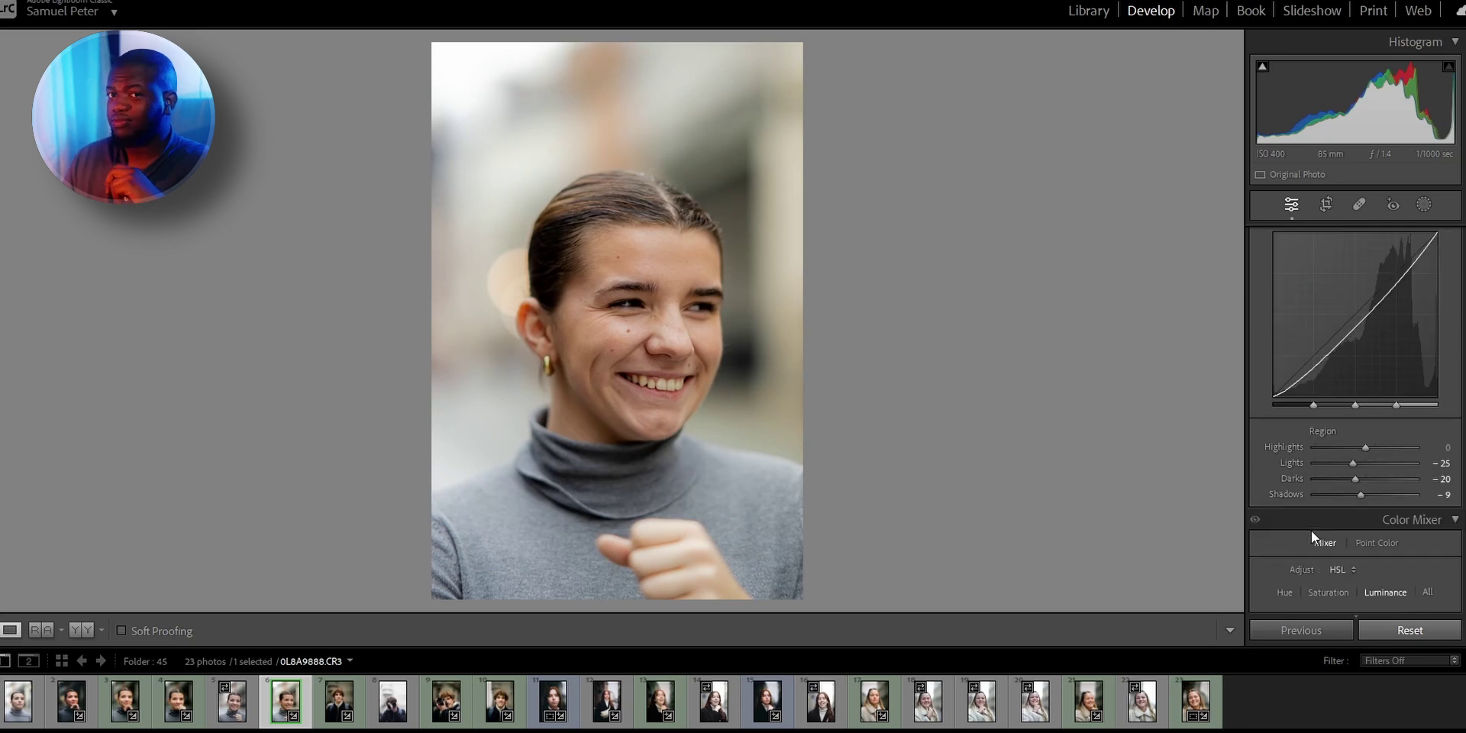
# Set the Color Mixer's Hue values to -15 for Yellow and -19 for Green.
pyautogui.scroll(-3, 1312, 530)
pyautogui.click(1283, 374)
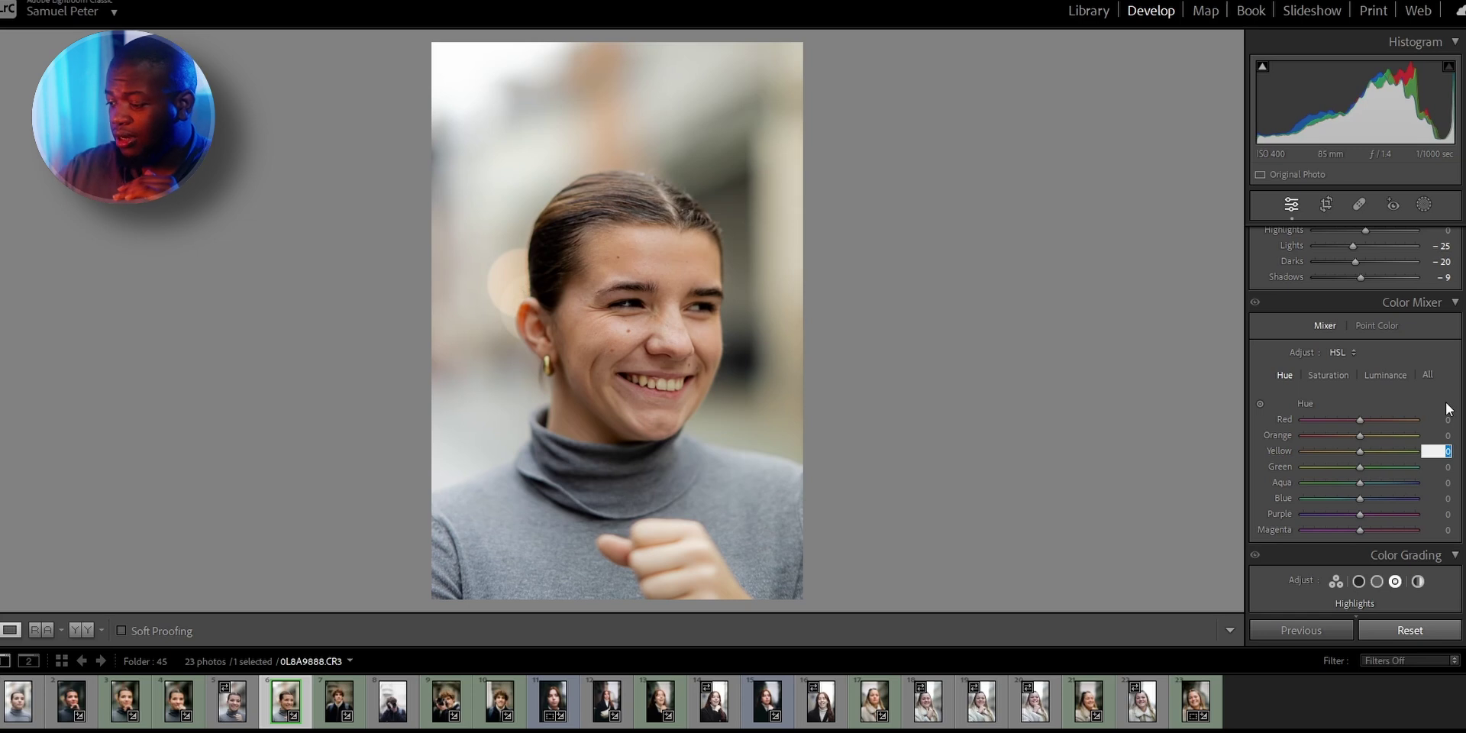
pyautogui.write('-15')
pyautogui.press('Return')
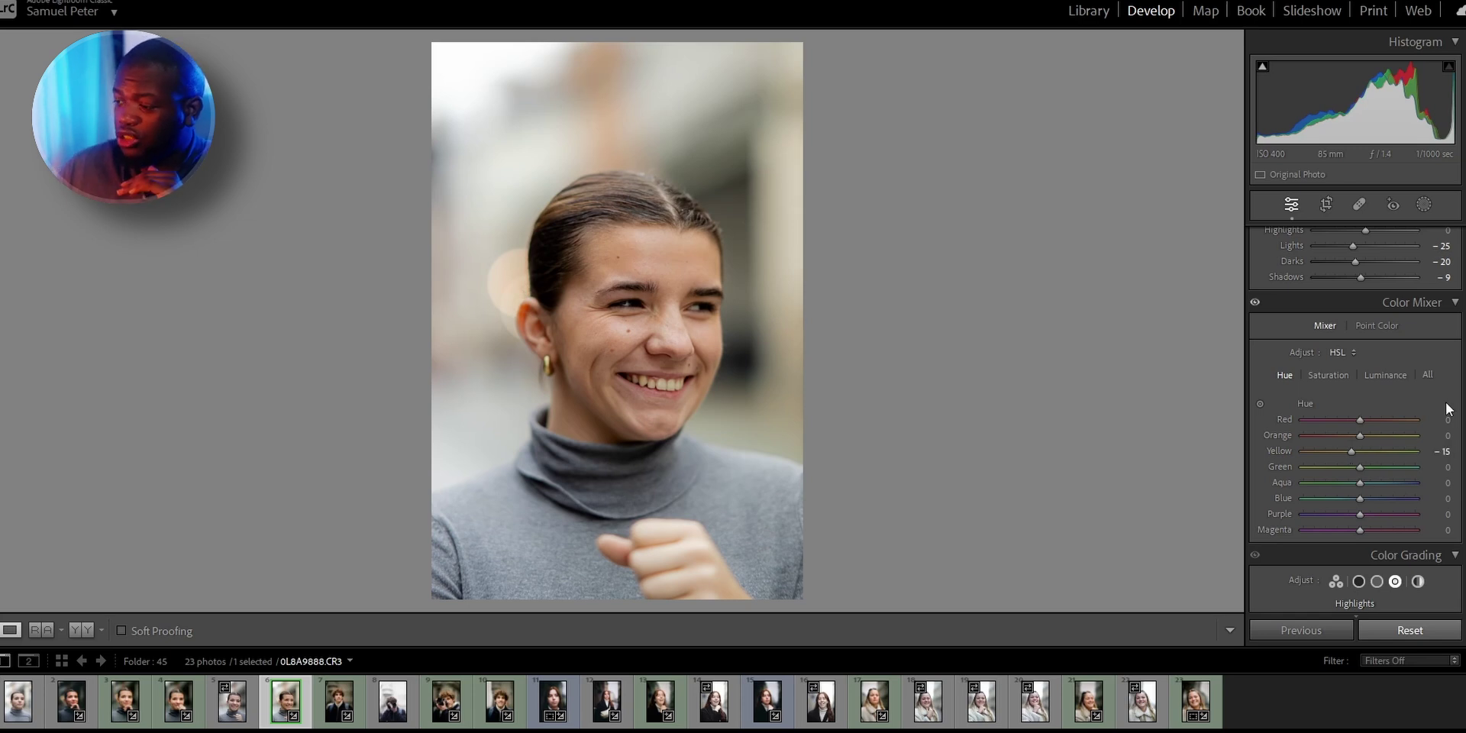
pyautogui.click(1447, 467)
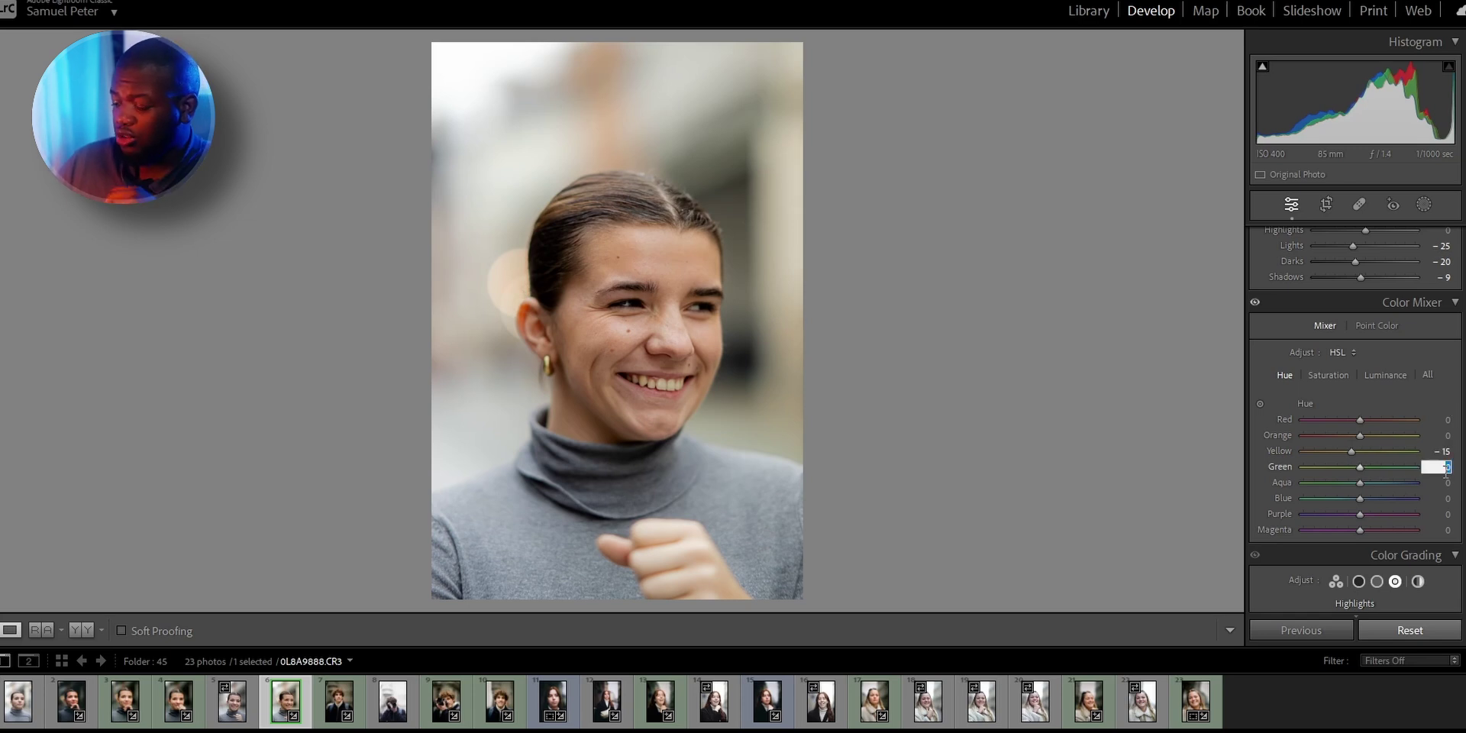
pyautogui.write('-19')
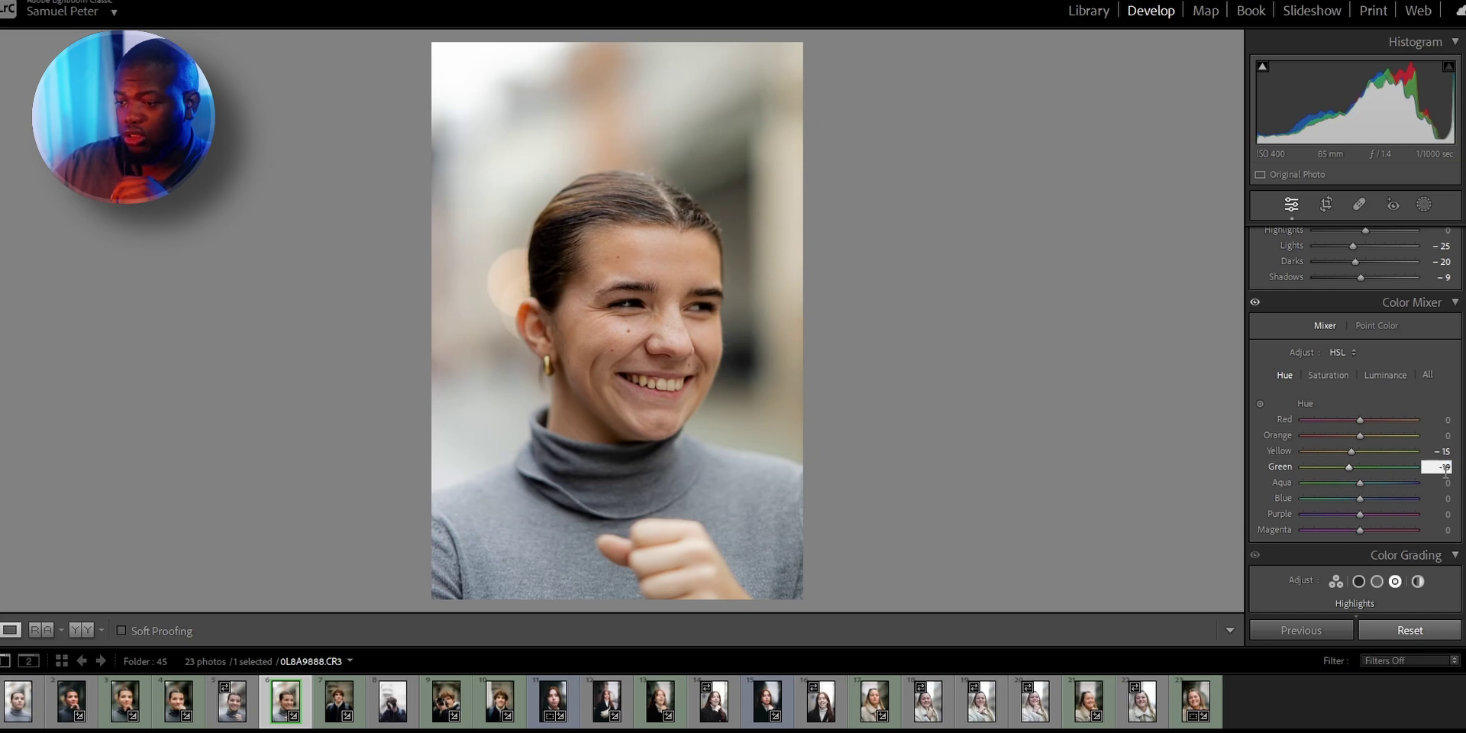
pyautogui.press('Return')
# Set the Color Mixer's Green Saturation to -40.
pyautogui.click(1325, 378)
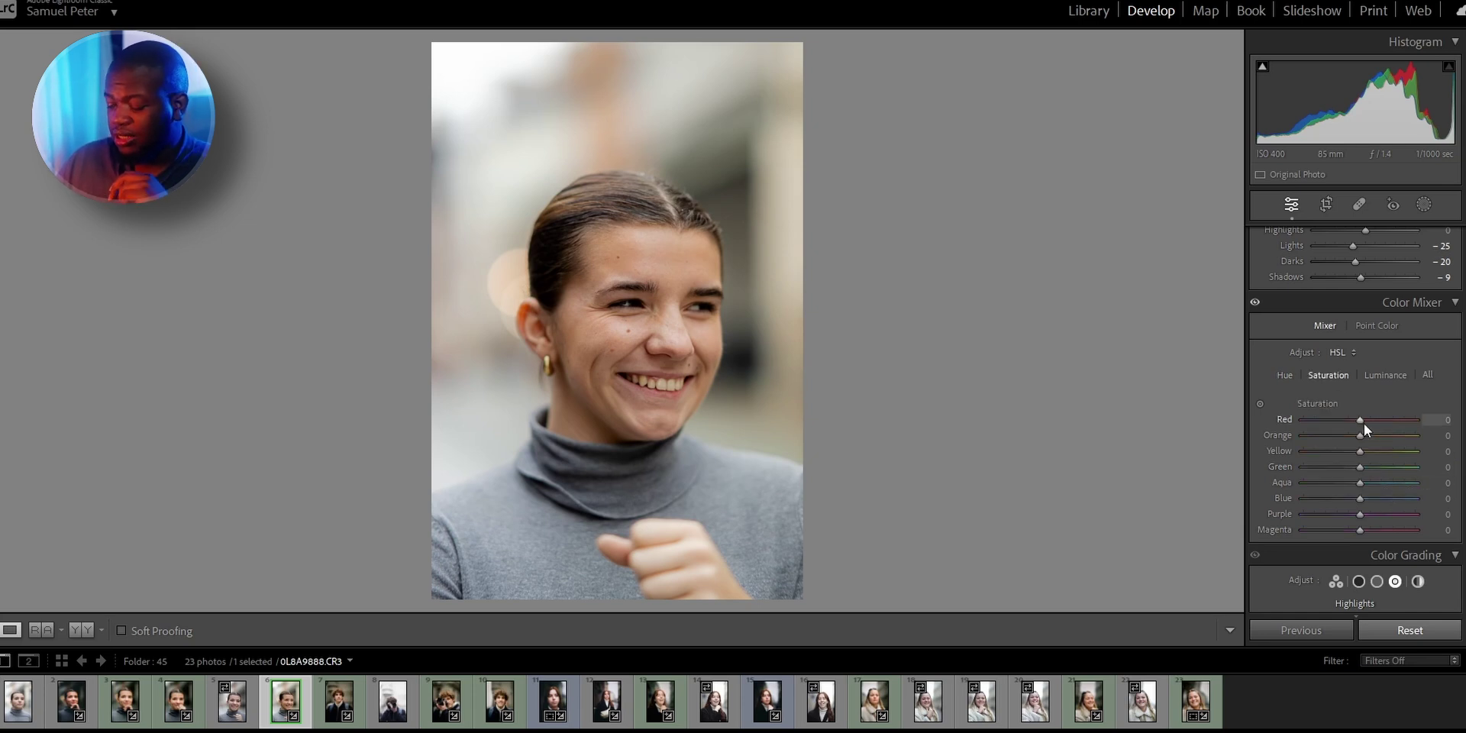
pyautogui.click(1447, 467)
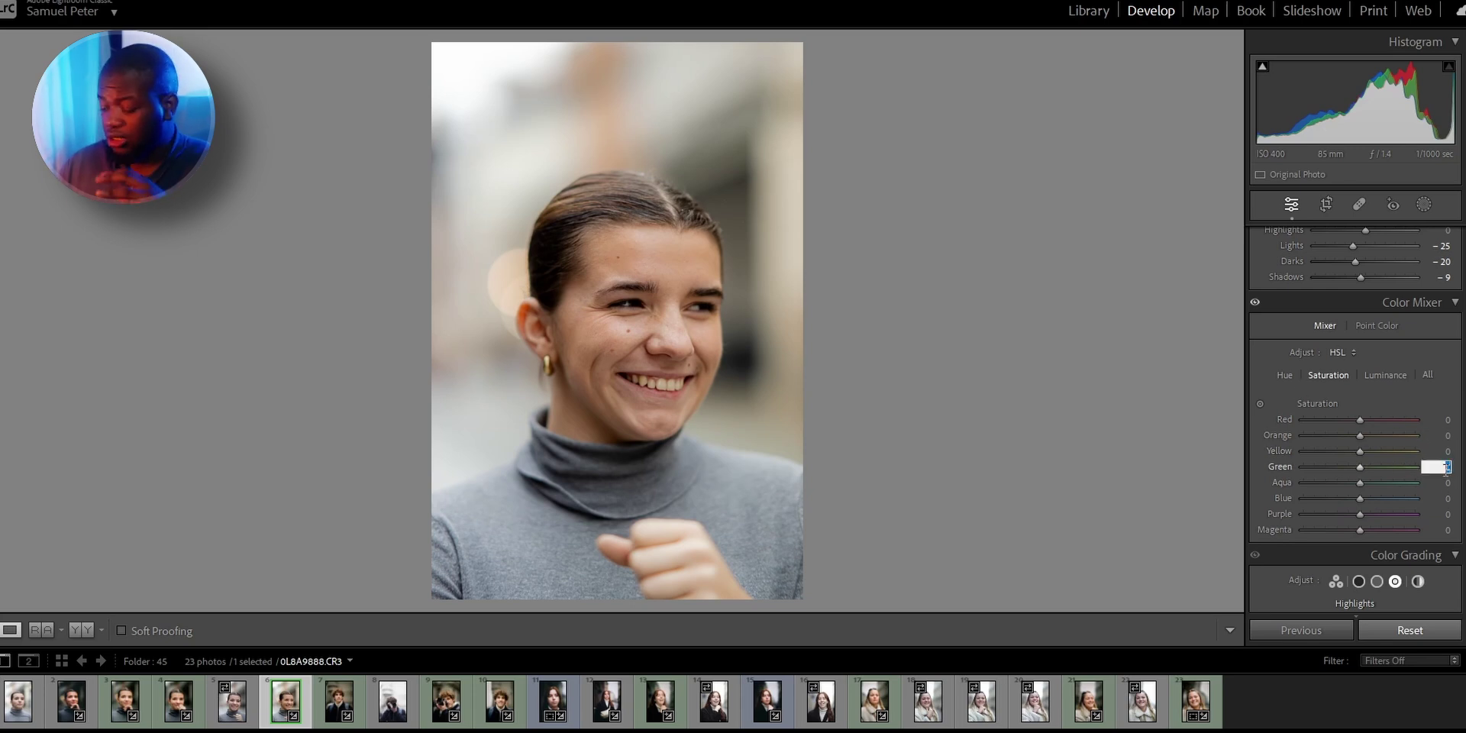
pyautogui.write('-40')
pyautogui.press('Return')
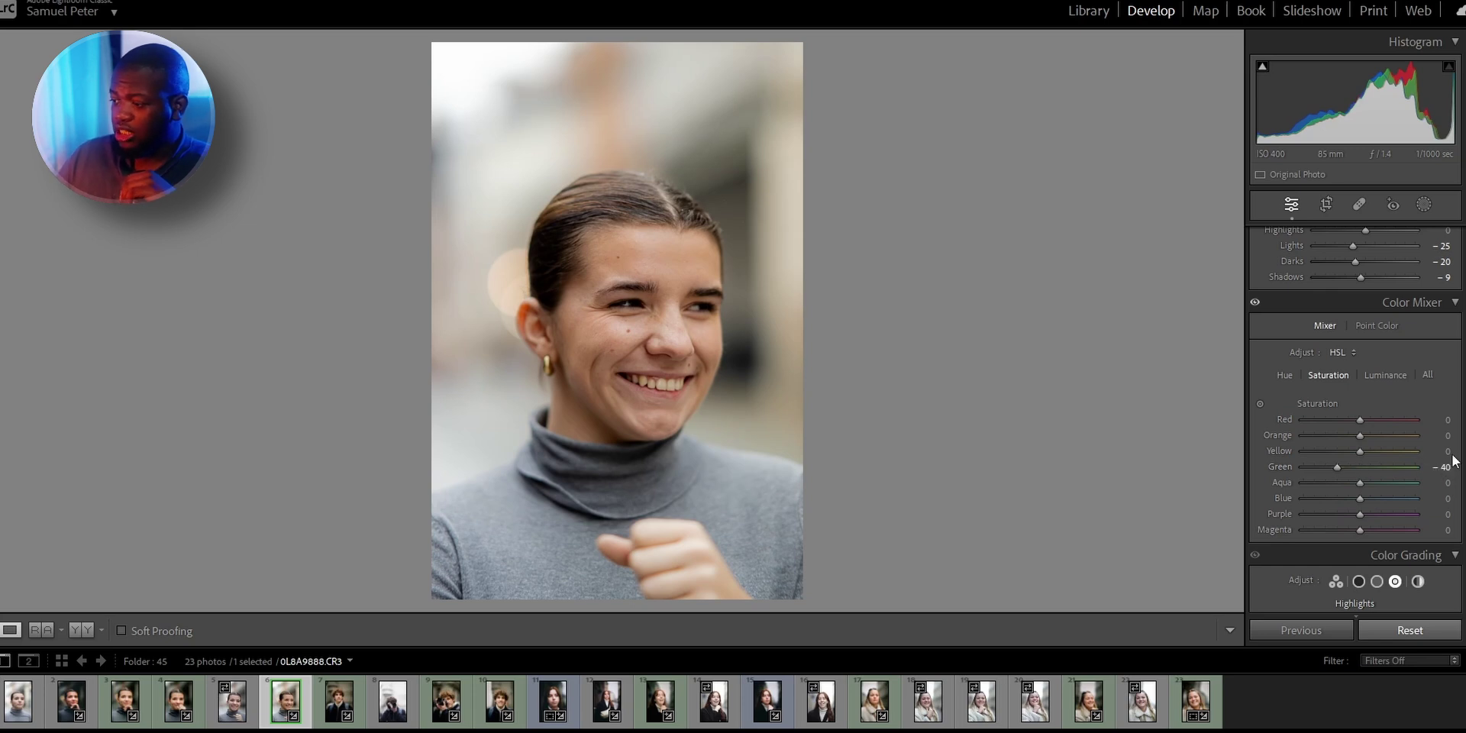
# Set the Color Mixer's Yellow Saturation to -50 and compare it with the default by resetting and restoring it.
pyautogui.click(1447, 452)
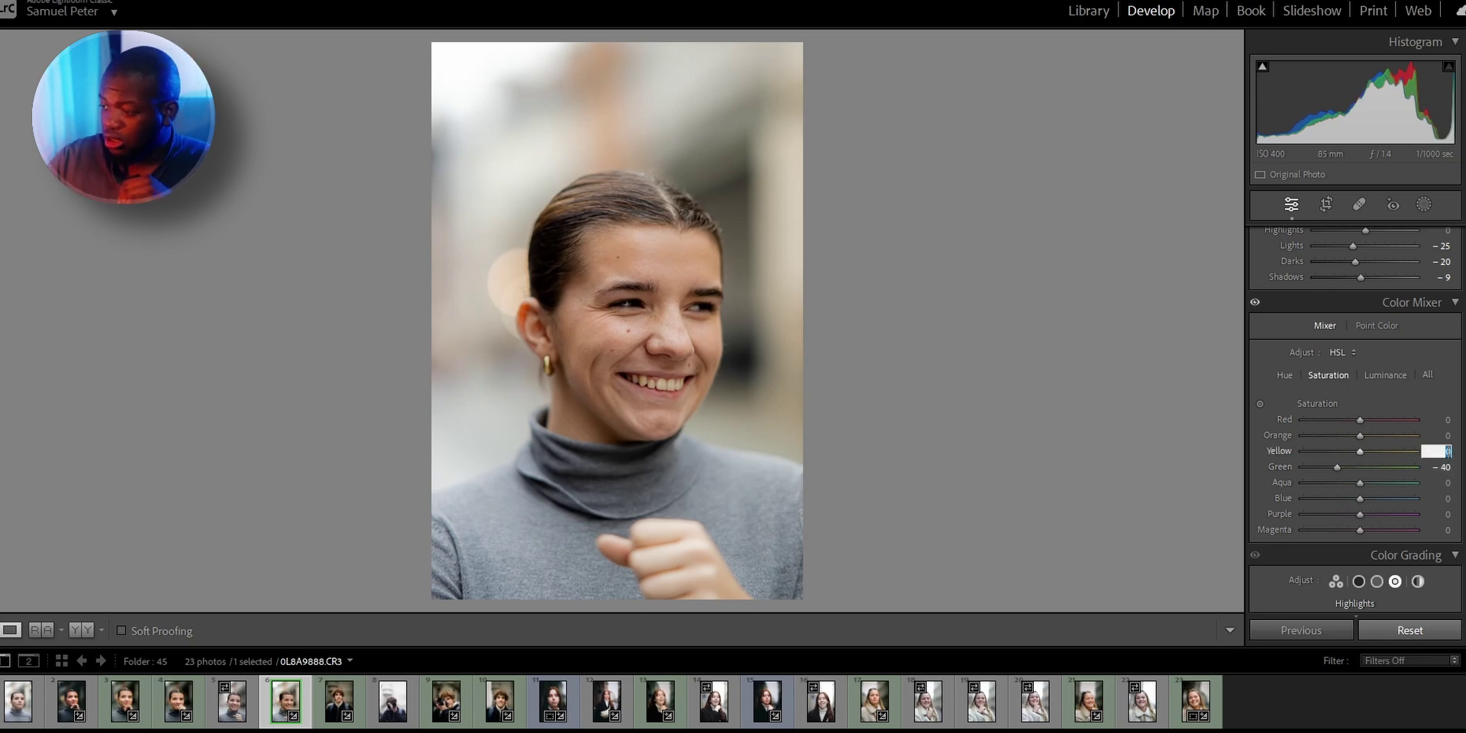
pyautogui.write('-50')
pyautogui.press('Return')
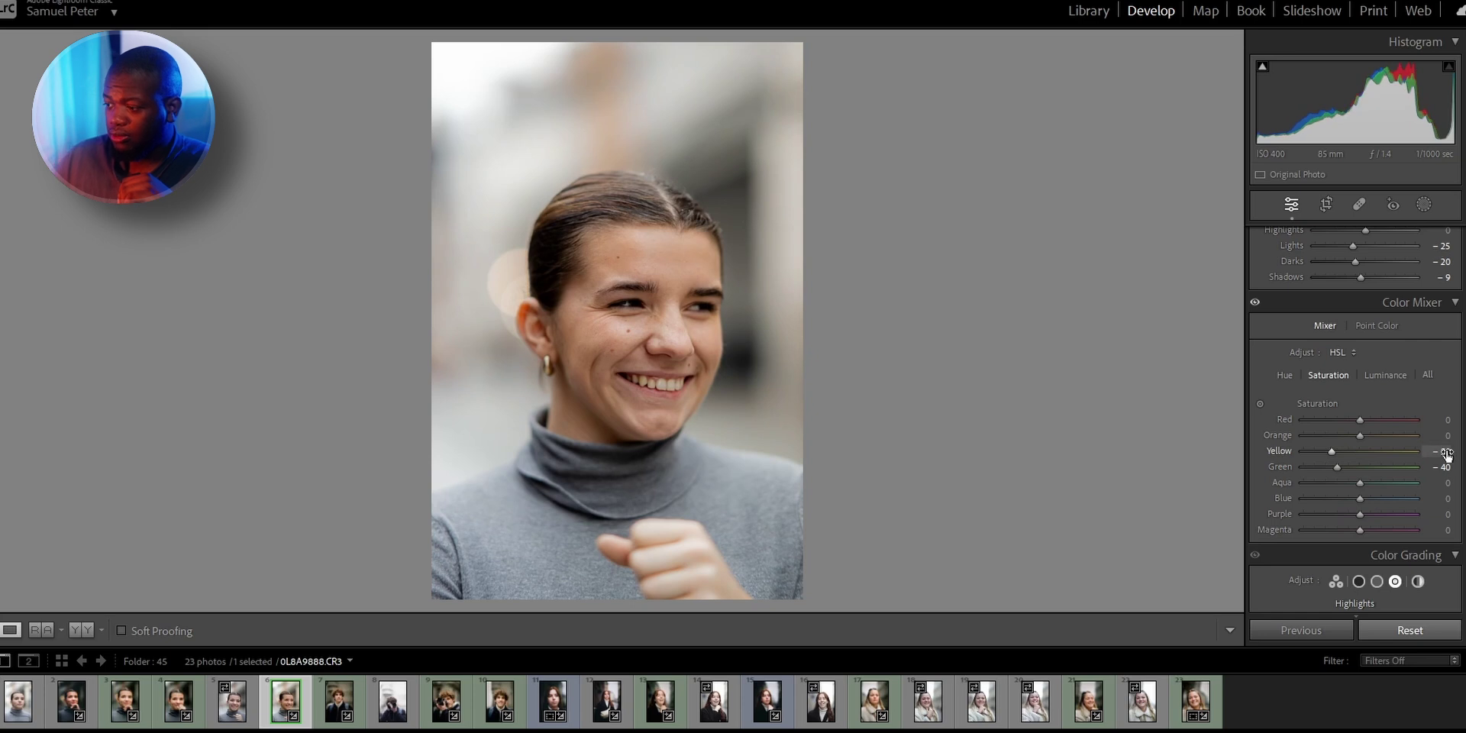
pyautogui.doubleClick(1330, 454)
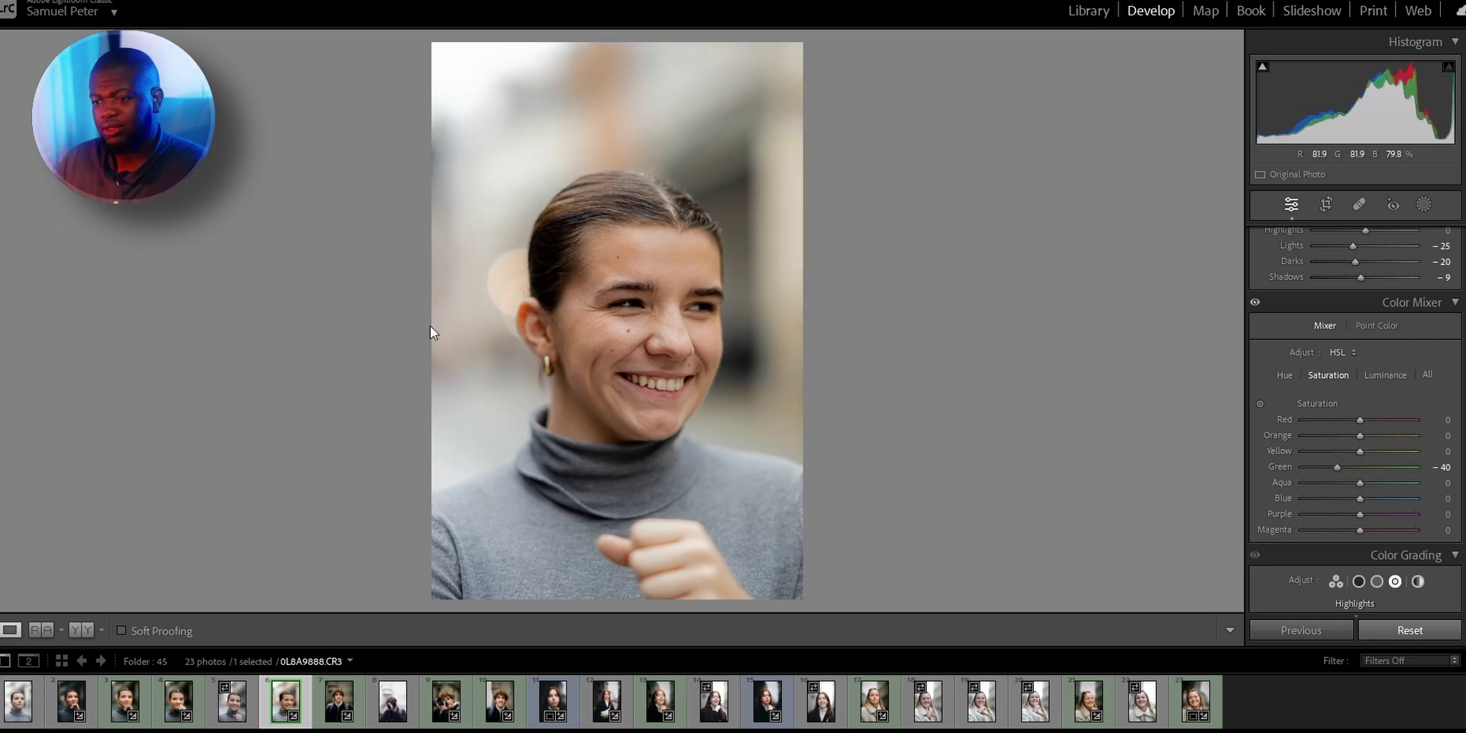
pyautogui.hotkey('ctrl', 'z')
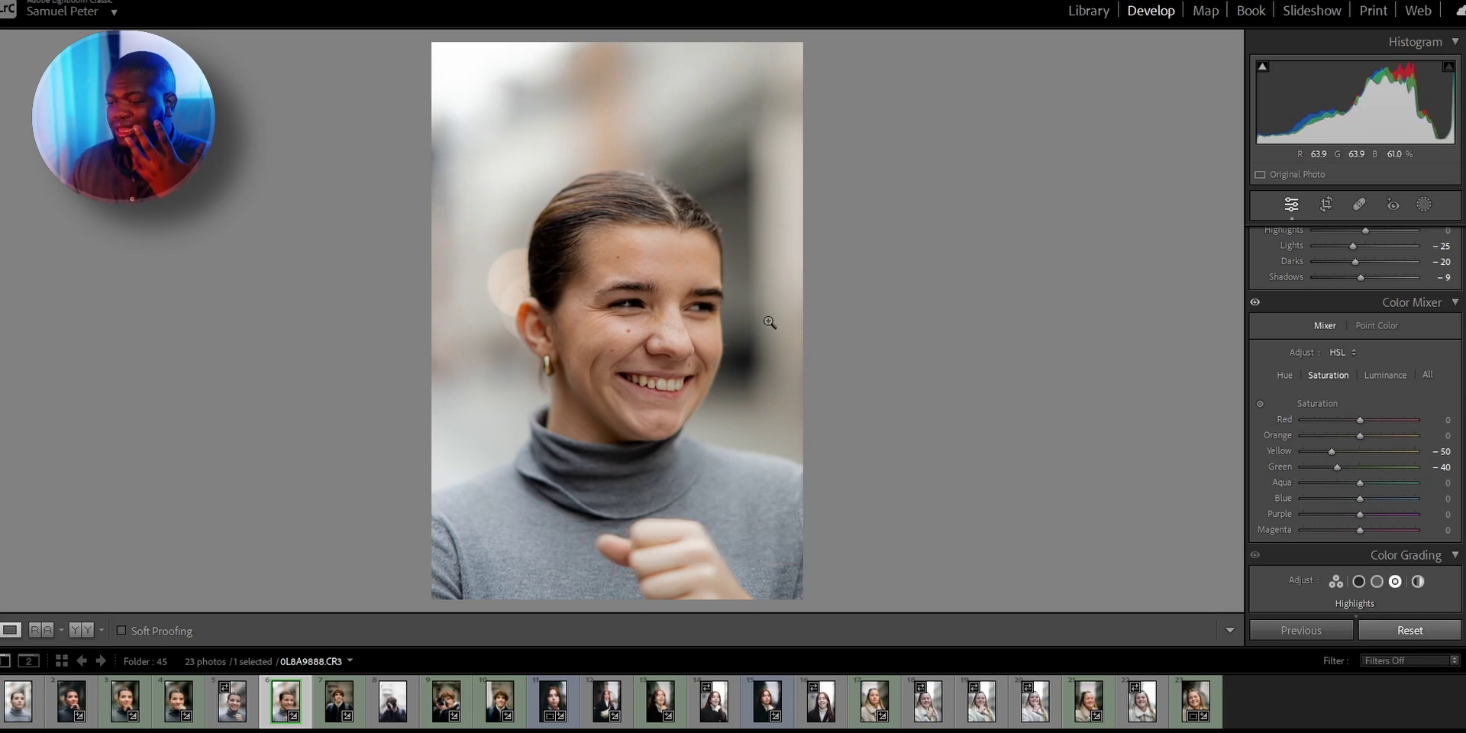
# Lower the Color Mixer's Blue Saturation to -16.
pyautogui.click(1446, 498)
pyautogui.write('-16')
pyautogui.press('Return')
# Set the Color Mixer's Luminance to -35 for Yellow and -29 for Green, and compare with Yellow at its default.
pyautogui.click(1387, 375)
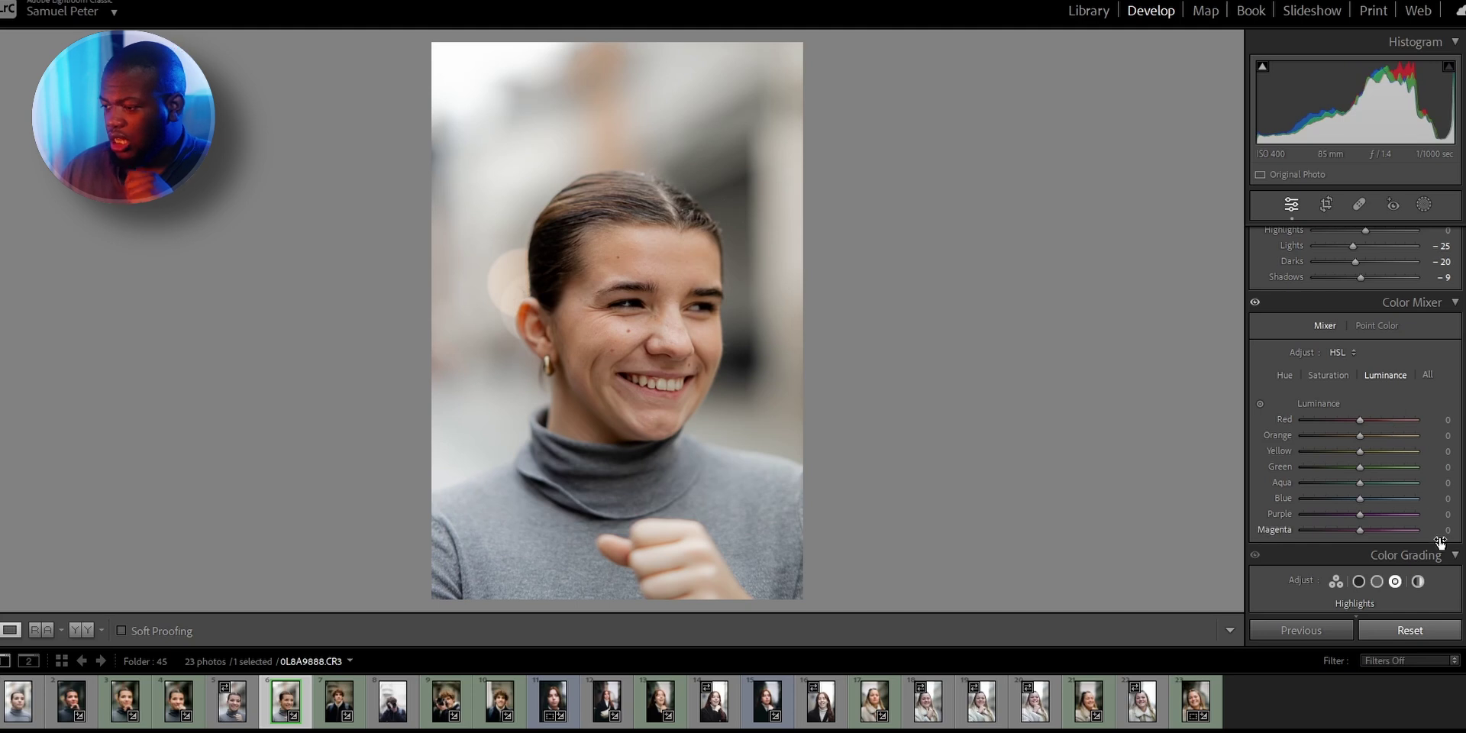
pyautogui.click(1443, 457)
pyautogui.write('-35')
pyautogui.press('Return')
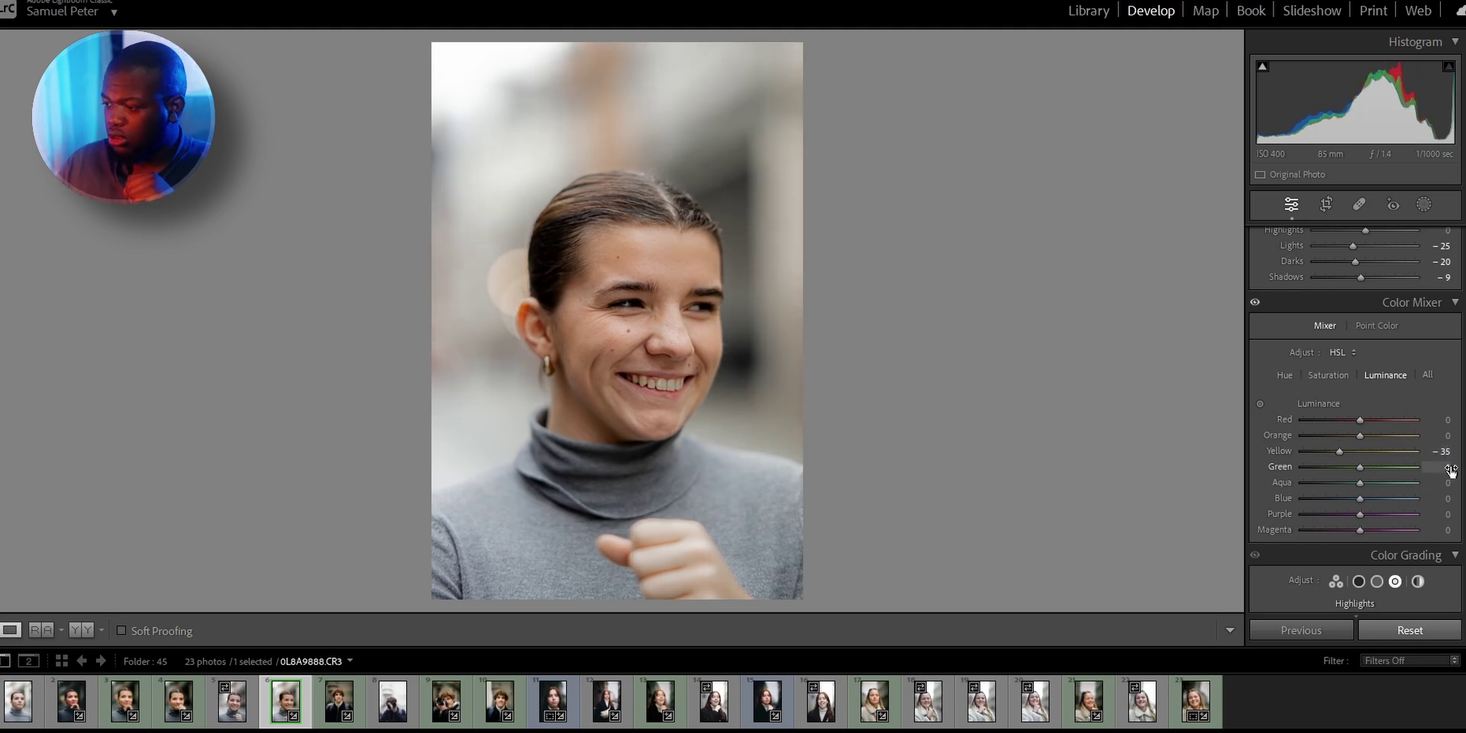
pyautogui.click(1451, 469)
pyautogui.press('BackSpace')
pyautogui.write('-29')
pyautogui.press('Return')
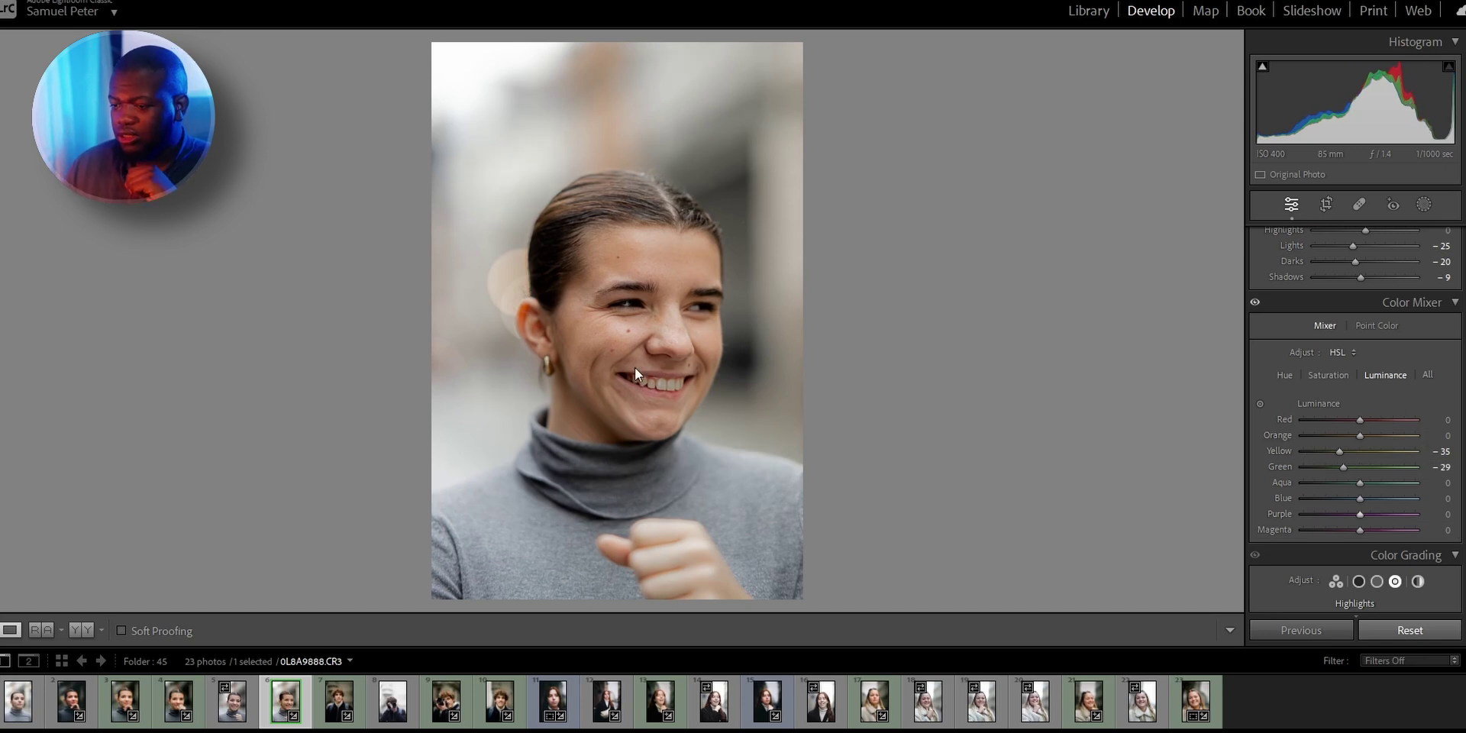
pyautogui.doubleClick(1339, 451)
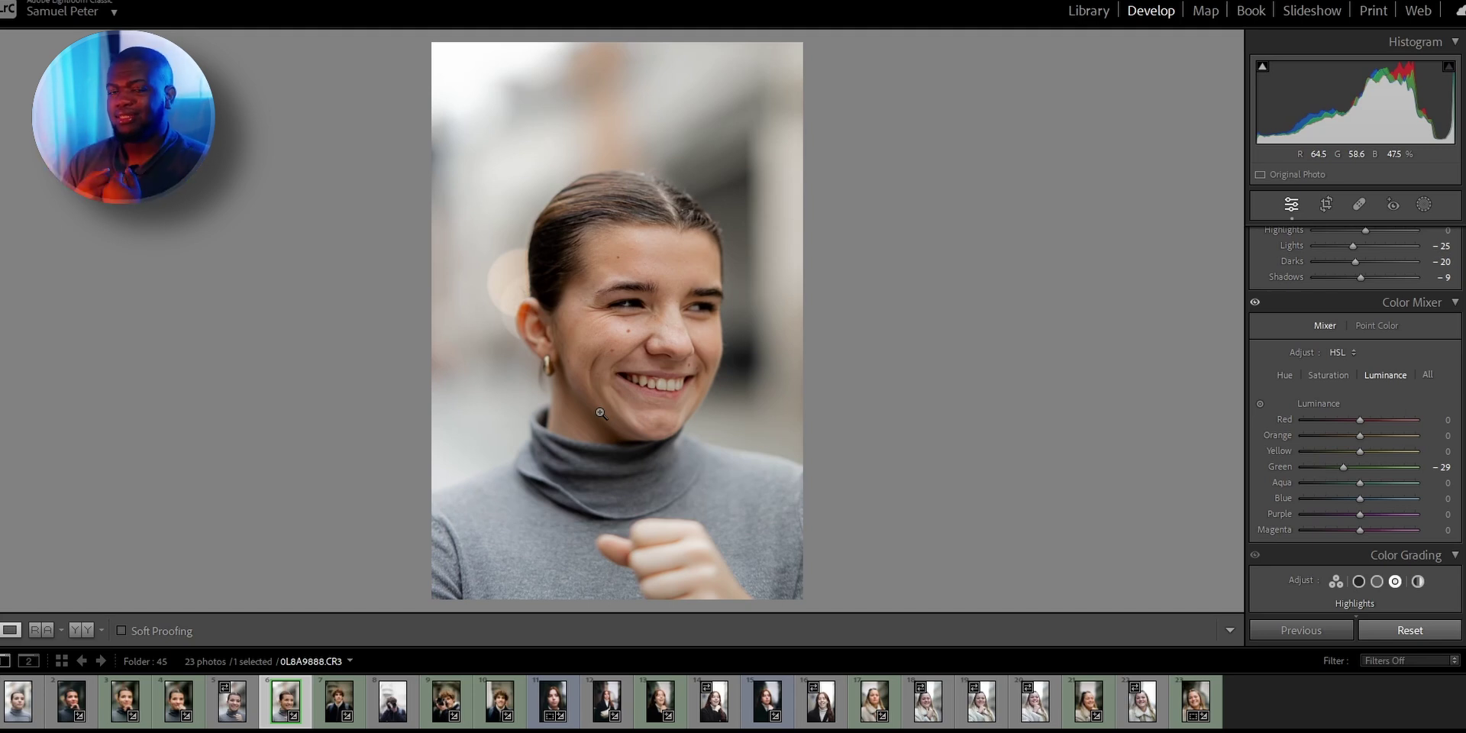
# Color grade the shadows with Hue 174 and Saturation 12 for a teal tint.
pyautogui.scroll(-5, 1294, 465)
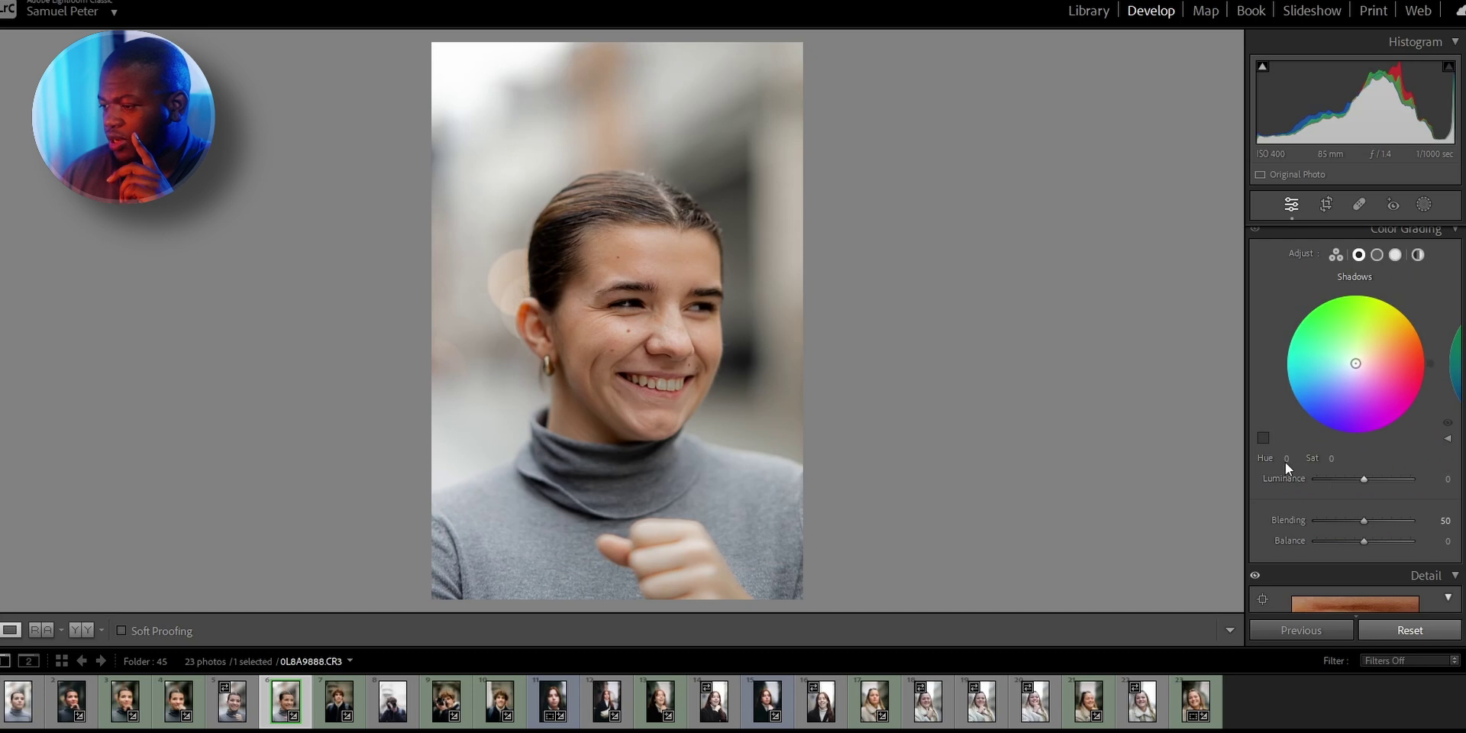
pyautogui.click(1287, 459)
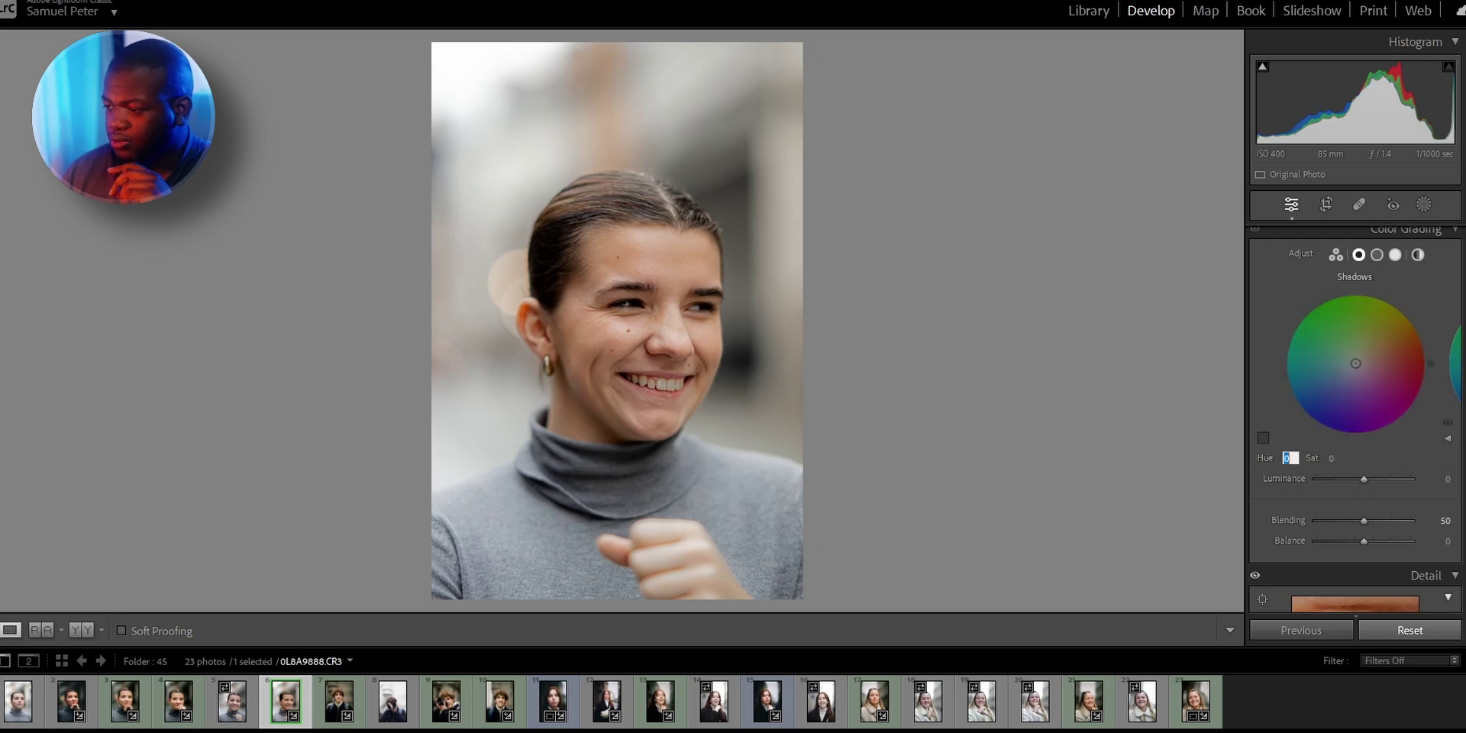
pyautogui.write('61')
pyautogui.press('Return')
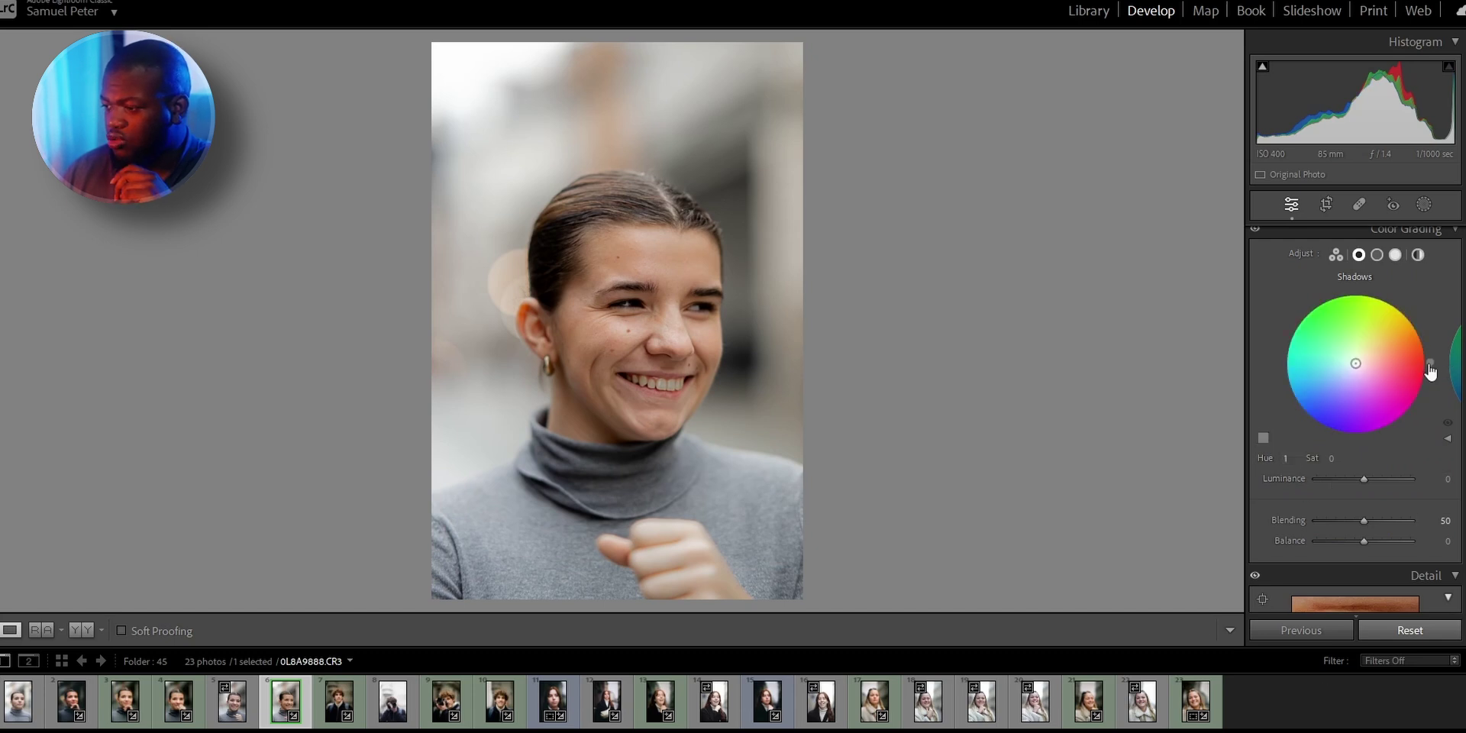
pyautogui.moveTo(1391, 298); pyautogui.dragTo(1283, 356)
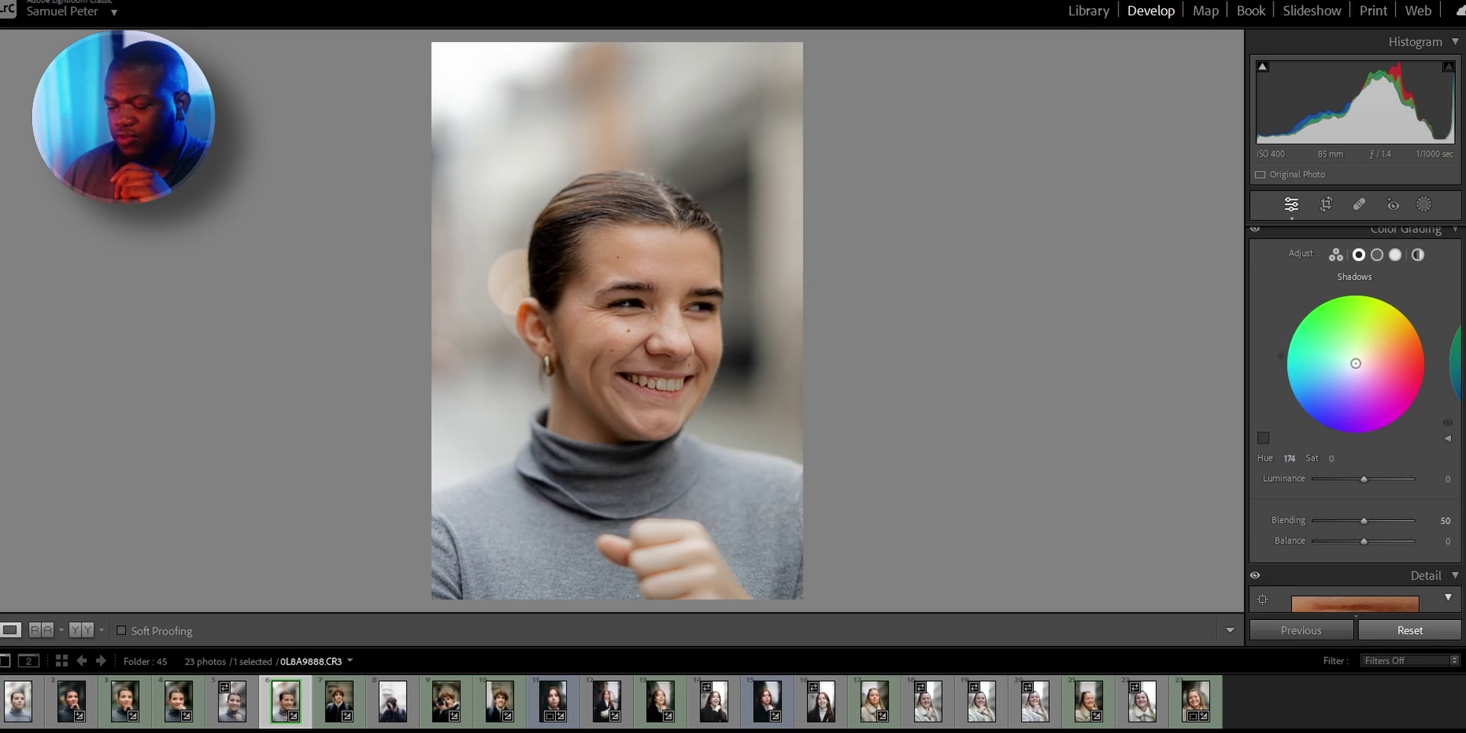
pyautogui.click(1332, 458)
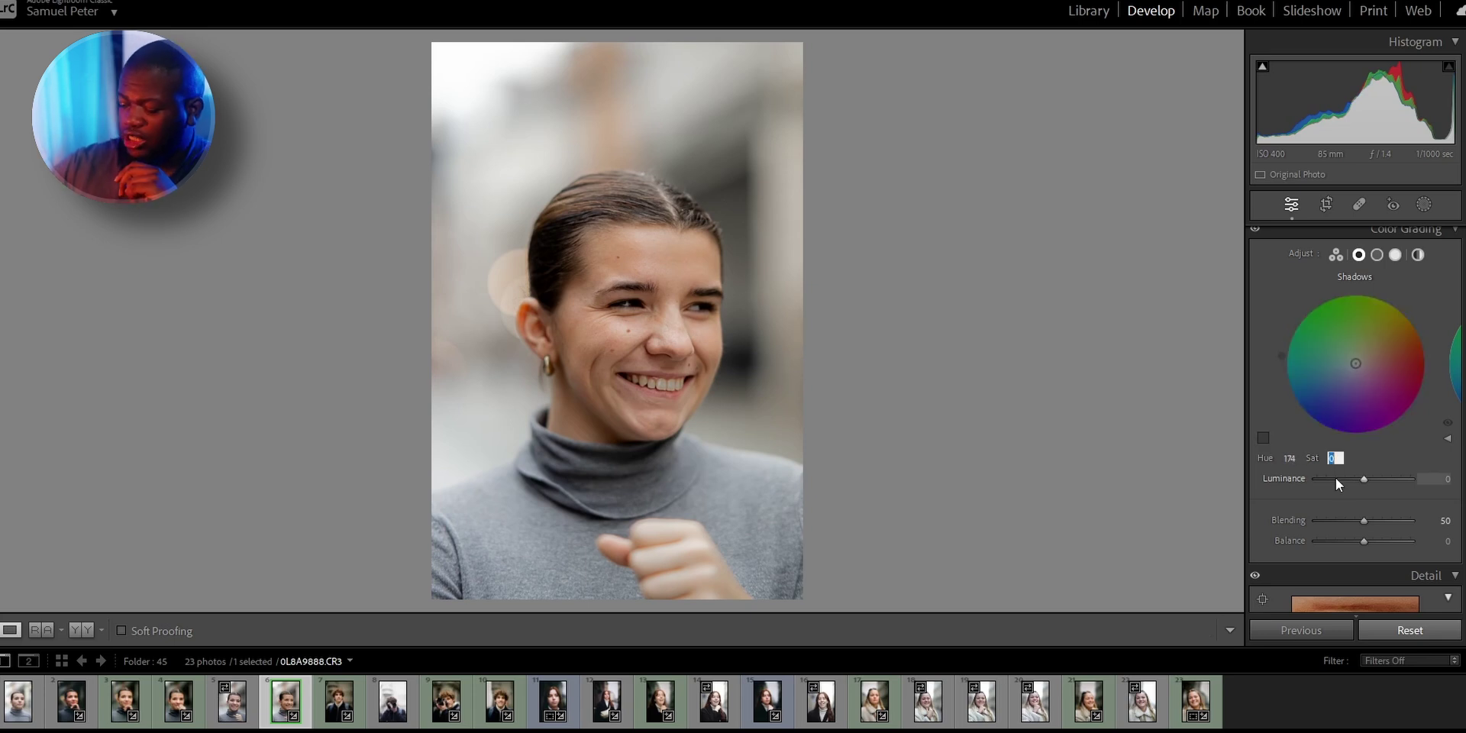
pyautogui.write('12')
pyautogui.press('Return')
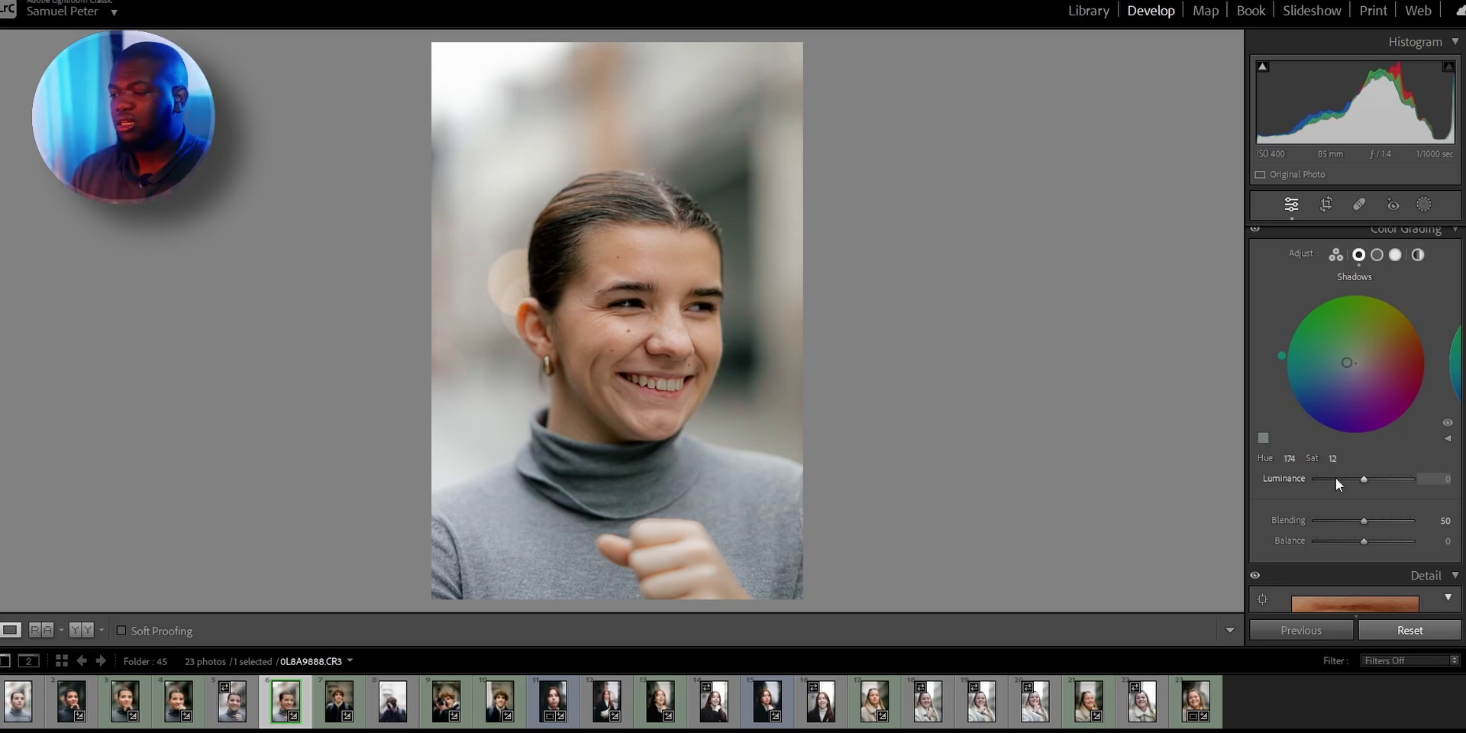
# Color grade the midtones with an orange hue and Saturation 10.
pyautogui.click(1379, 254)
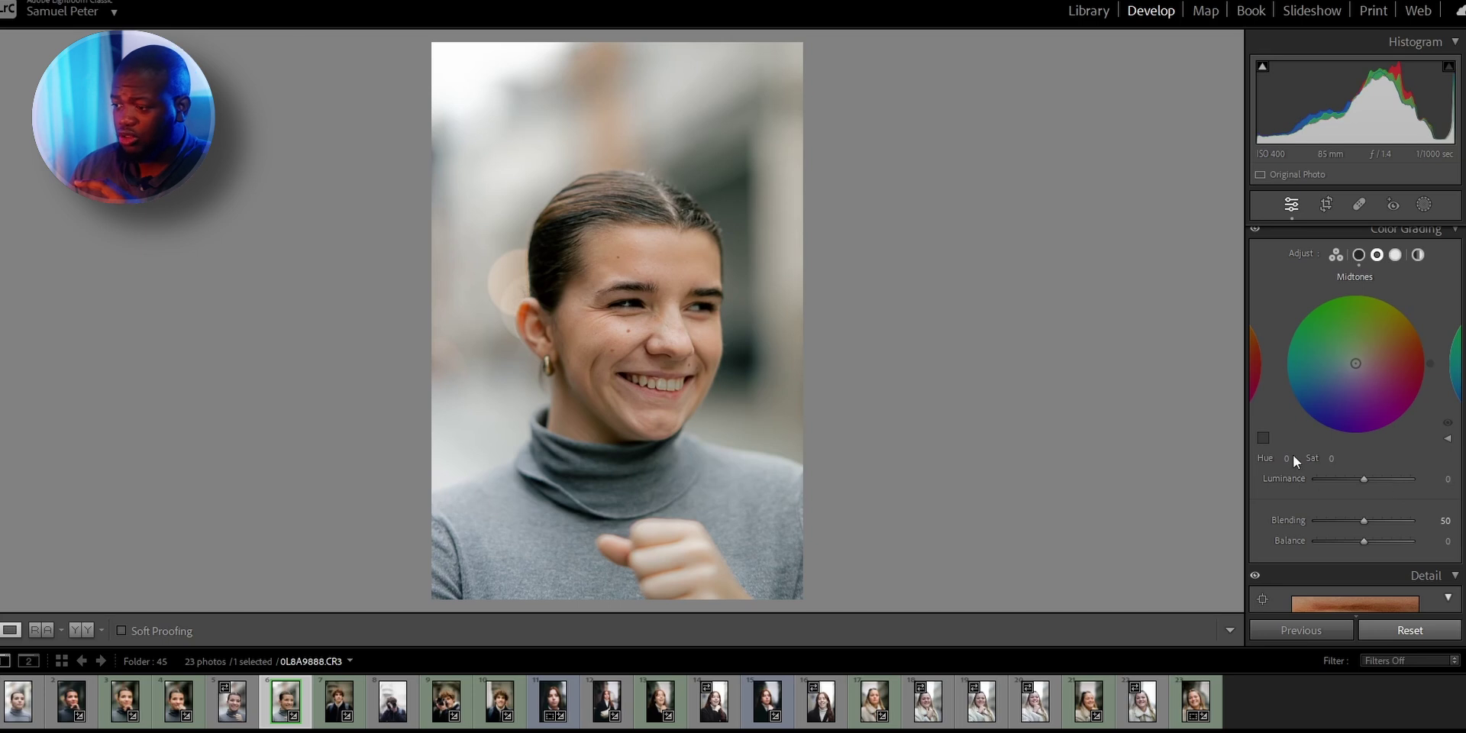
pyautogui.moveTo(1430, 363); pyautogui.dragTo(1423, 330)
pyautogui.click(1331, 458)
pyautogui.write('10')
pyautogui.press('Return')
# Color grade the highlights with Hue 24 and Saturation 10.
pyautogui.click(1396, 255)
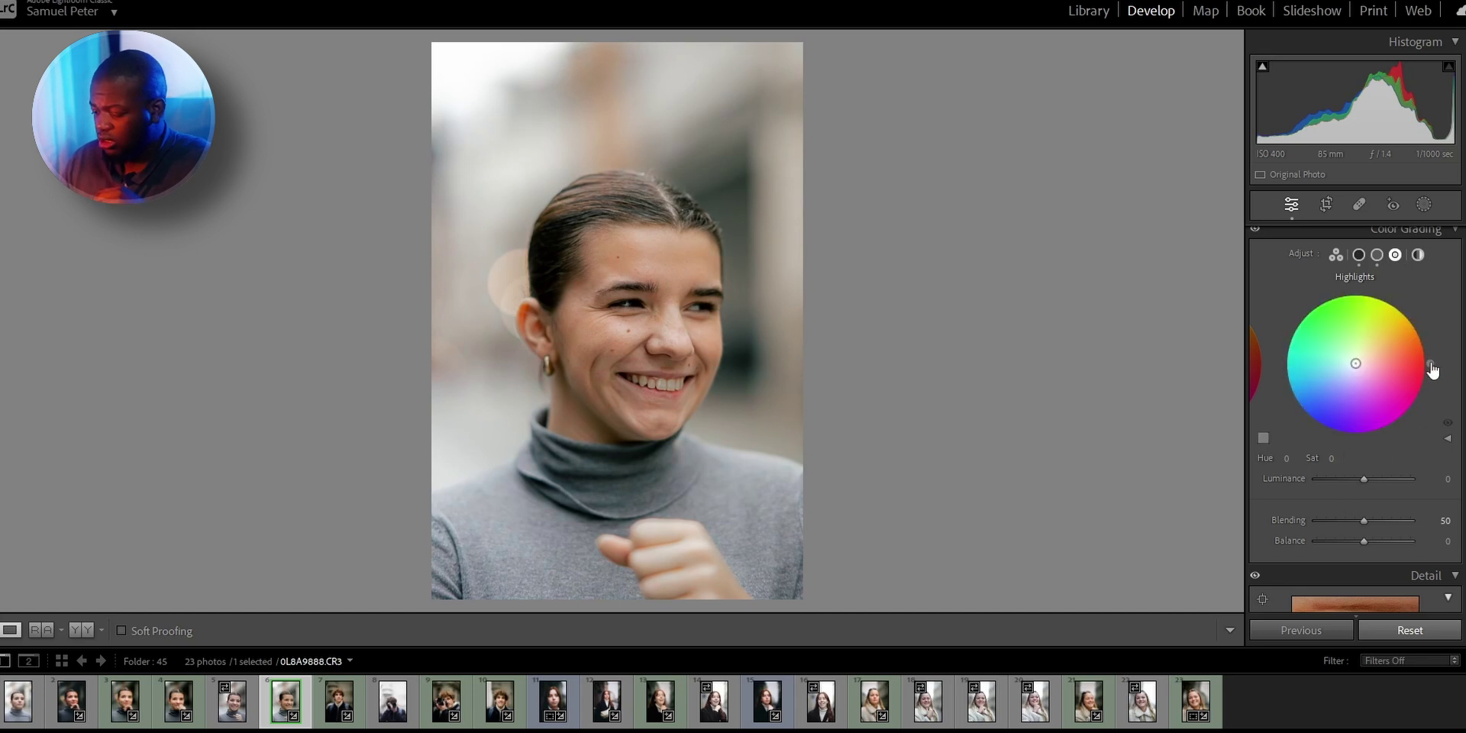
pyautogui.moveTo(1432, 370); pyautogui.dragTo(1423, 334)
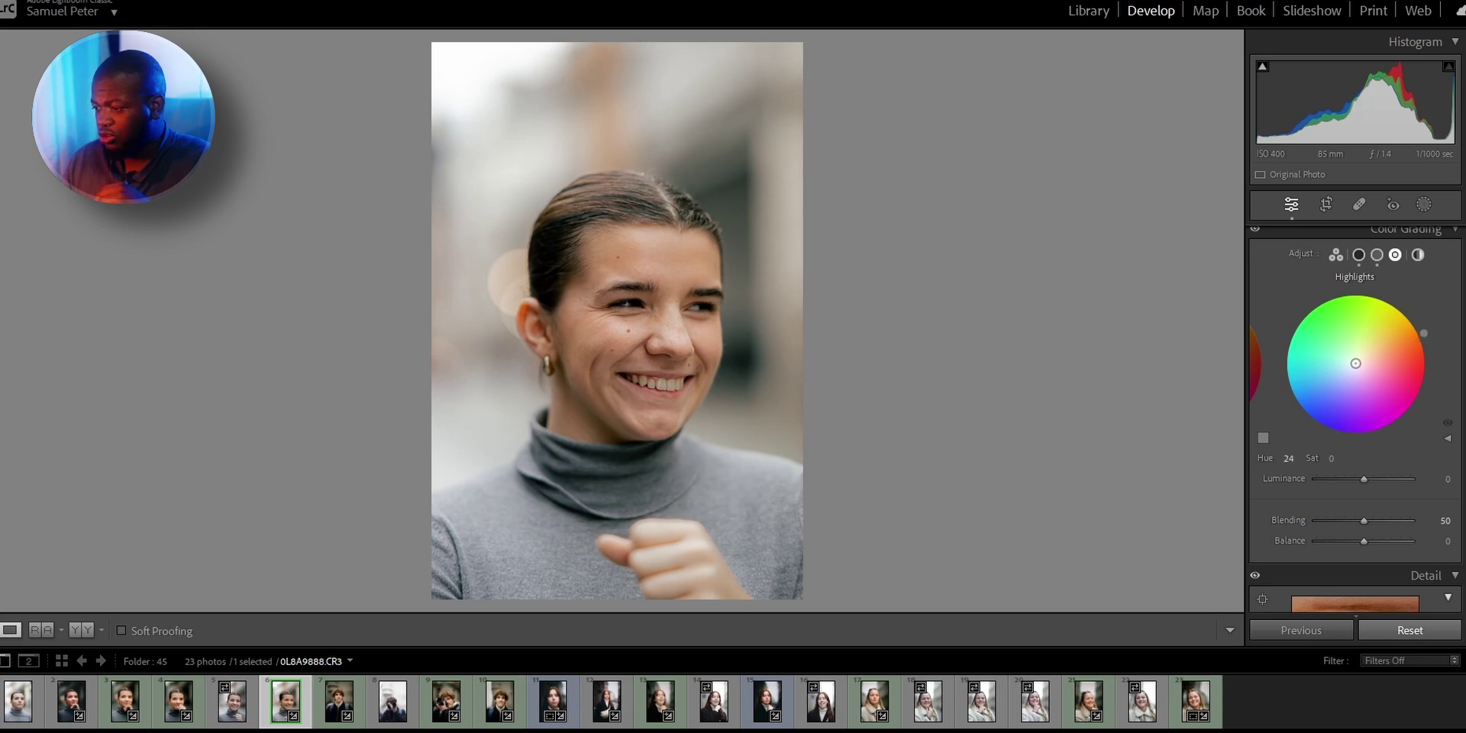
pyautogui.scroll(3, 1255, 341)
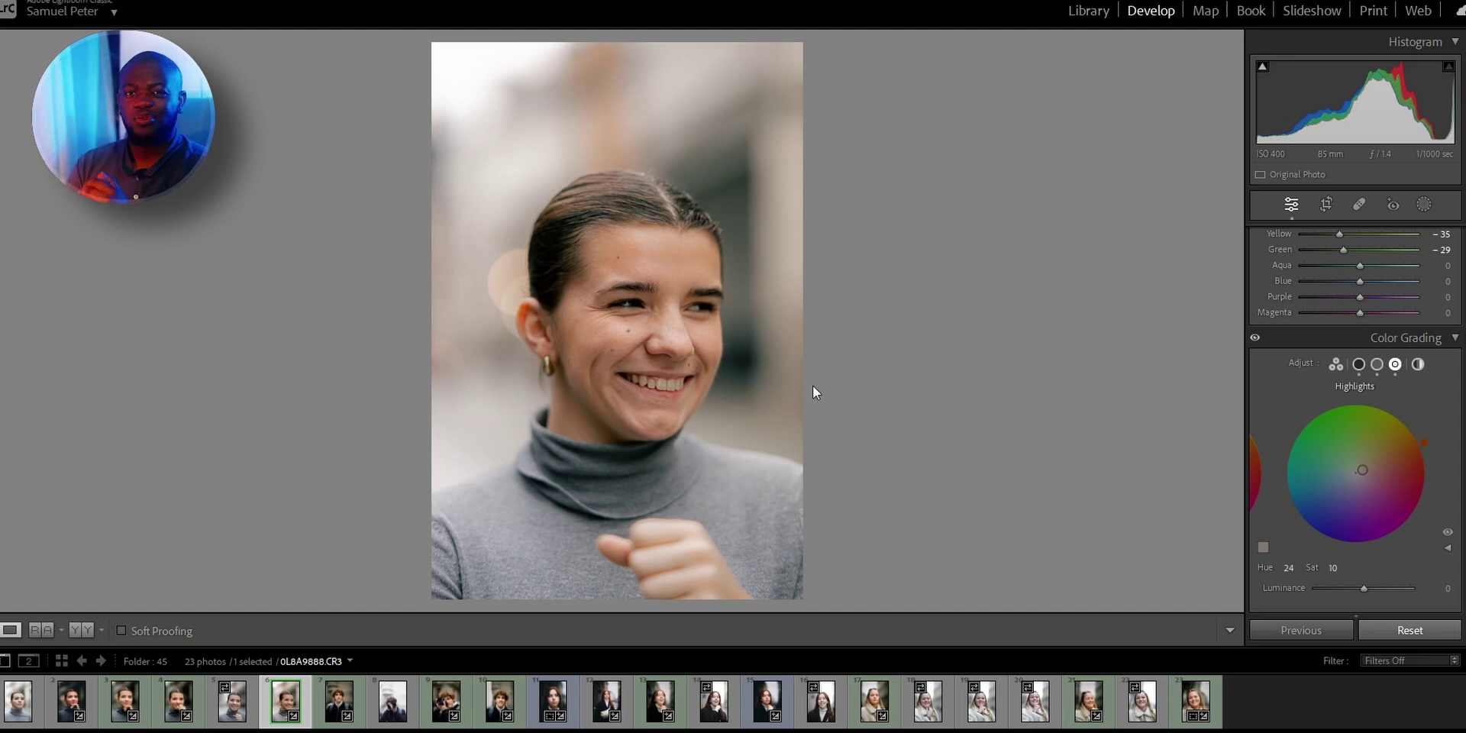
pyautogui.scroll(-5, 1385, 301)
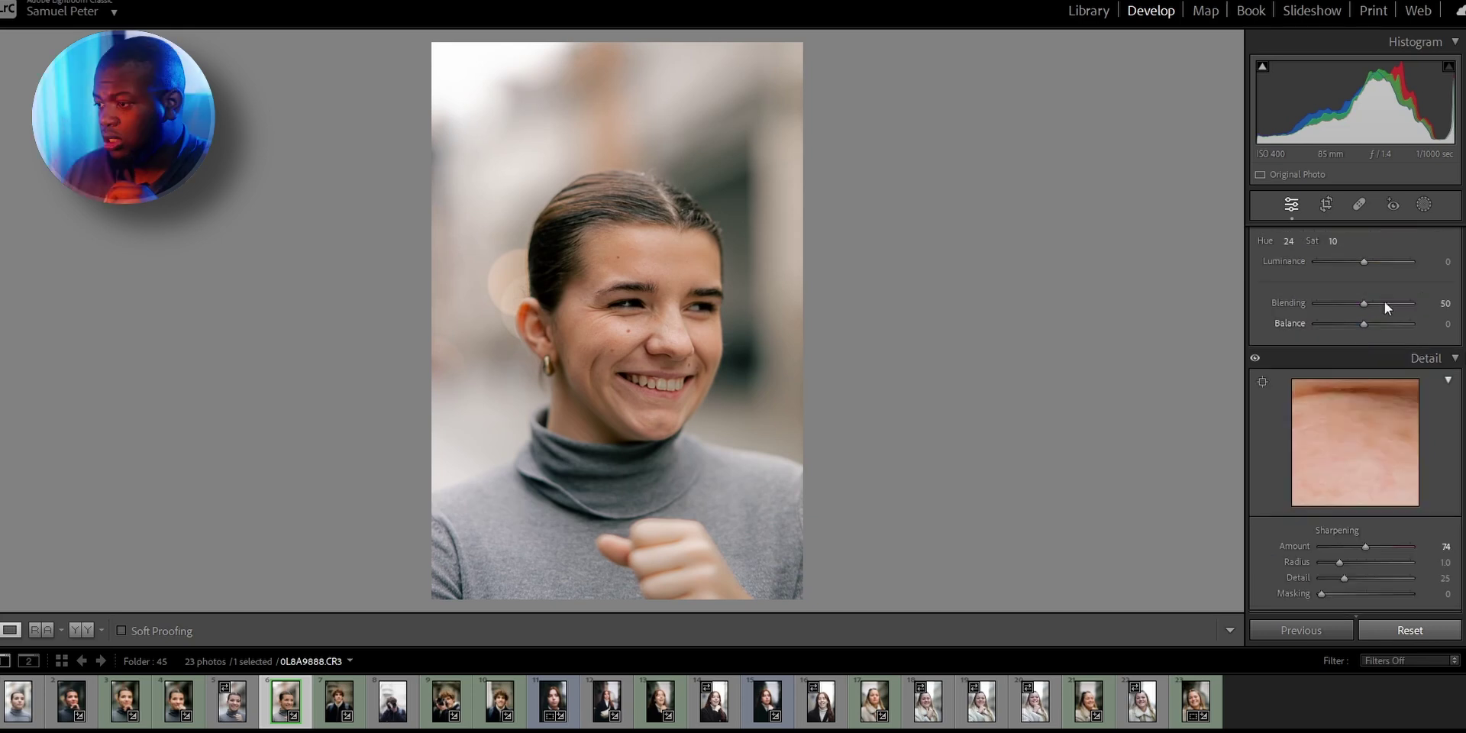
# Set the manual noise reduction Luminance to 70.
pyautogui.scroll(2, 1393, 305)
pyautogui.scroll(-5, 1367, 356)
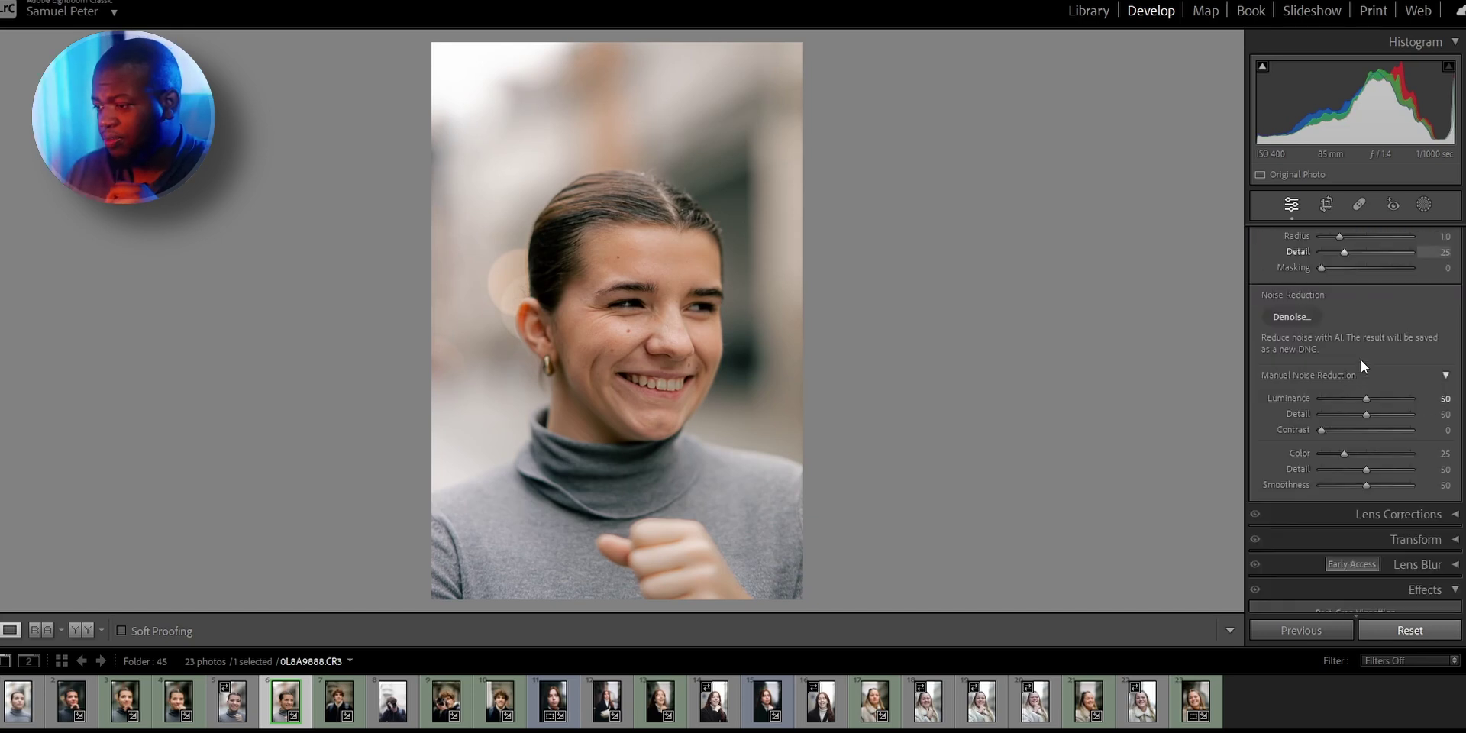
pyautogui.click(1440, 290)
pyautogui.write('70')
pyautogui.press('Return')
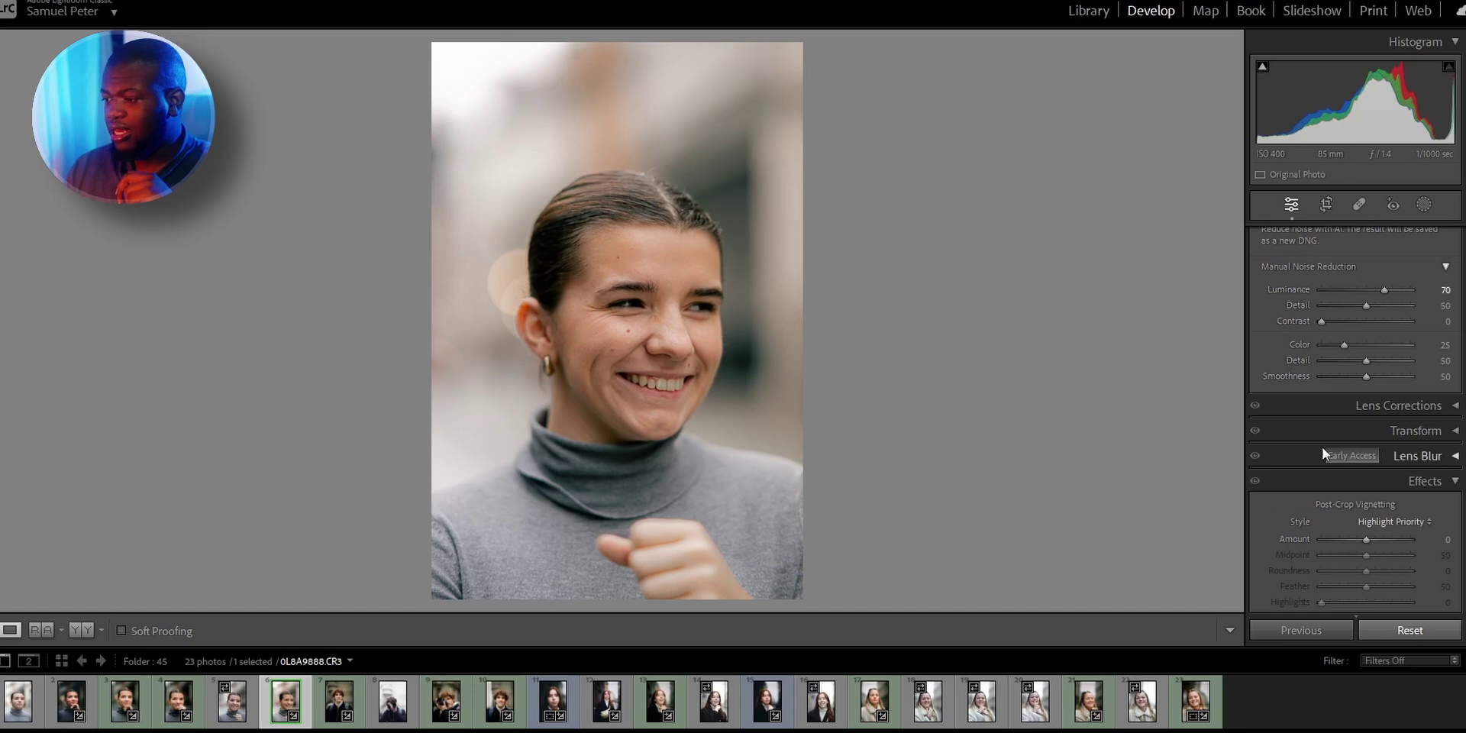
# Set the post-crop vignetting Amount to -5, and undo a trial of a stronger -32 vignette.
pyautogui.scroll(-3, 1373, 494)
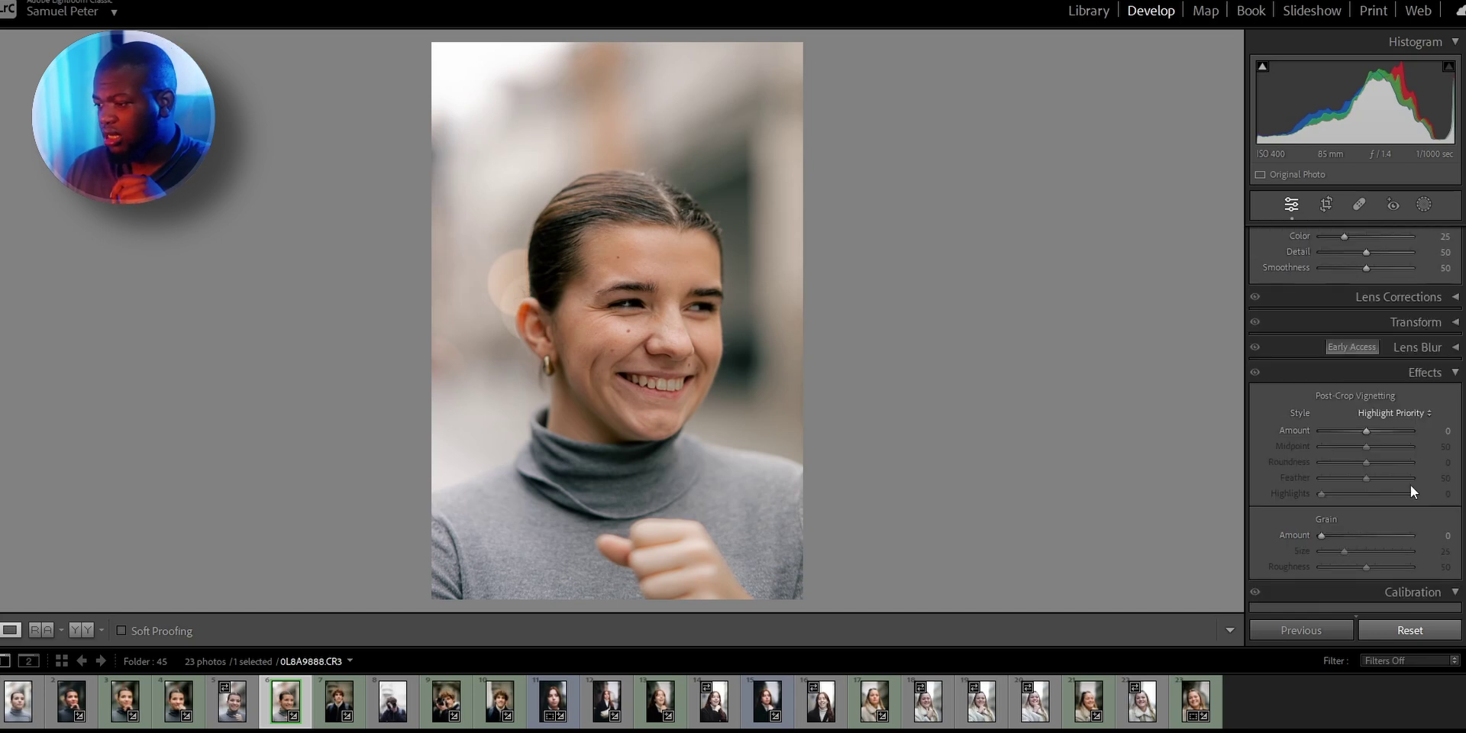
pyautogui.click(1446, 430)
pyautogui.write('-5')
pyautogui.press('Return')
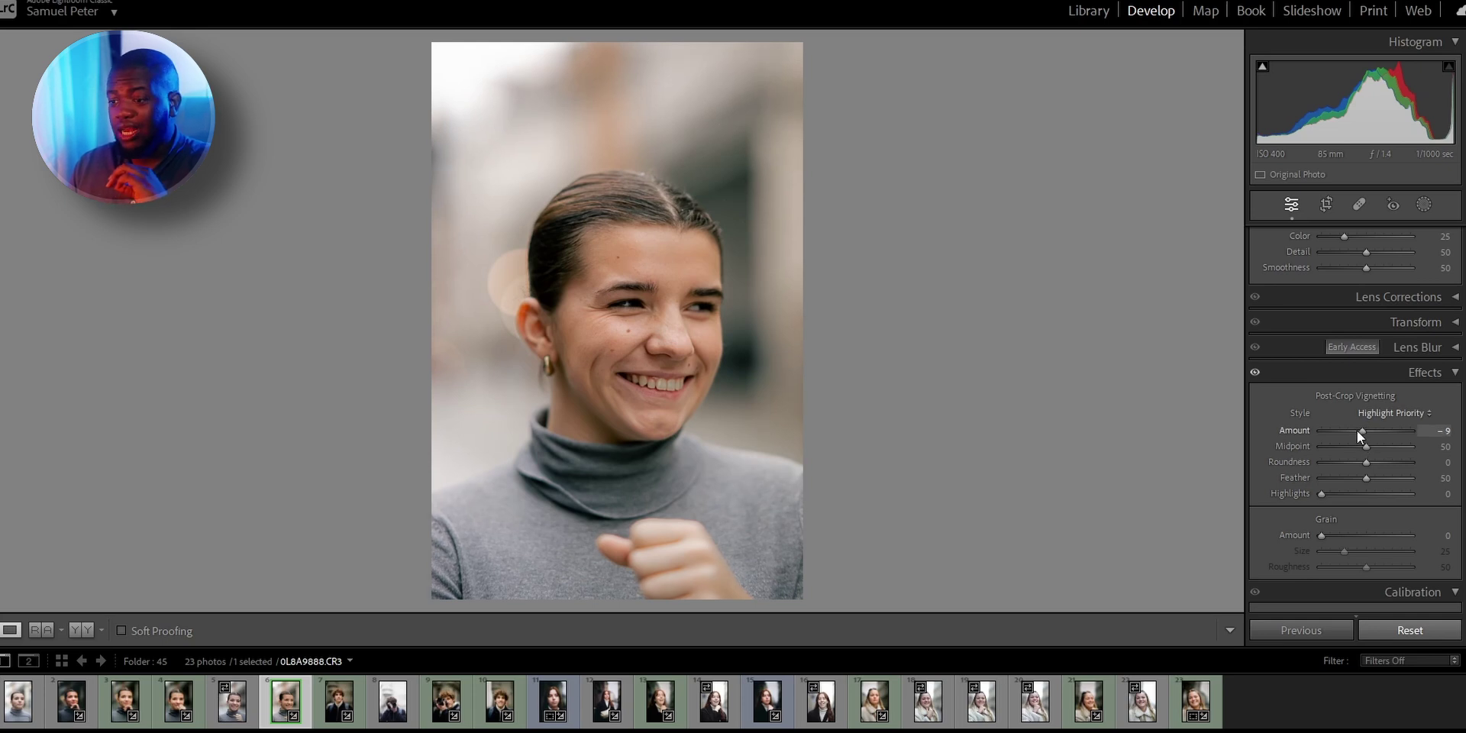
pyautogui.moveTo(1358, 431); pyautogui.dragTo(1349, 434)
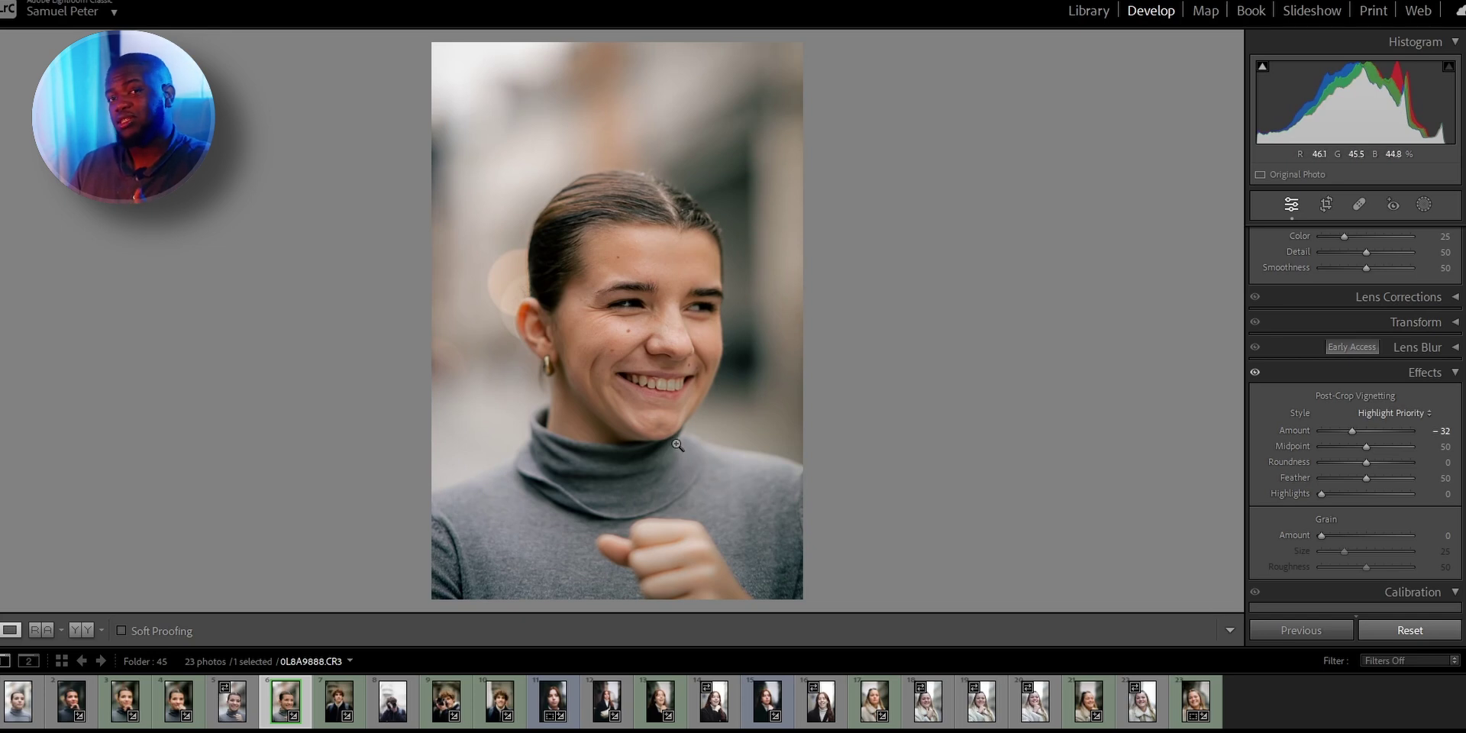
pyautogui.hotkey('ctrl', 'z')
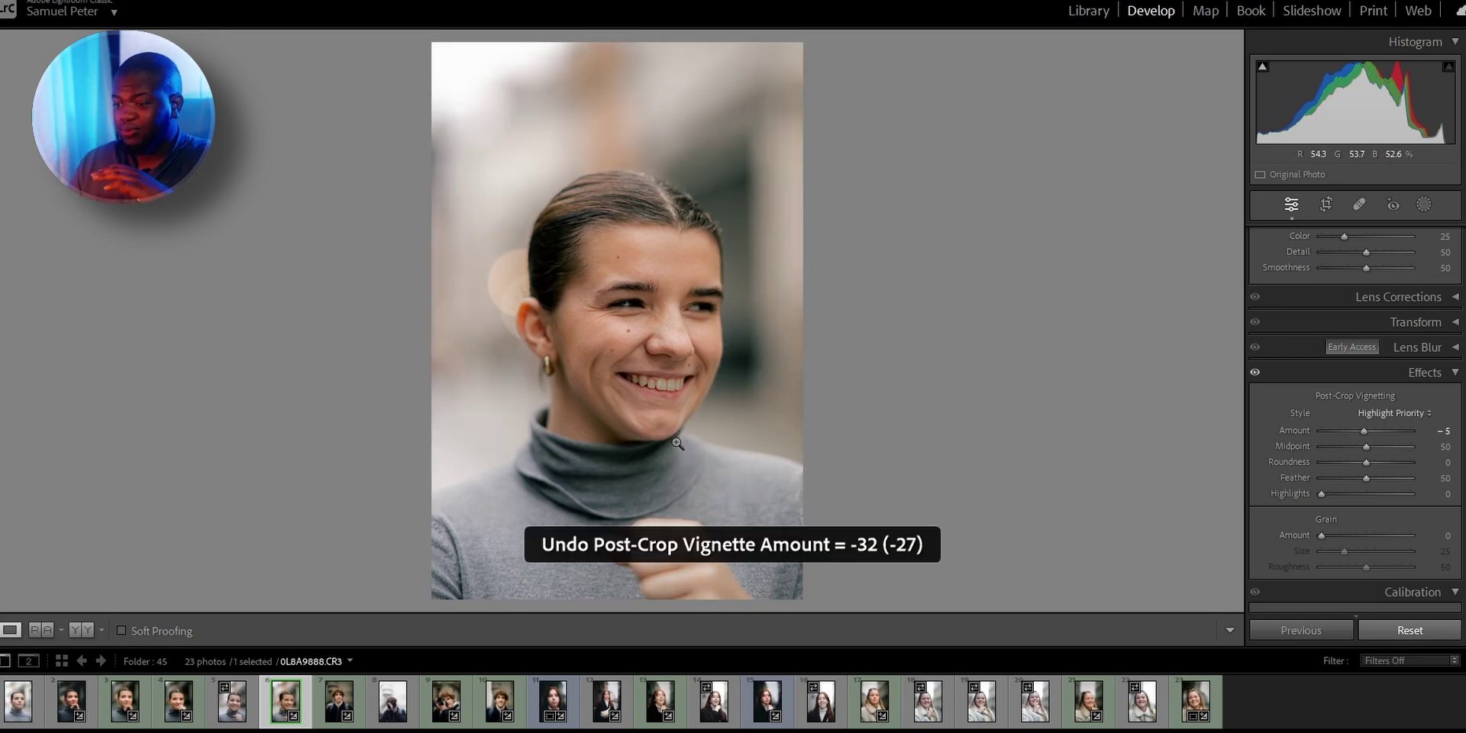
# Calibrate the colors with a Shadows Tint of +30 and a Blue Primary Hue of -20.
pyautogui.scroll(-3, 1309, 496)
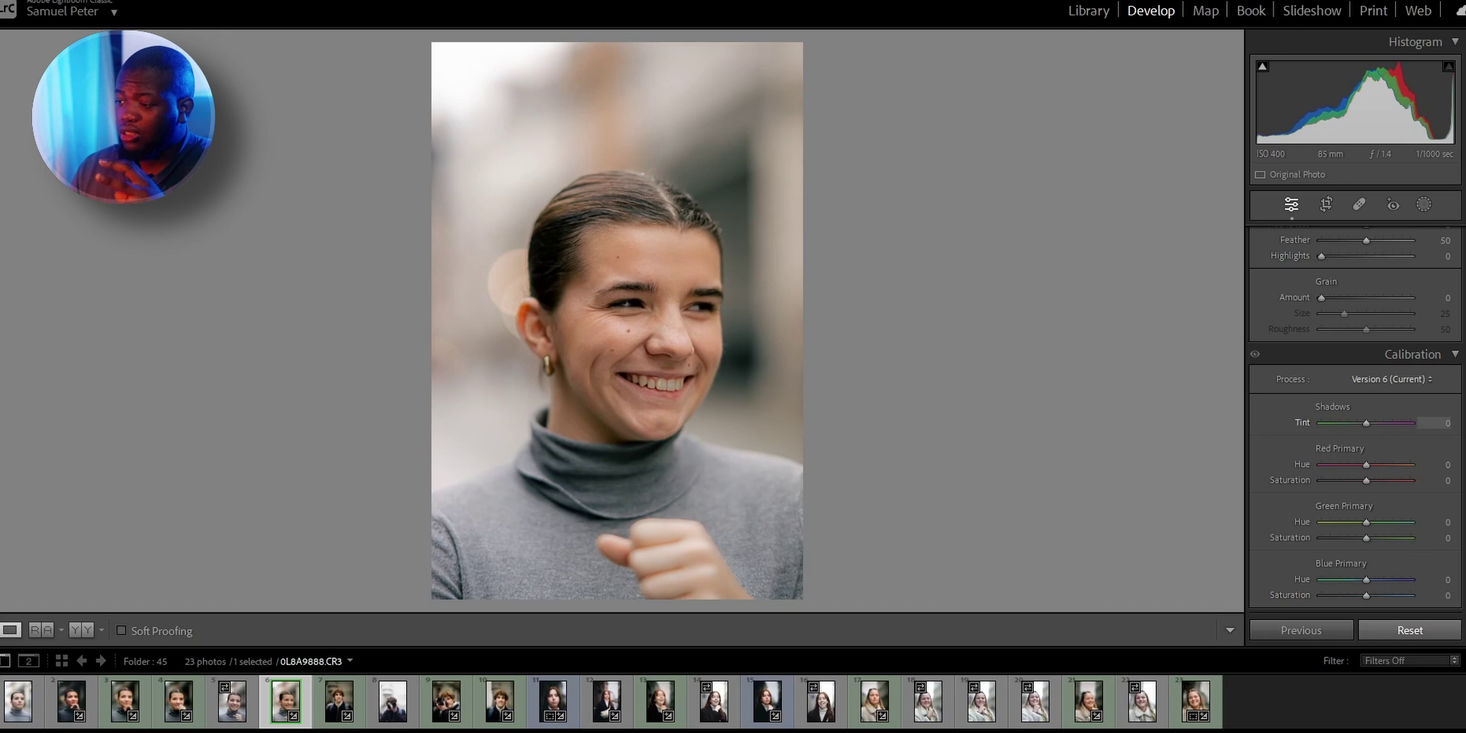
pyautogui.click(1442, 422)
pyautogui.write('30')
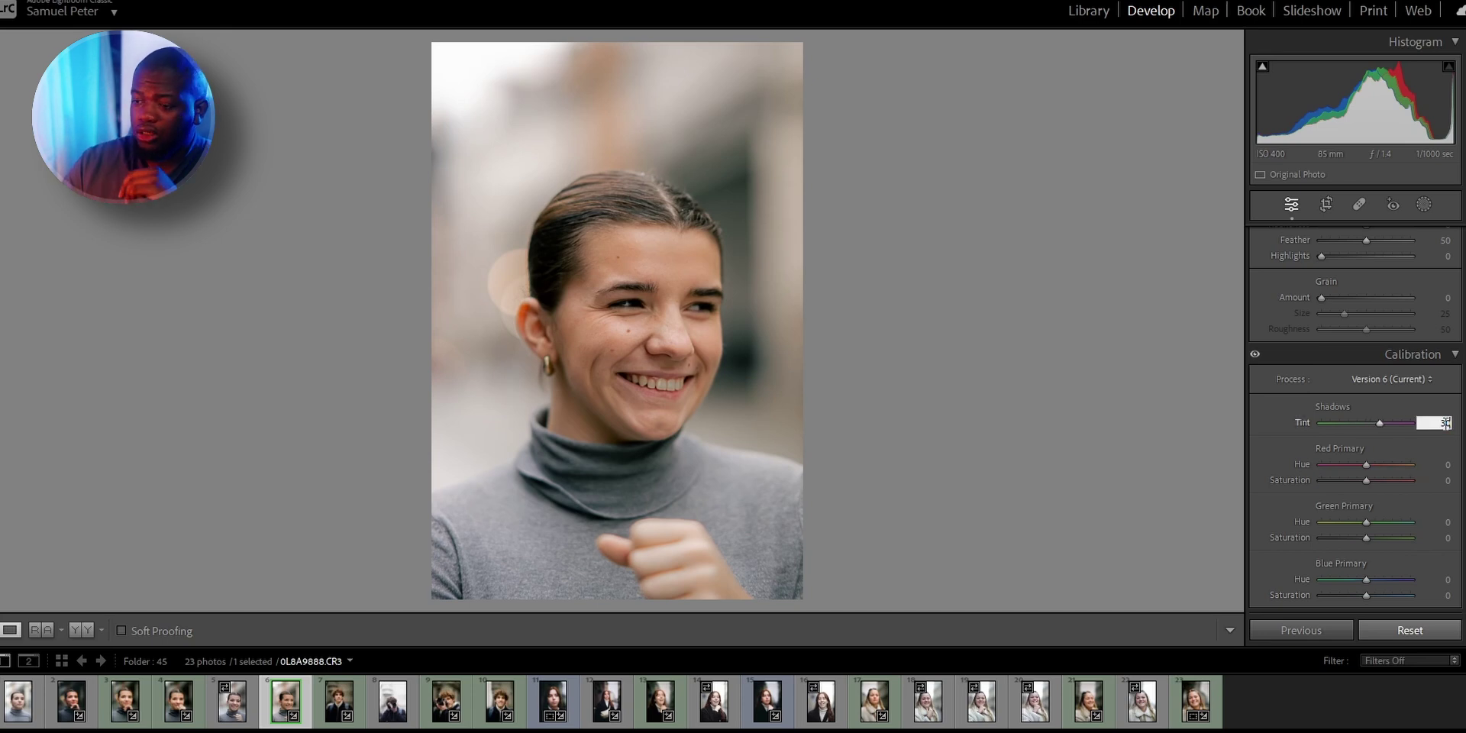
pyautogui.press('Return')
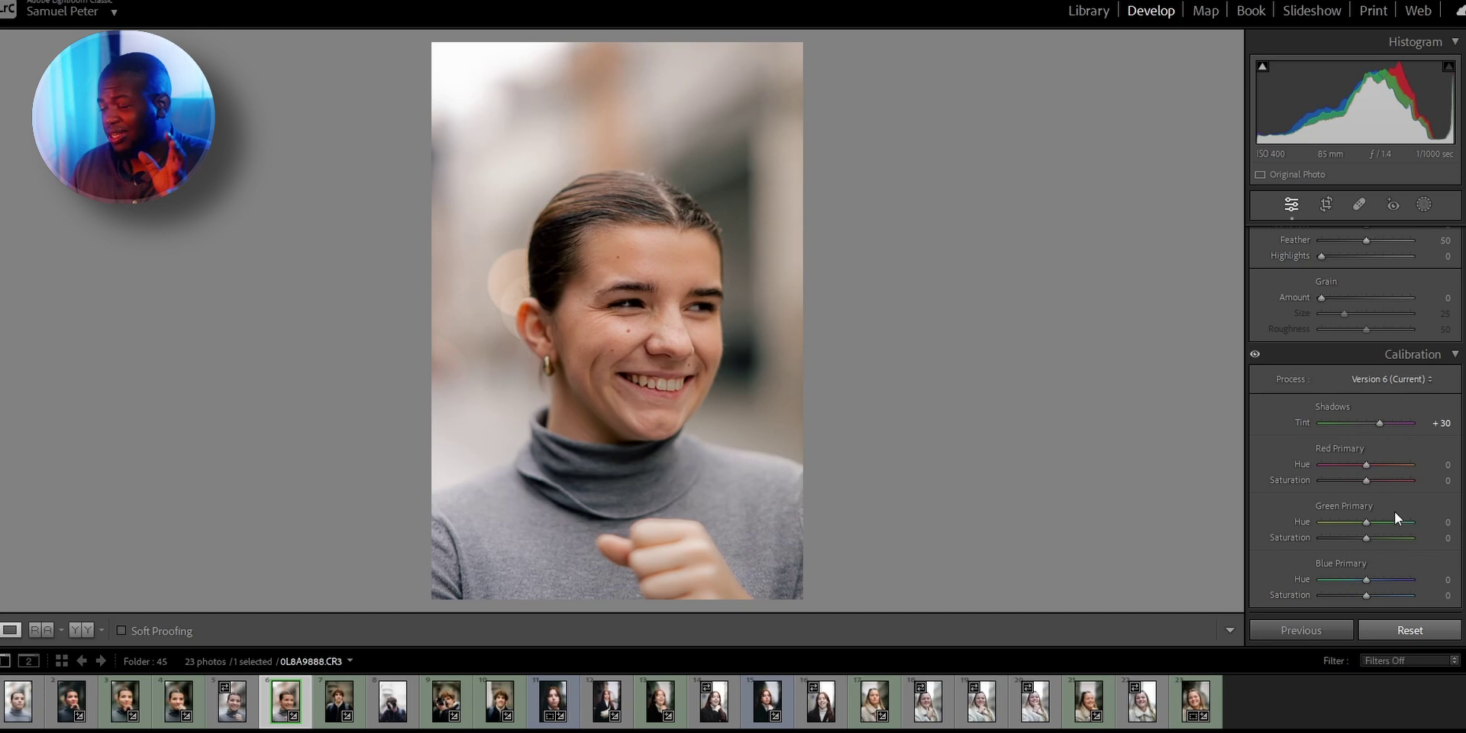
pyautogui.click(1446, 579)
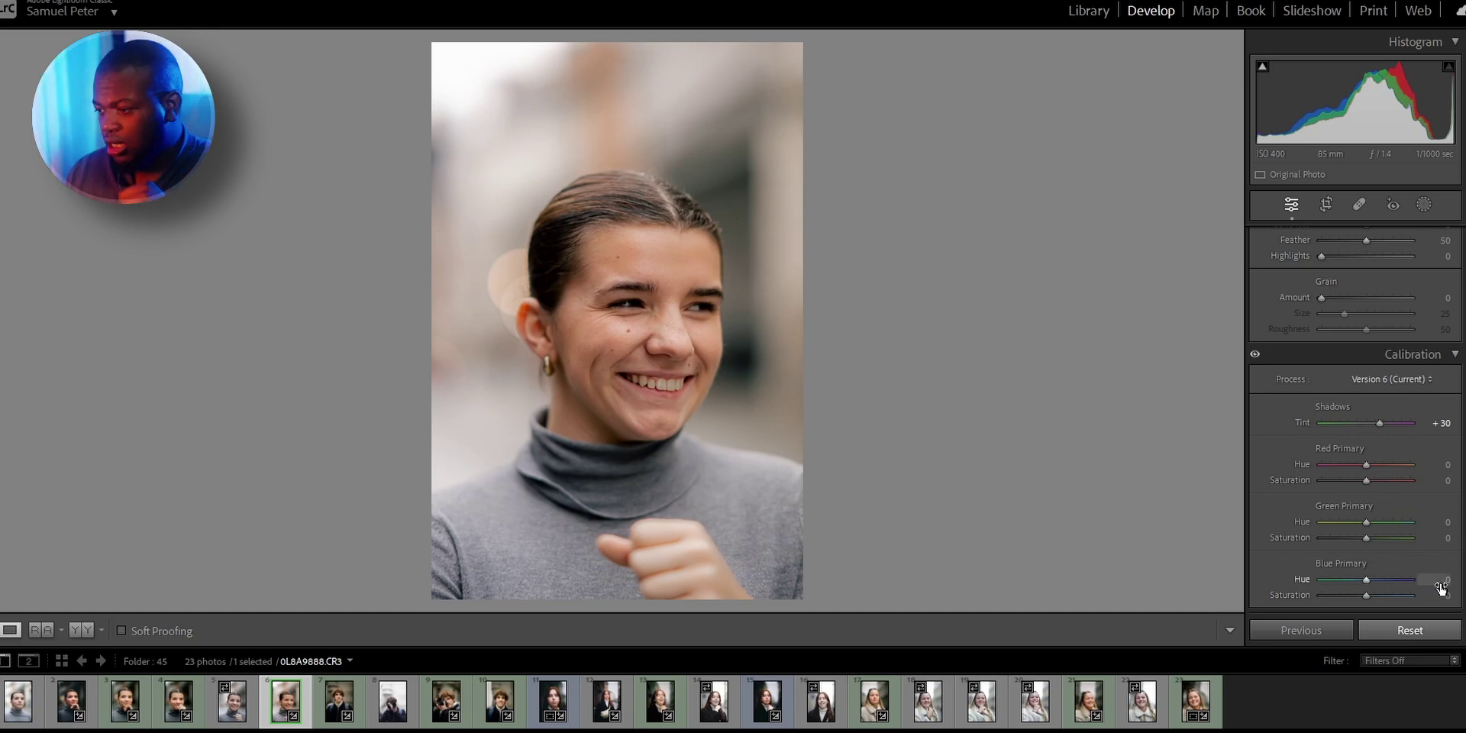
pyautogui.write('-20')
pyautogui.press('Return')
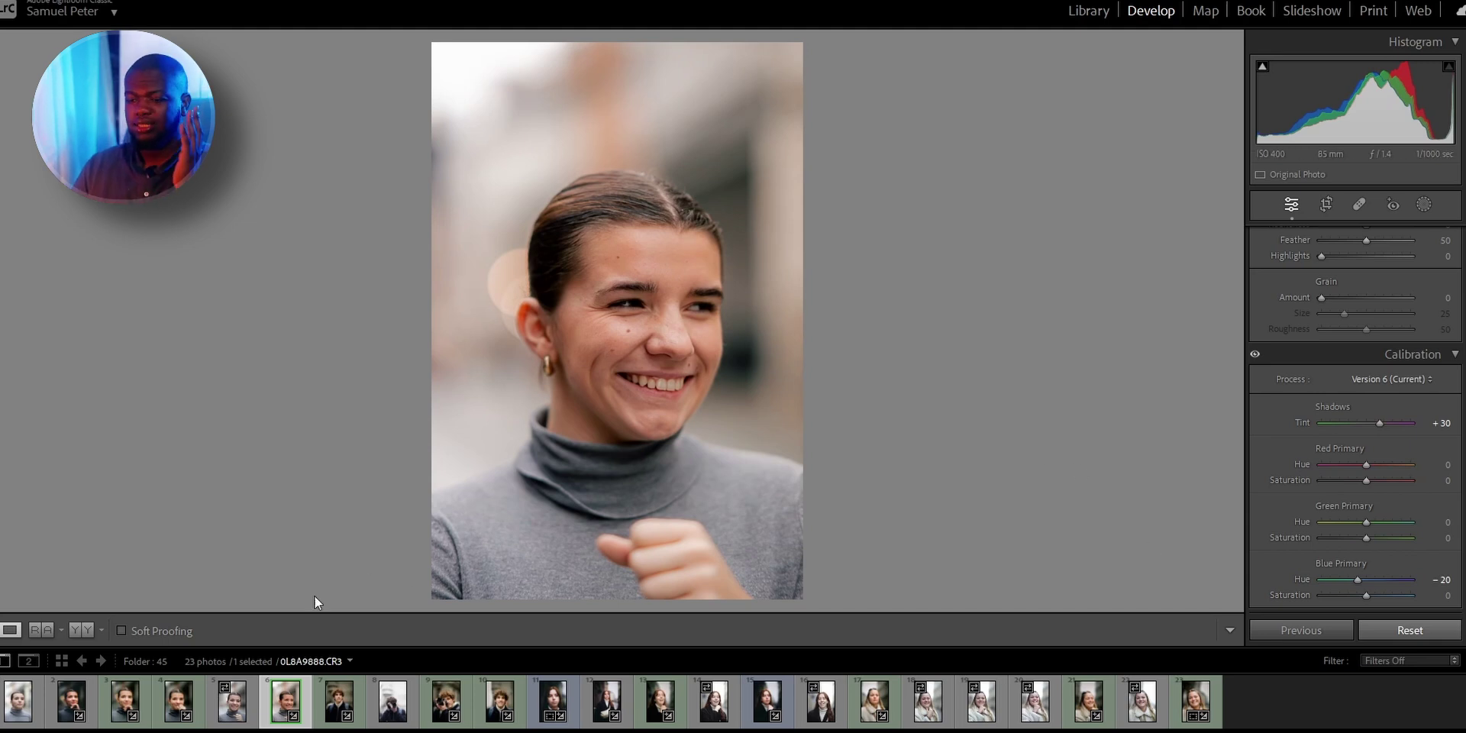
# Compare the portrait before and after side by side, examining the face up close and the whole photo.
pyautogui.click(82, 630)
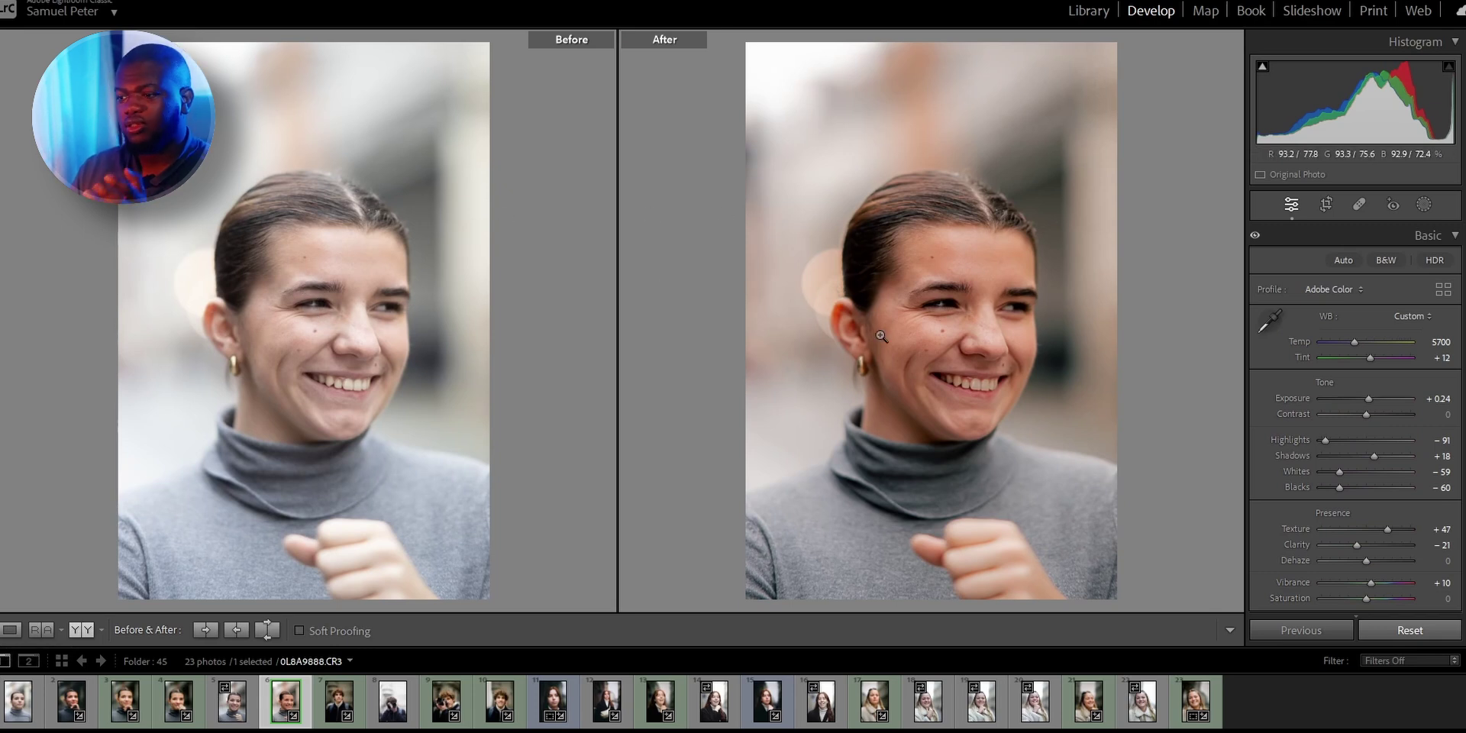
pyautogui.click(989, 312)
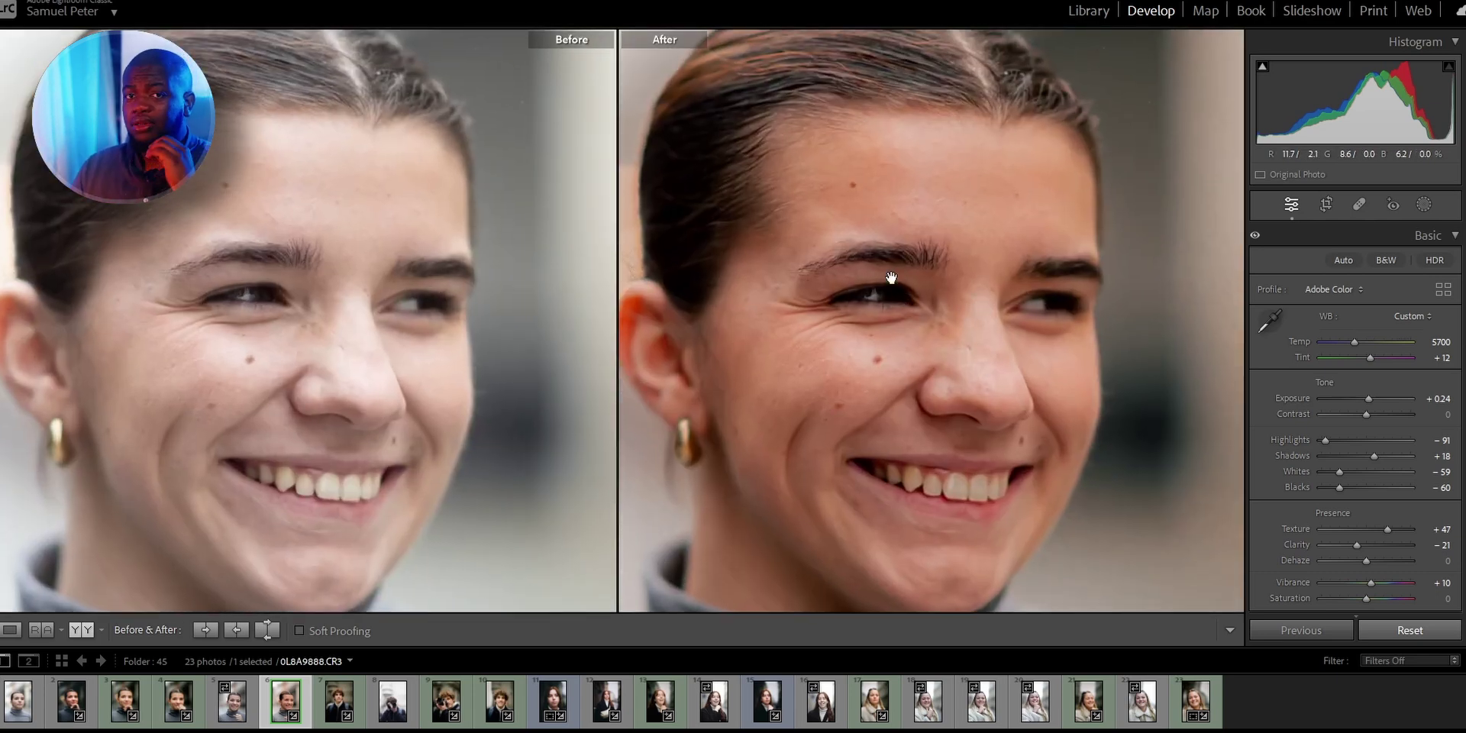
pyautogui.moveTo(891, 276); pyautogui.dragTo(889, 265)
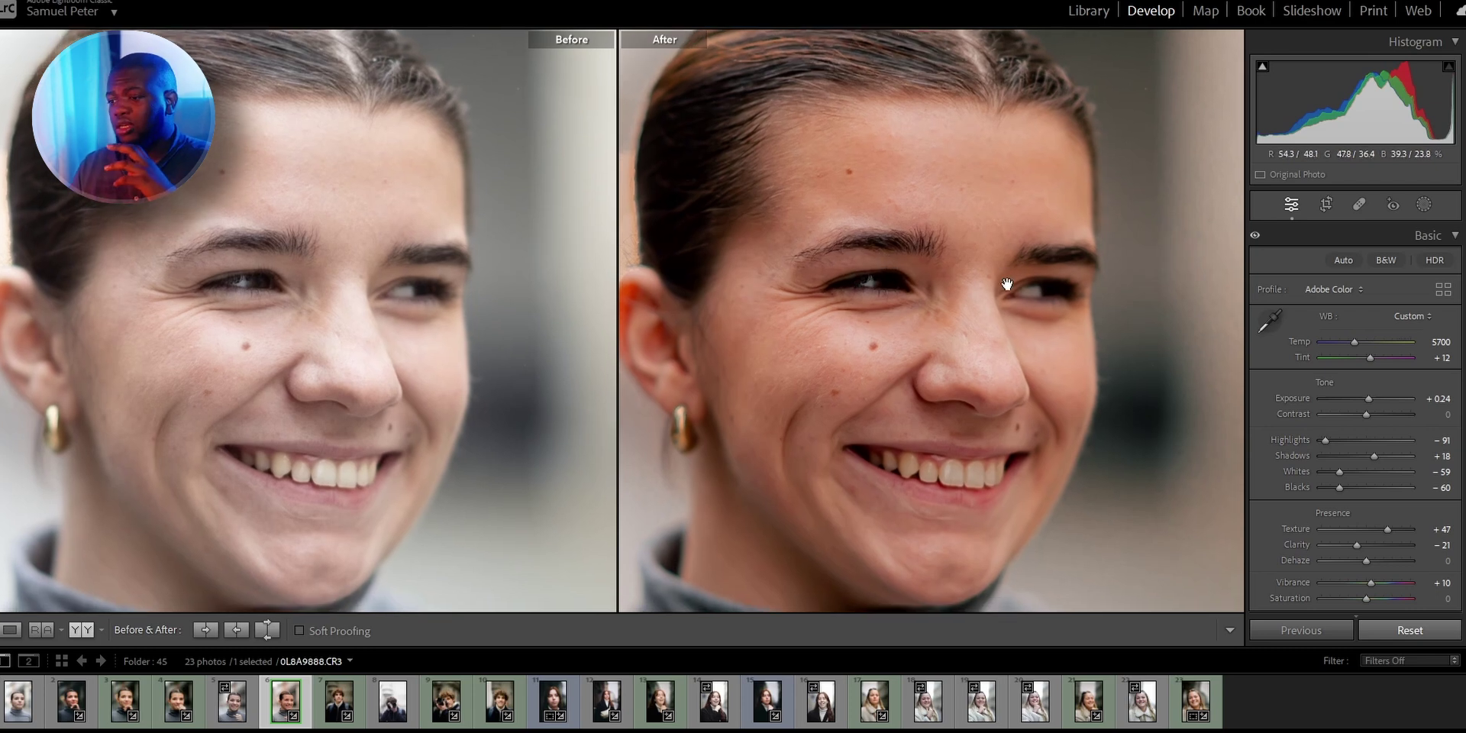
pyautogui.click(961, 474)
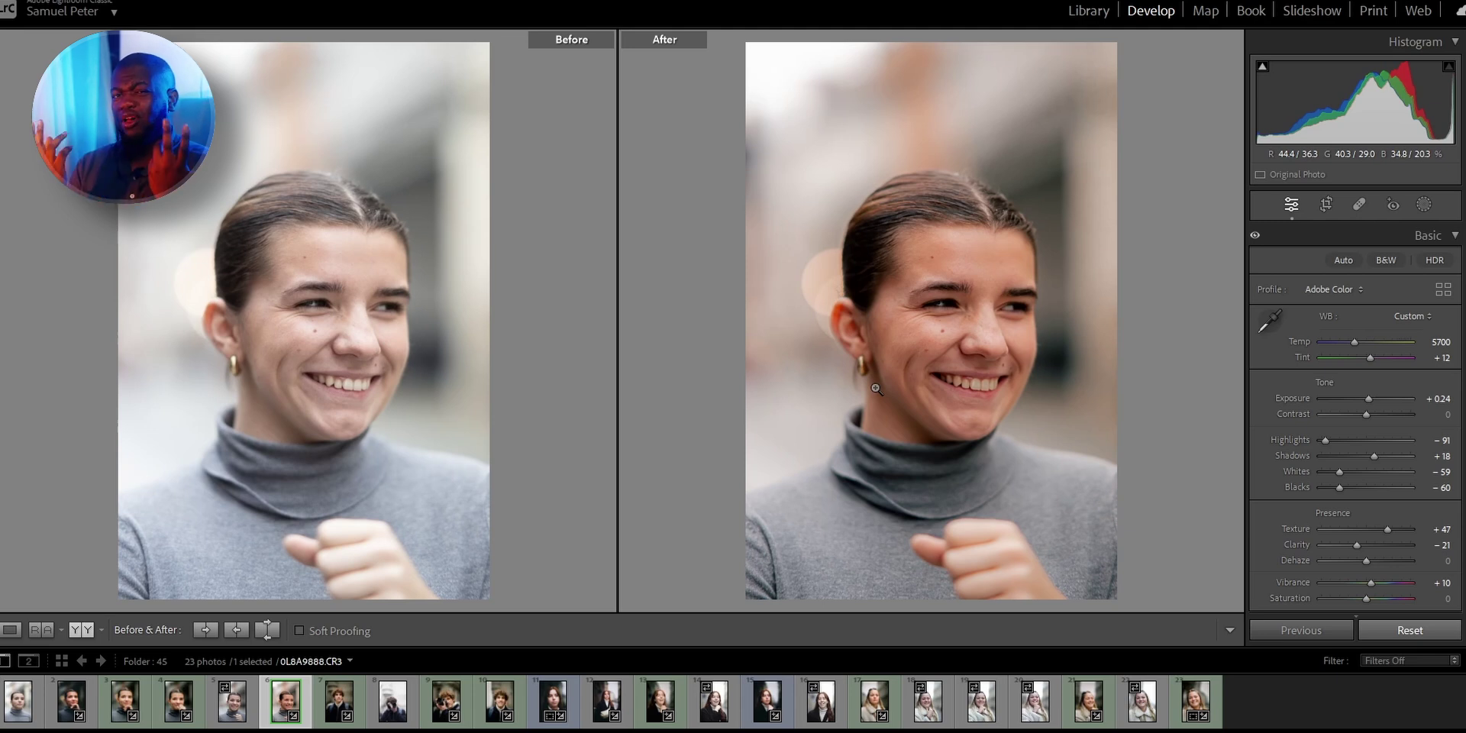
# Crop the portrait slightly tighter with a custom aspect, trimming background above the head and along the photo's left edge.
pyautogui.press('r')
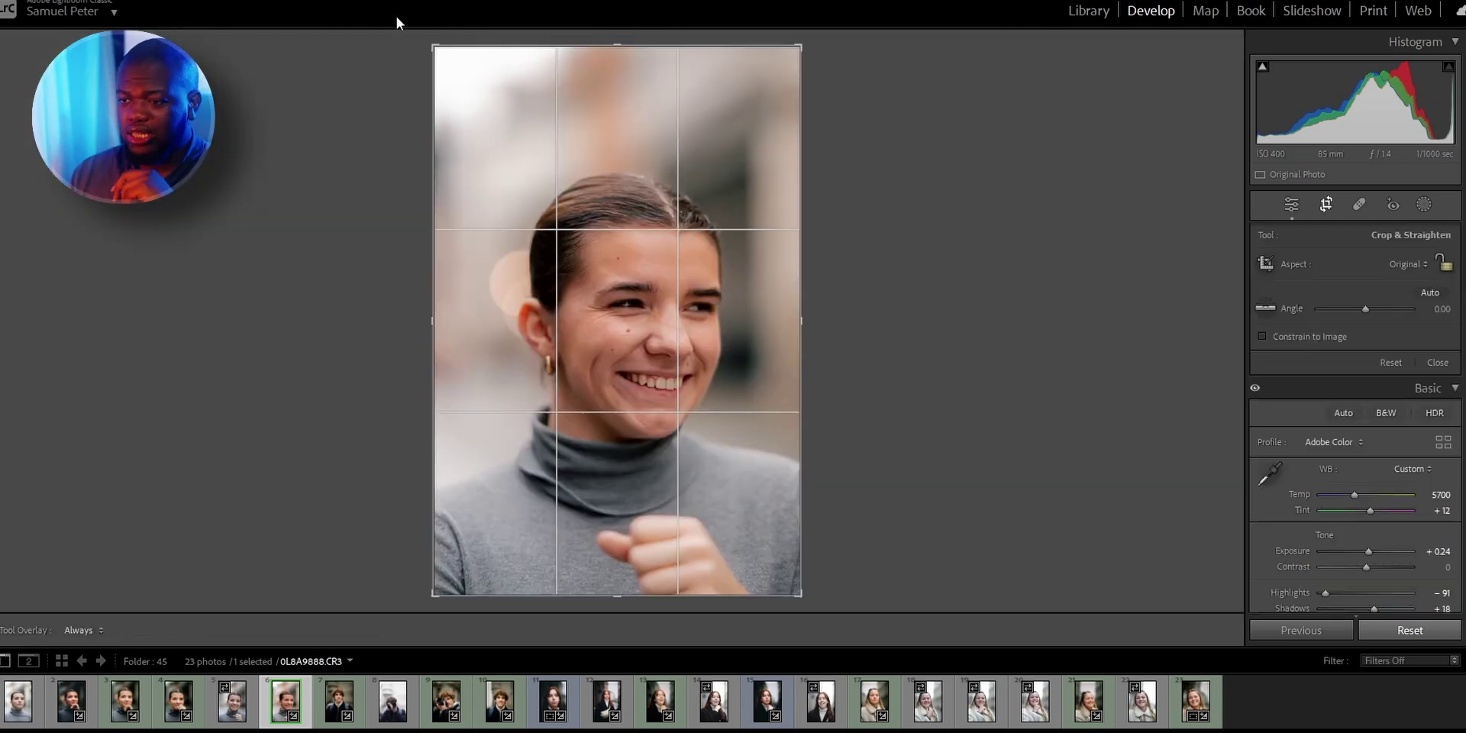
pyautogui.moveTo(435, 47); pyautogui.dragTo(446, 76)
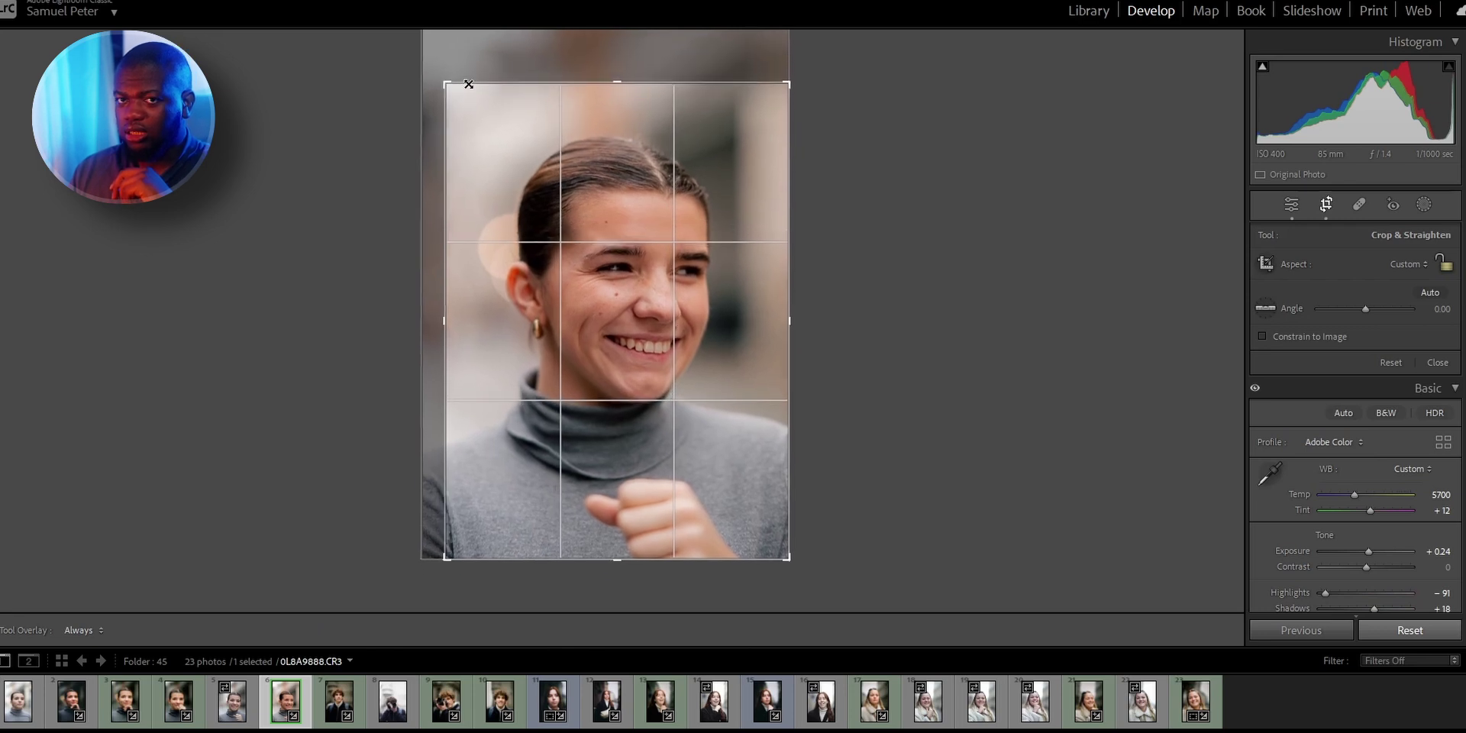
pyautogui.click(1293, 206)
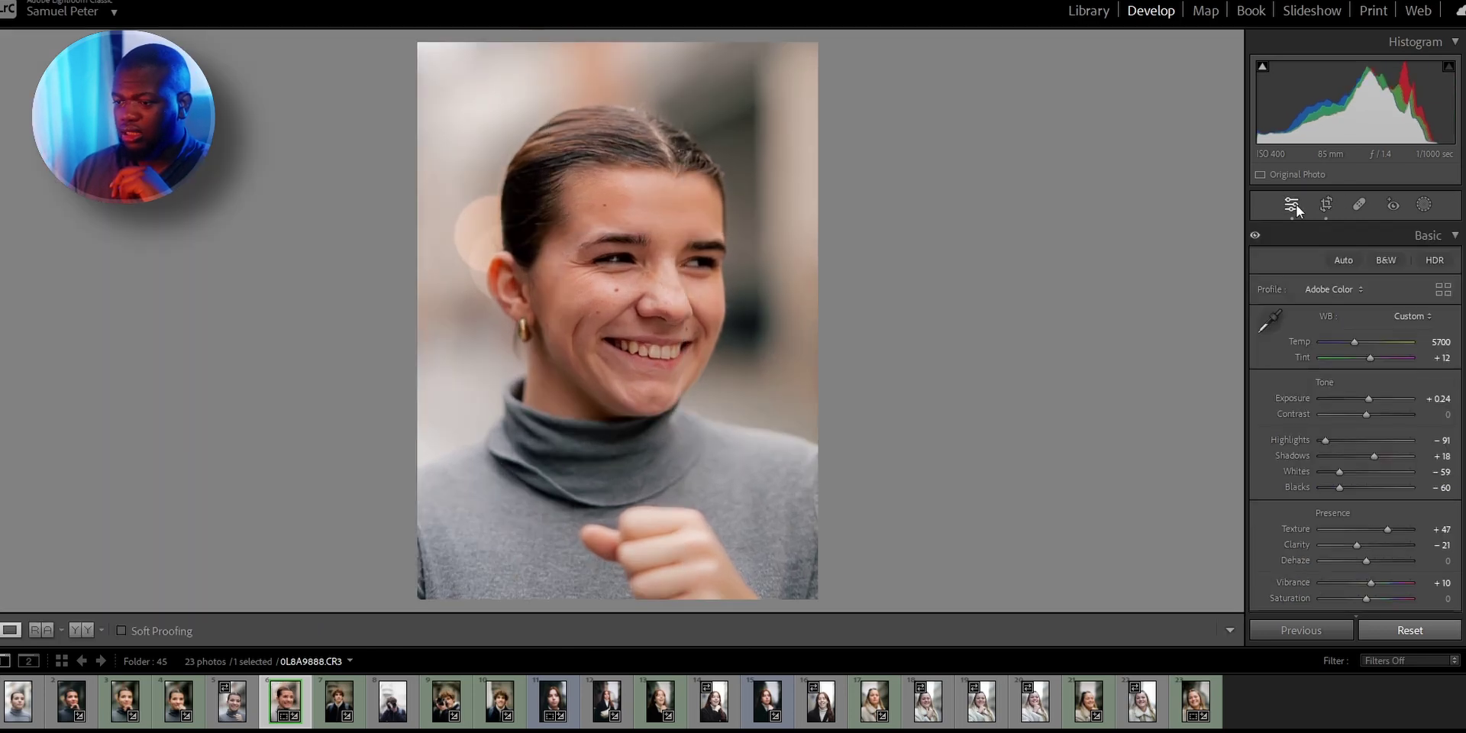
# Create one combined people mask covering the woman's Teeth, Iris and Pupil, and Eye Sclera.
pyautogui.click(1430, 202)
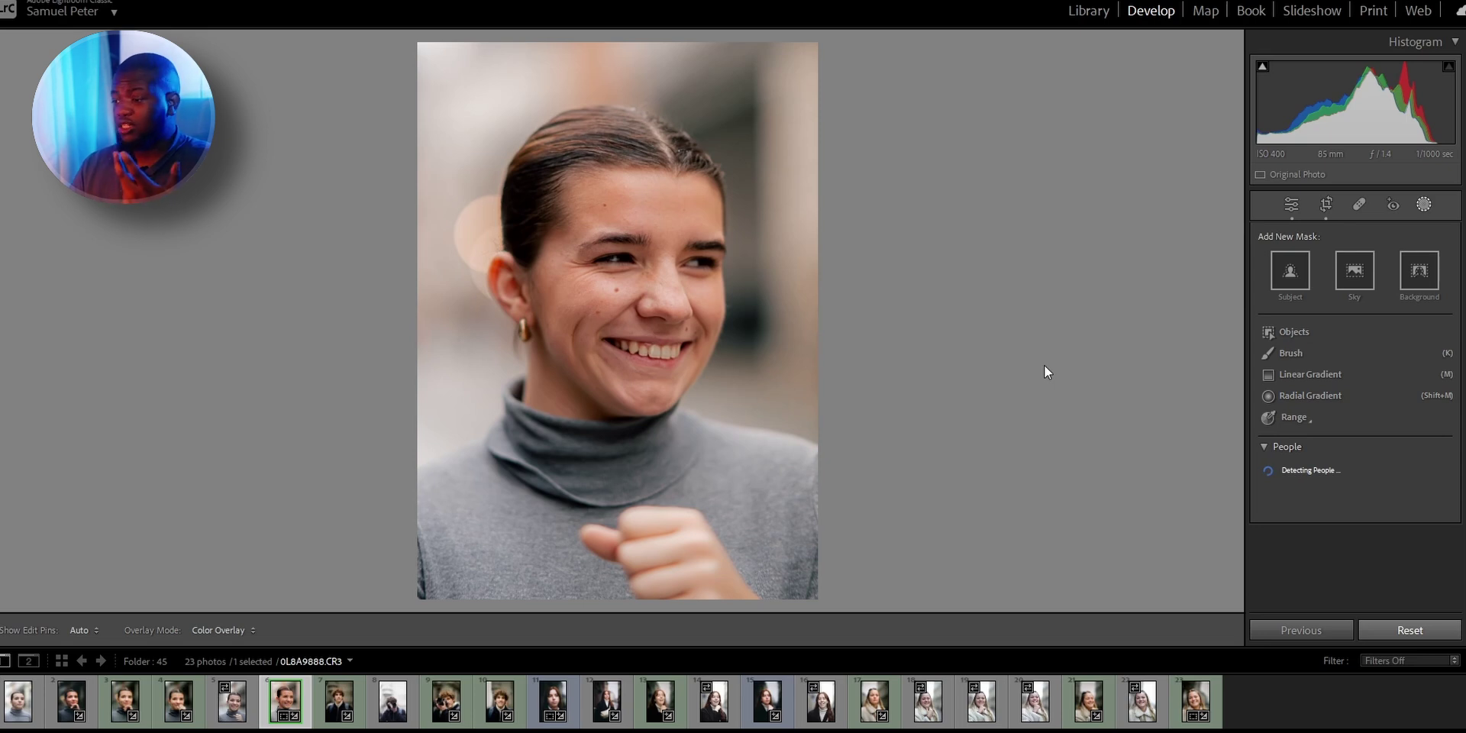
pyautogui.moveTo(1274, 482)
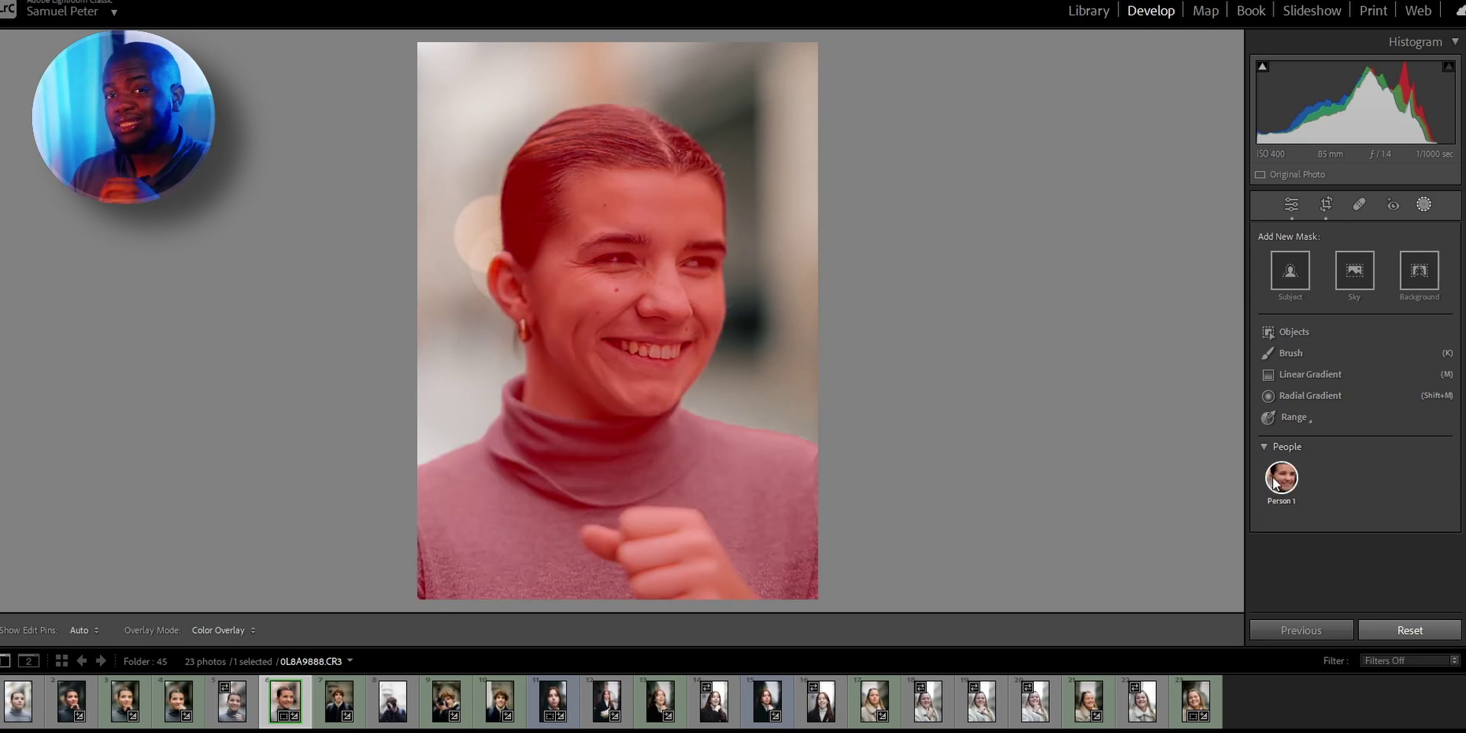
pyautogui.click(1281, 478)
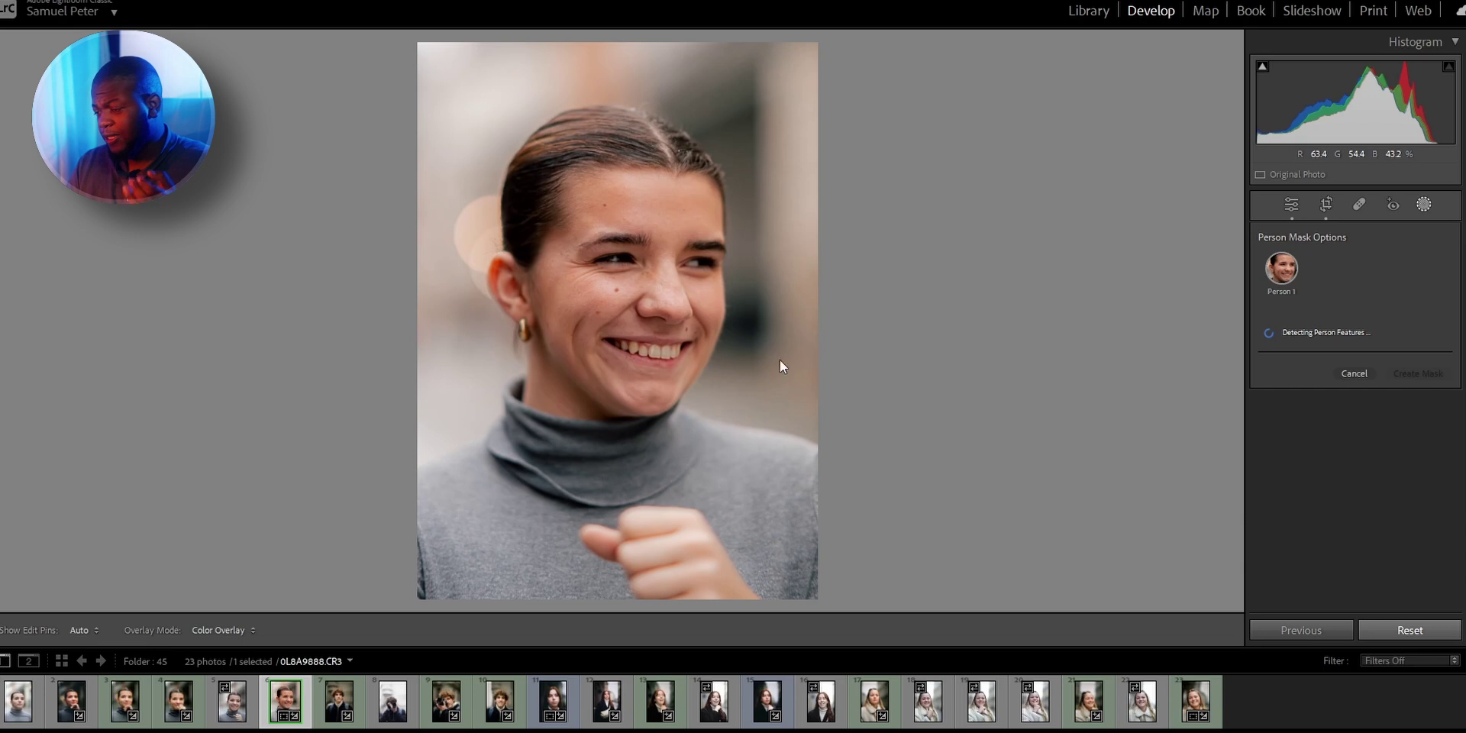
pyautogui.click(1290, 492)
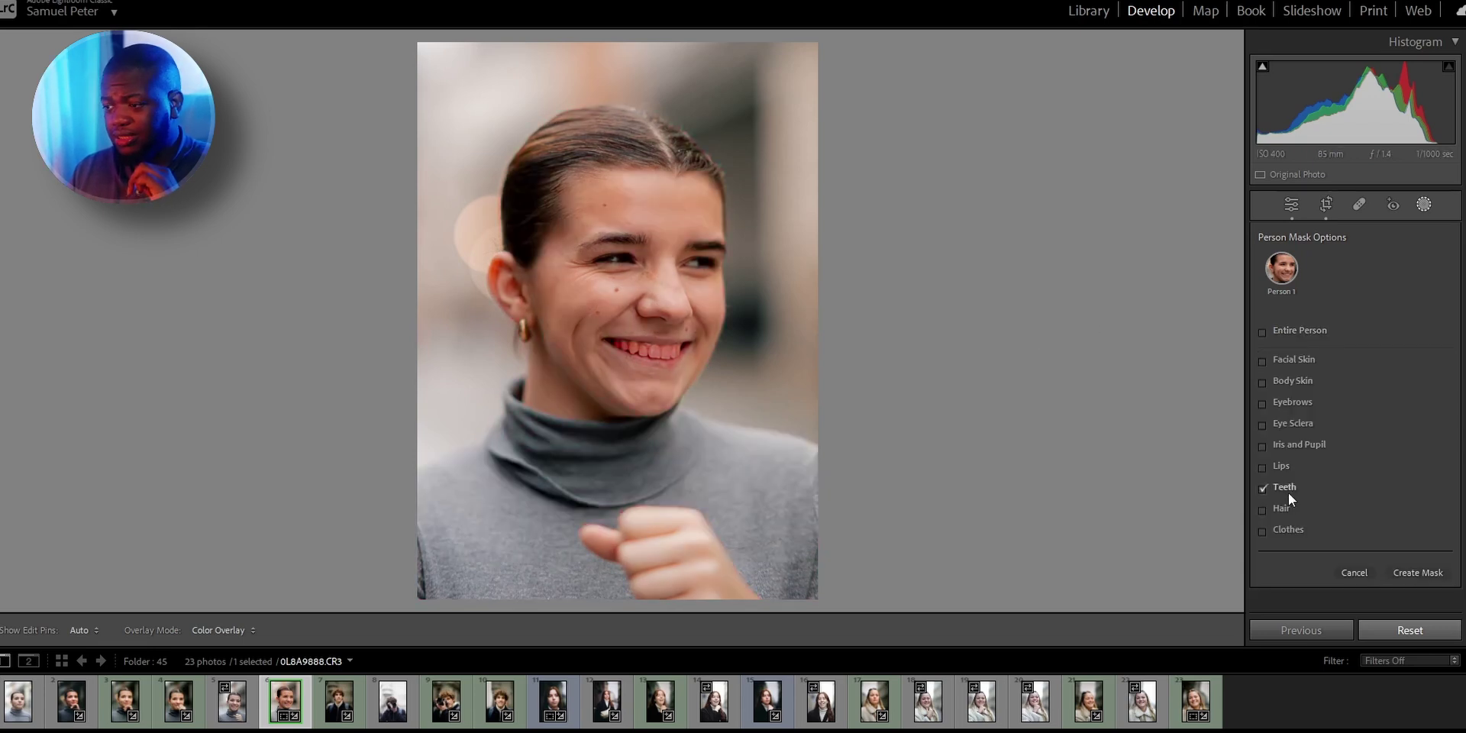
pyautogui.click(1294, 444)
pyautogui.click(1293, 420)
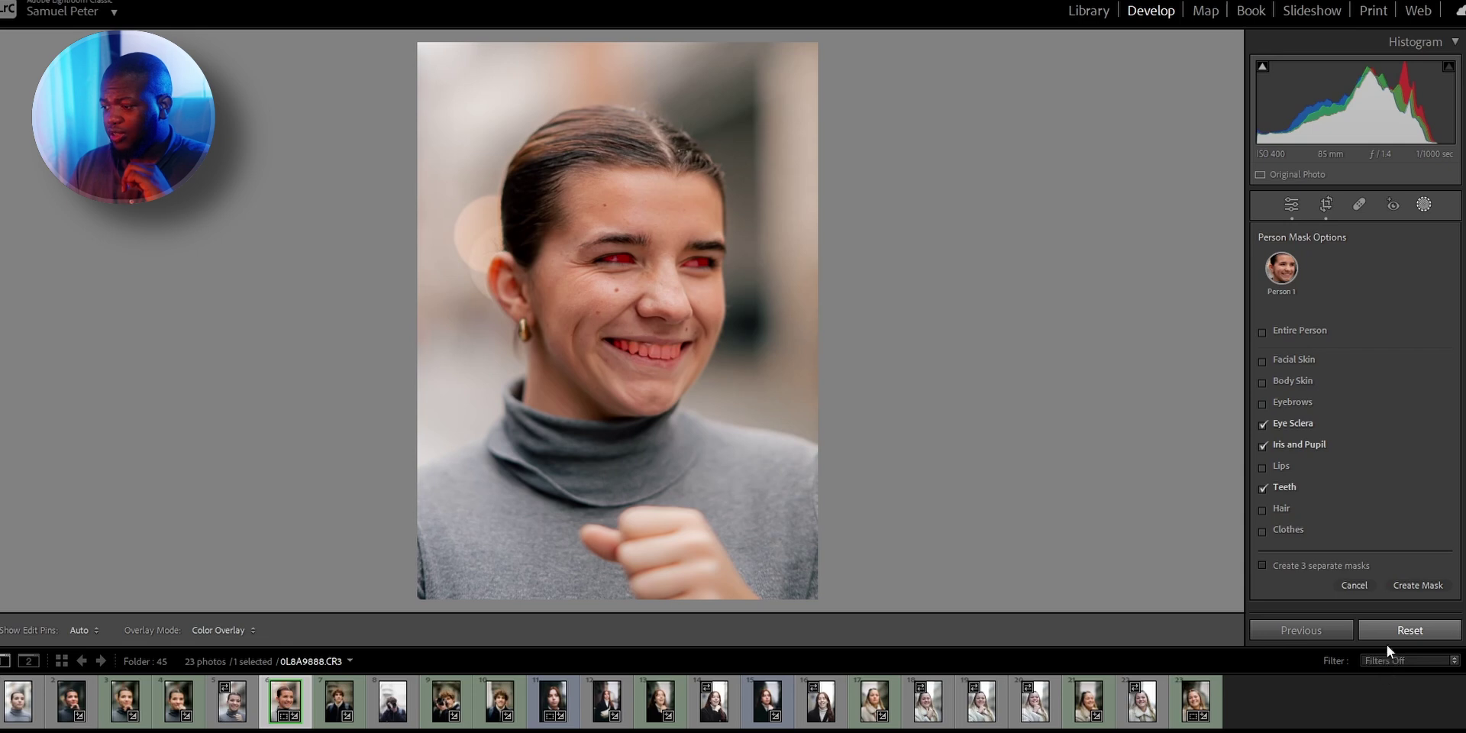
pyautogui.click(1414, 585)
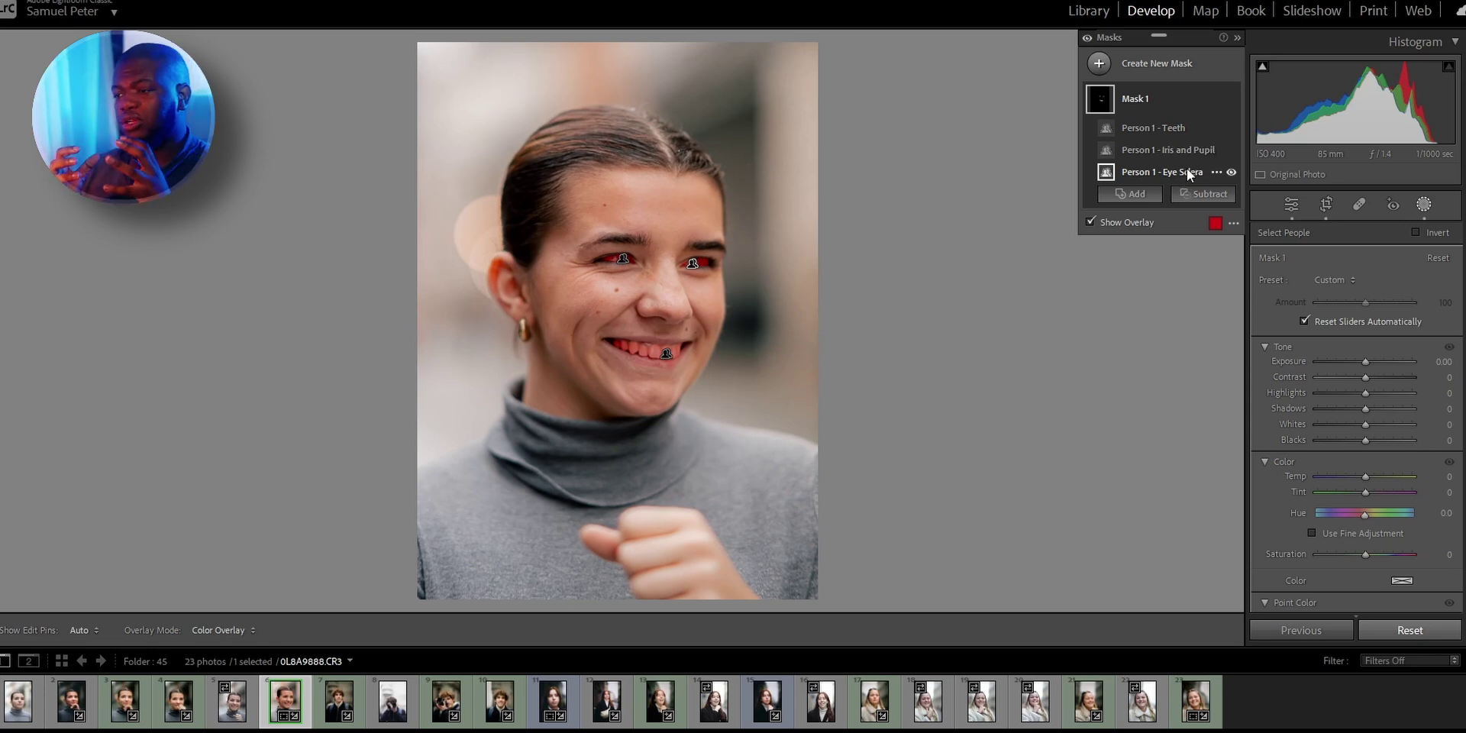
# Move the Teeth component out of the combined mask into a mask of its own and hide the mask overlay.
pyautogui.moveTo(1366, 362)
pyautogui.mouseDown()
pyautogui.moveTo(1381, 362)
pyautogui.moveTo(1339, 363)
pyautogui.mouseUp()
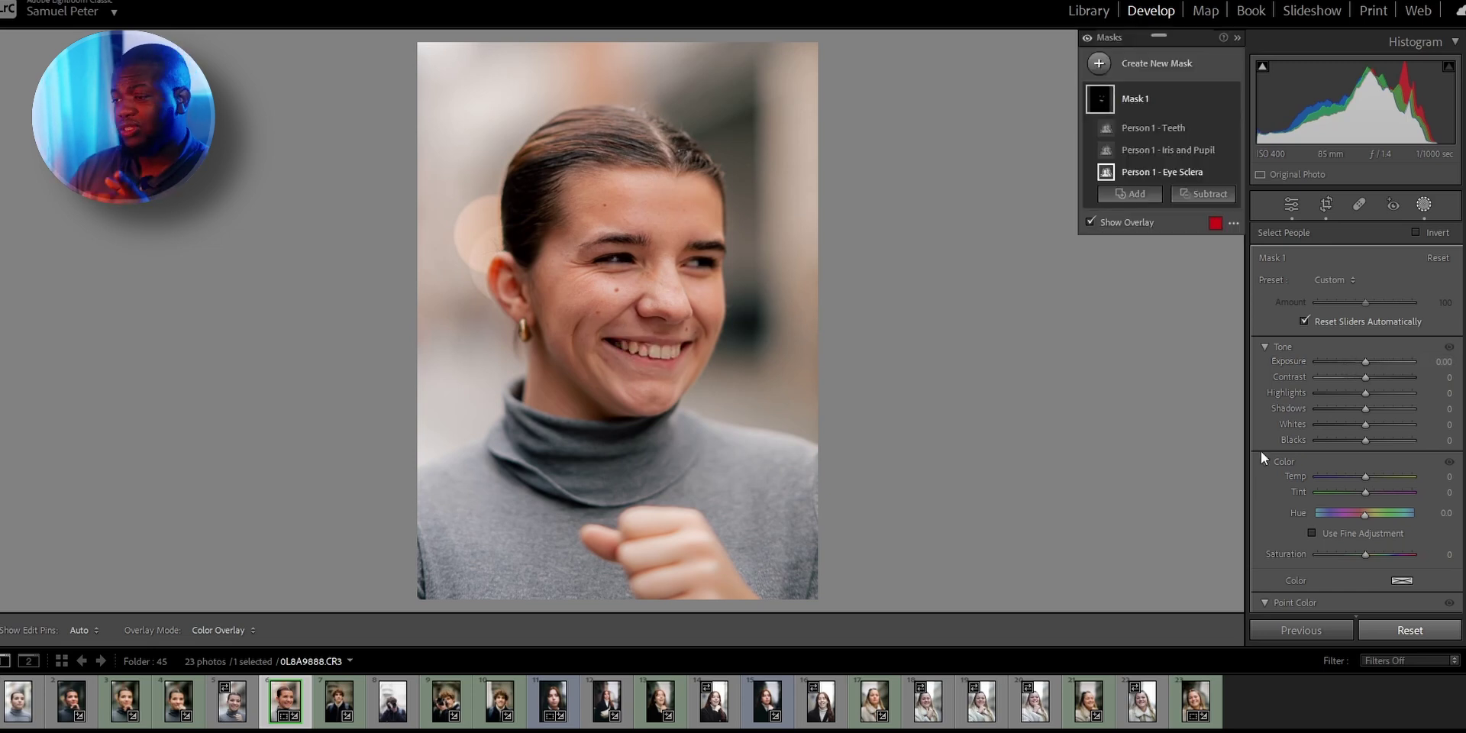
pyautogui.moveTo(1188, 131)
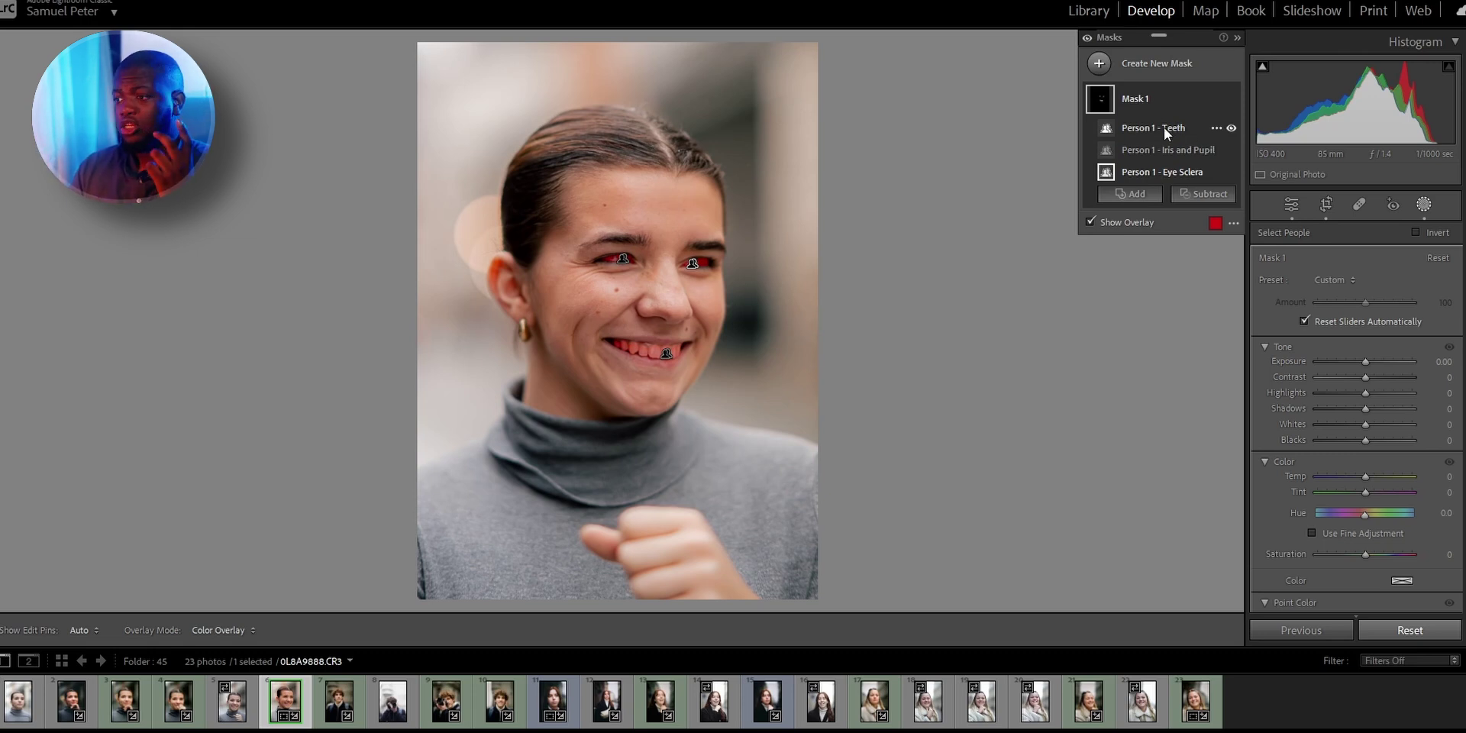
pyautogui.moveTo(1164, 127); pyautogui.dragTo(1175, 69)
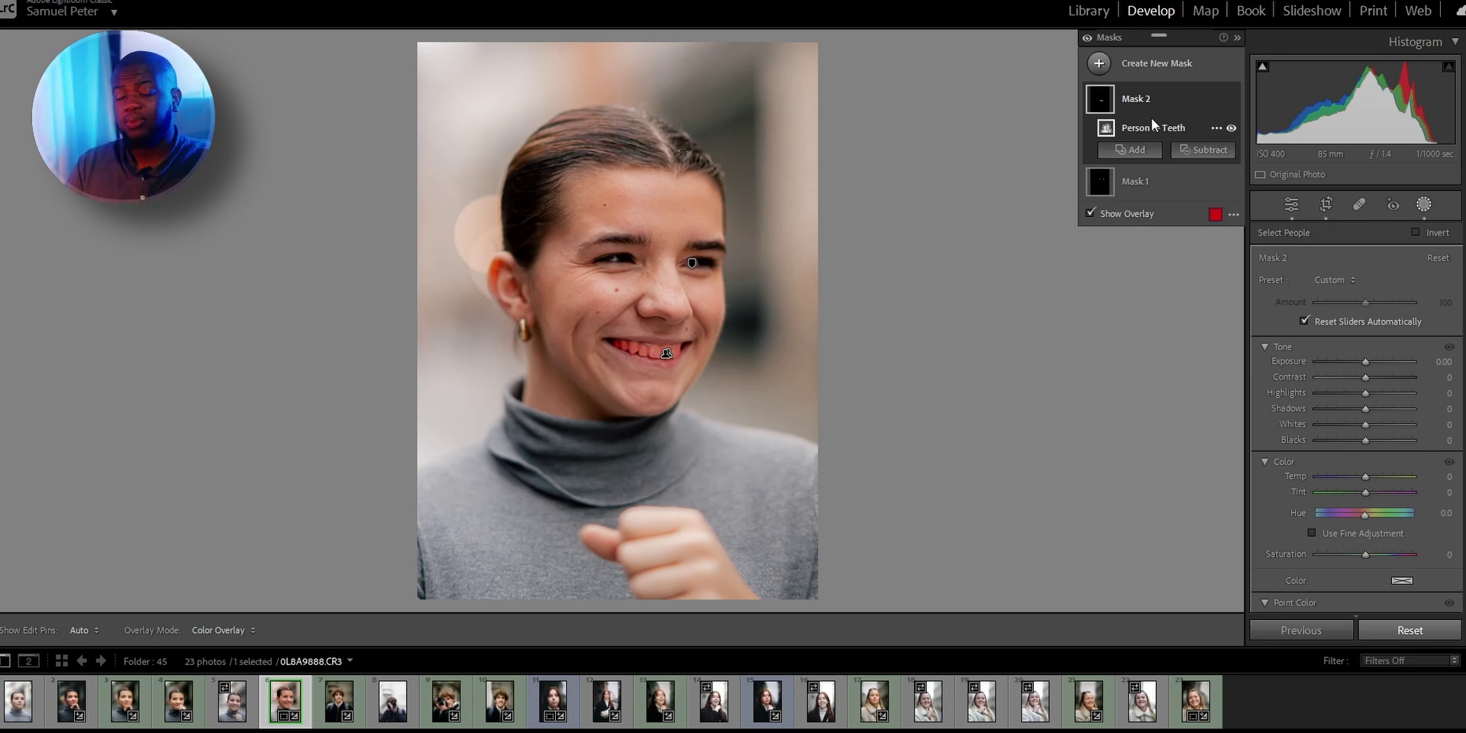
pyautogui.click(1111, 220)
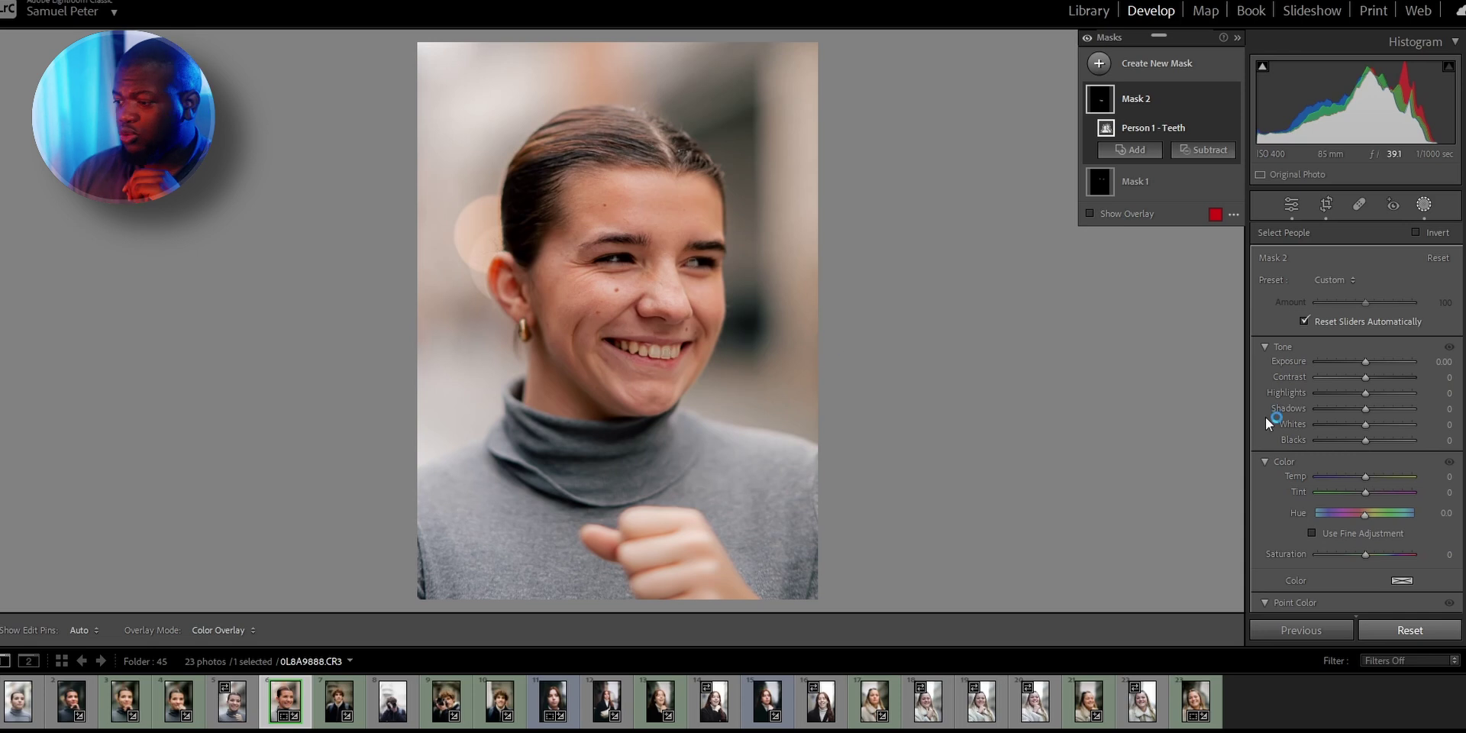
# Set the teeth mask's Saturation to -45 to reduce the yellow cast.
pyautogui.click(1445, 556)
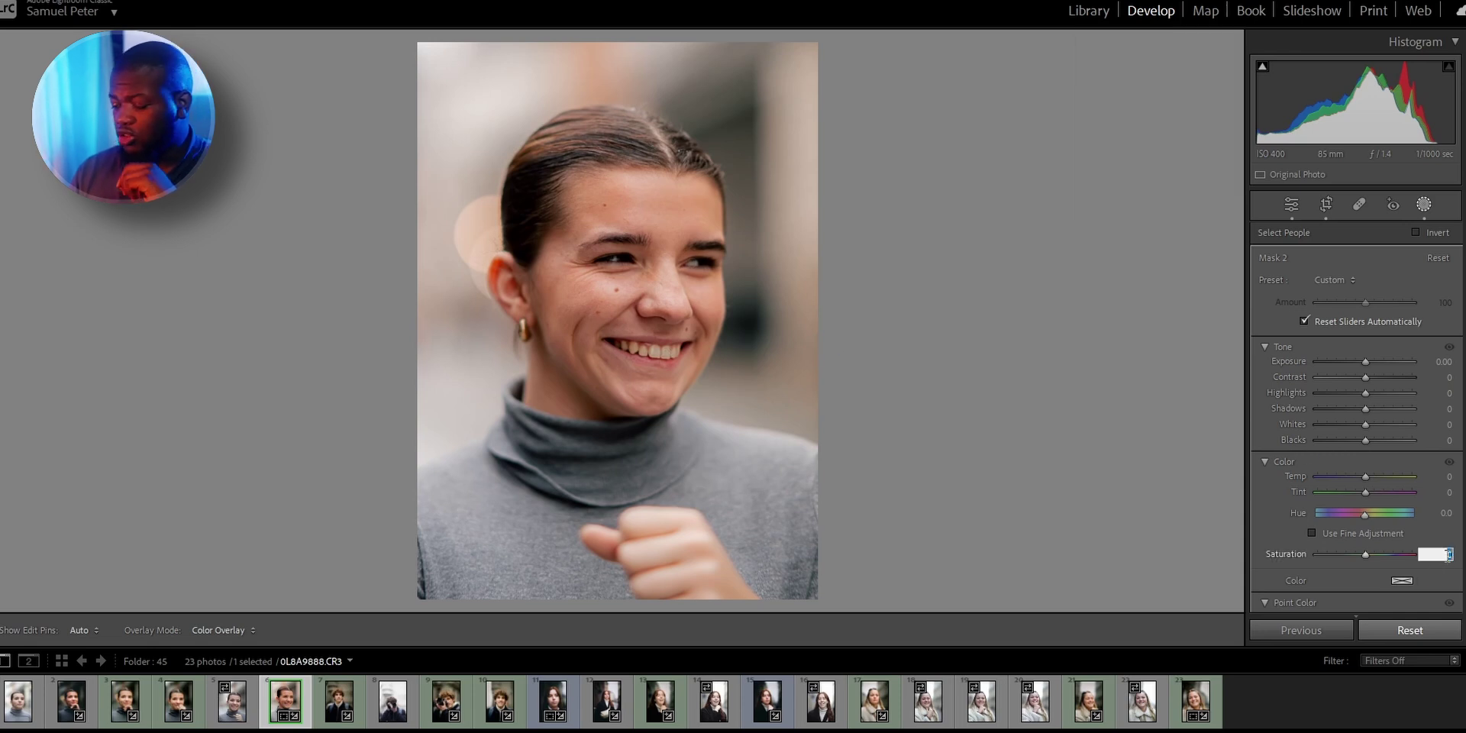
pyautogui.press('BackSpace')
pyautogui.write('-45')
pyautogui.press('Return')
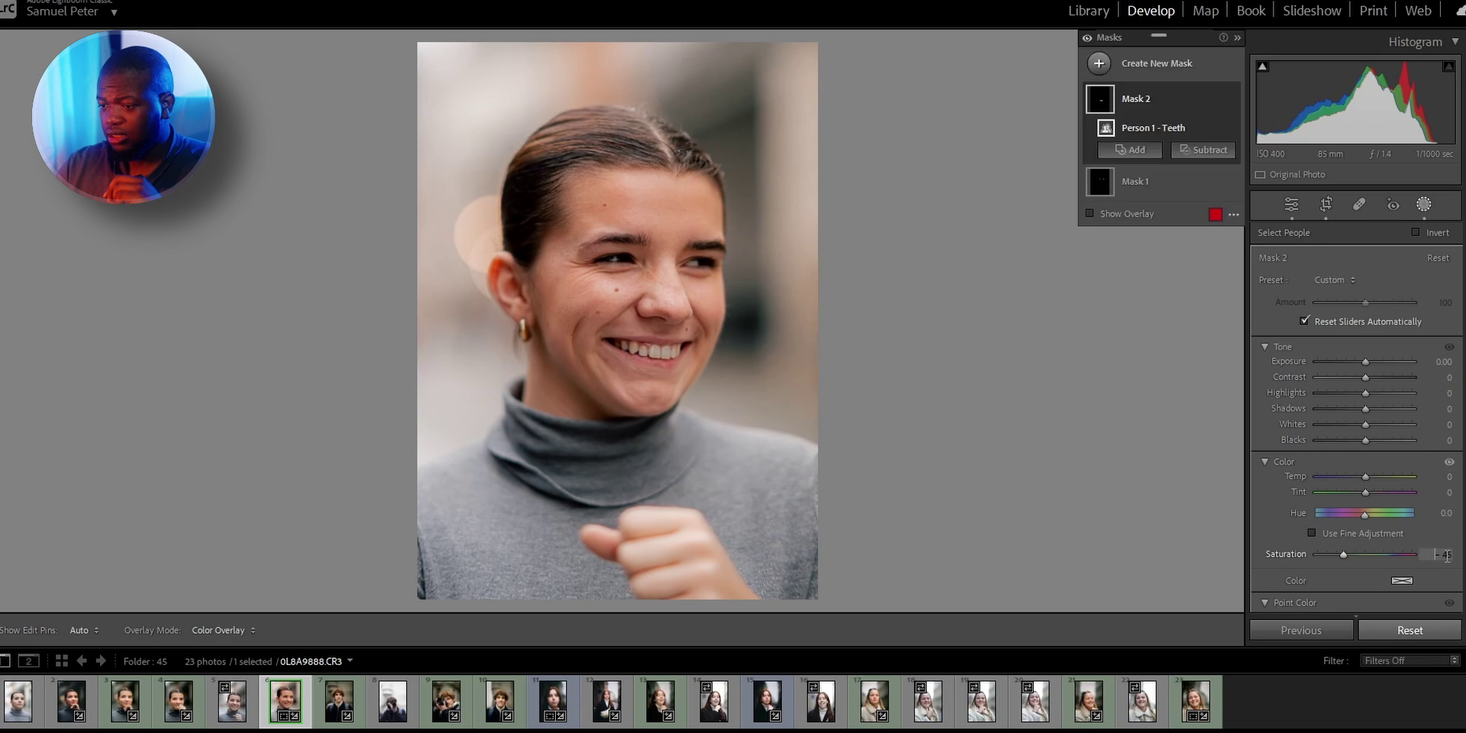
# Brighten the teeth by setting the mask's Whites to 12 and pushing it further up to 100.
pyautogui.click(1448, 425)
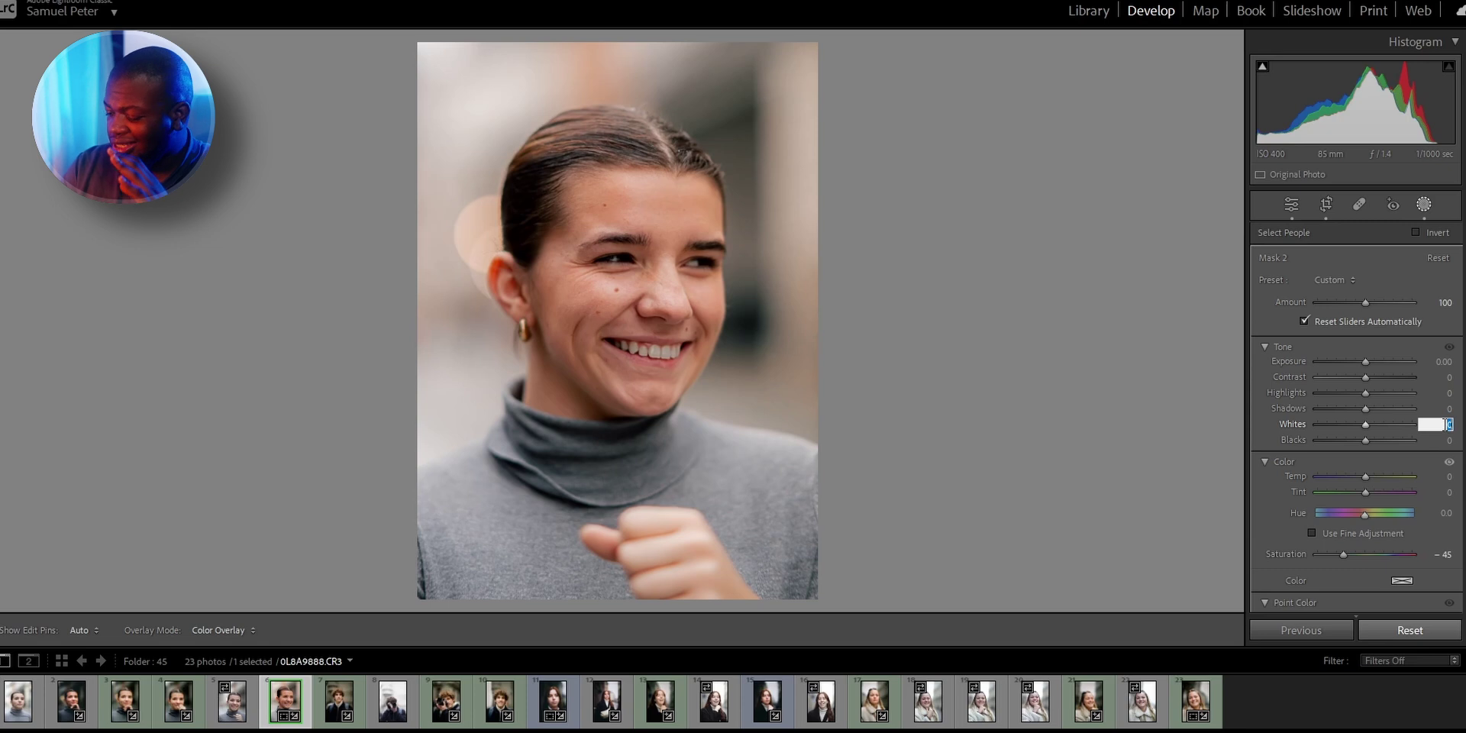
pyautogui.write('12')
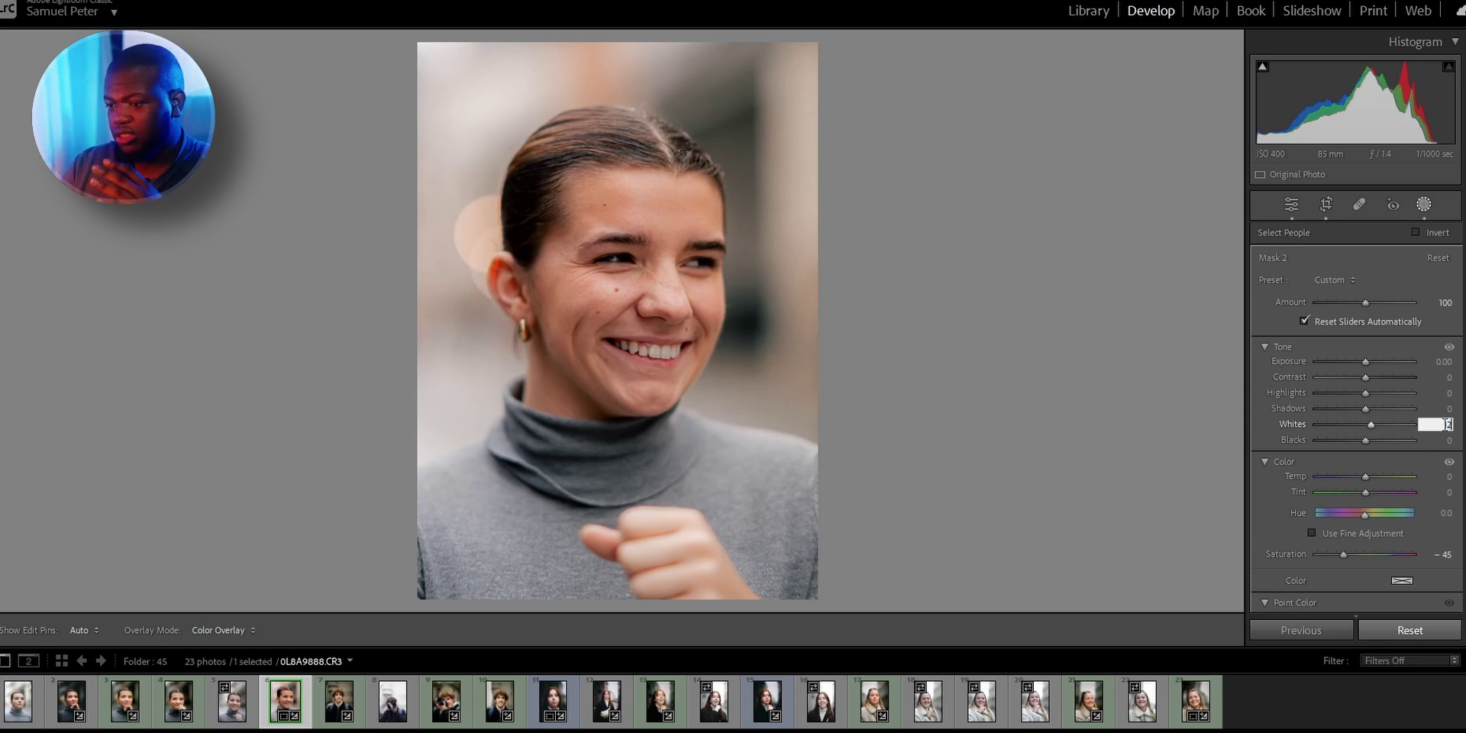
pyautogui.press('Return')
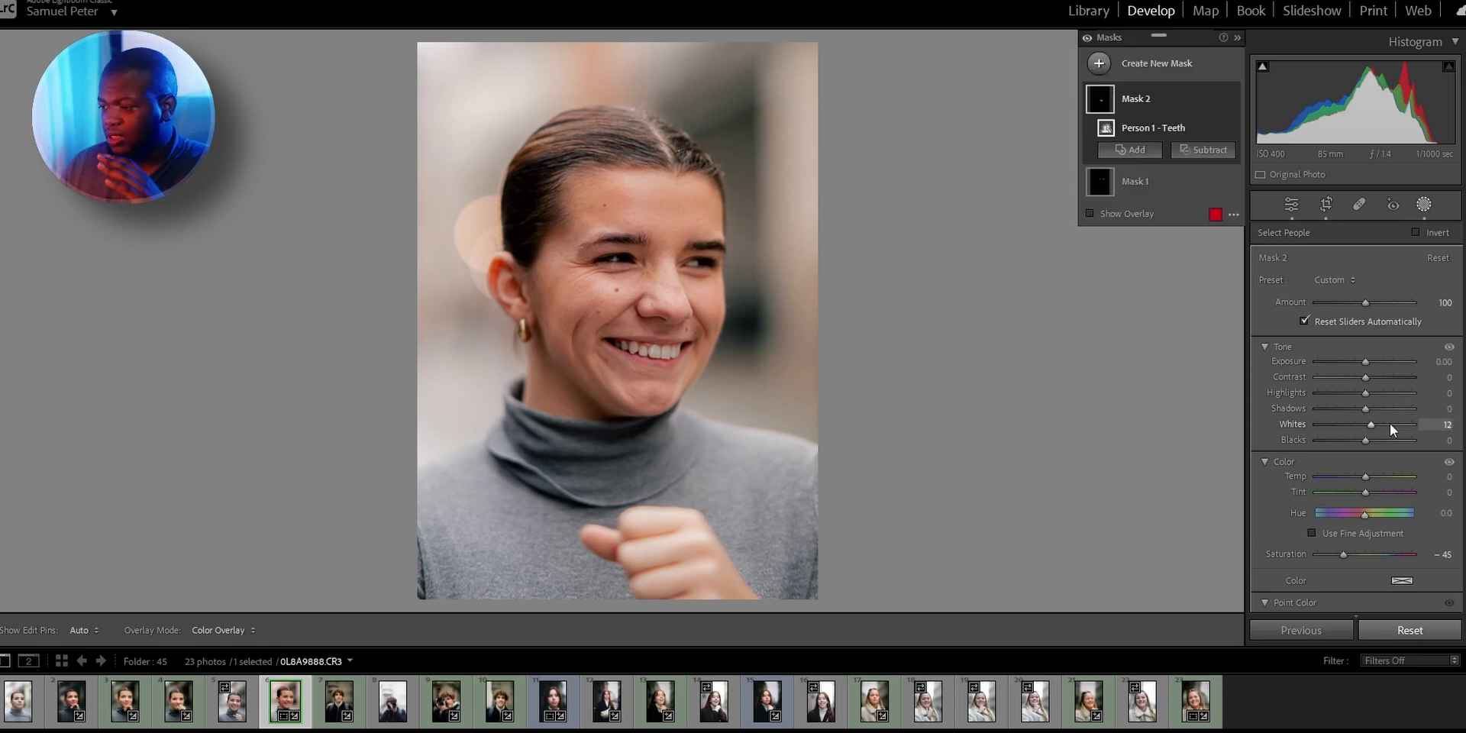
pyautogui.moveTo(1373, 423); pyautogui.dragTo(1393, 425)
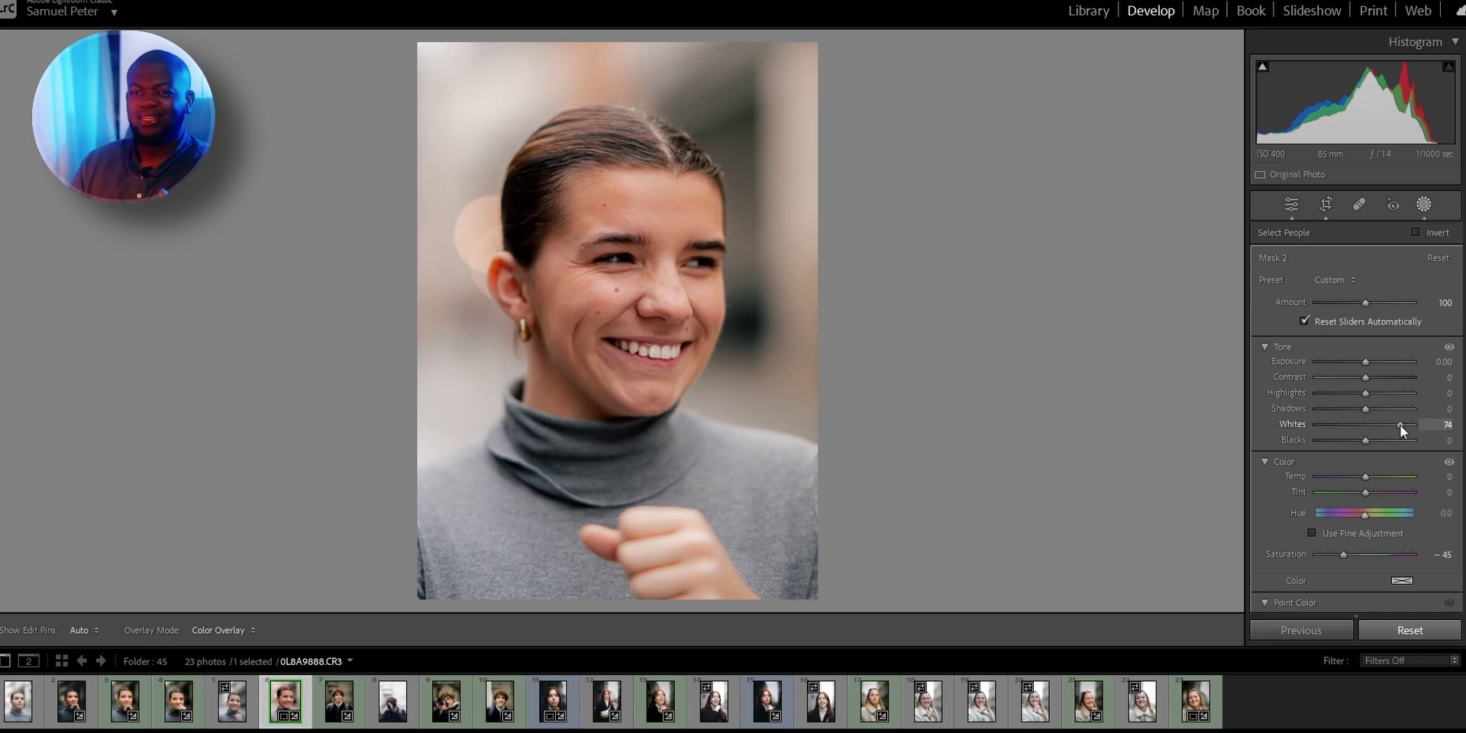
pyautogui.moveTo(1401, 424); pyautogui.dragTo(1454, 430)
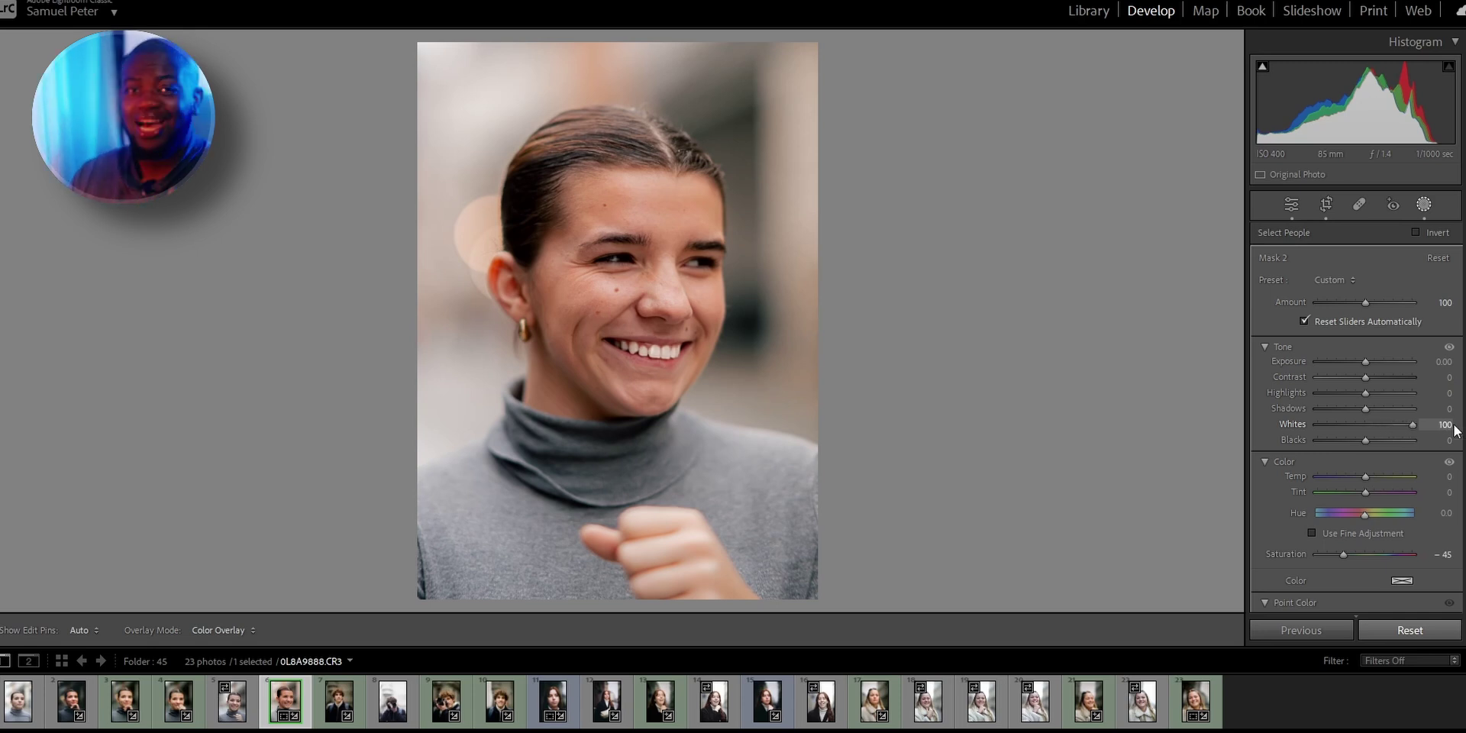
# Reduce the teeth mask's Whites to 20 and compare the photo with that mask hidden and shown.
pyautogui.click(1446, 424)
pyautogui.write('15')
pyautogui.write('20')
pyautogui.press('Return')
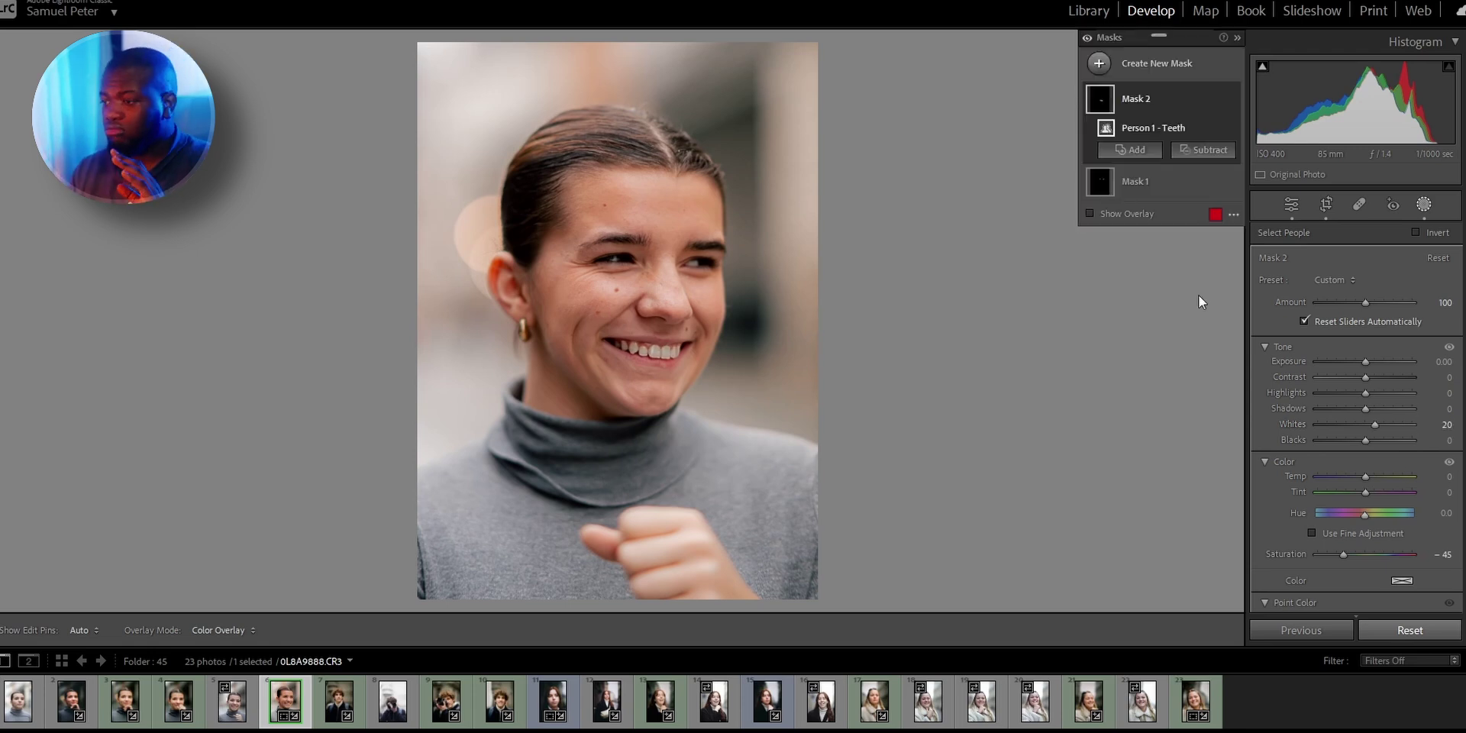
pyautogui.click(1232, 98)
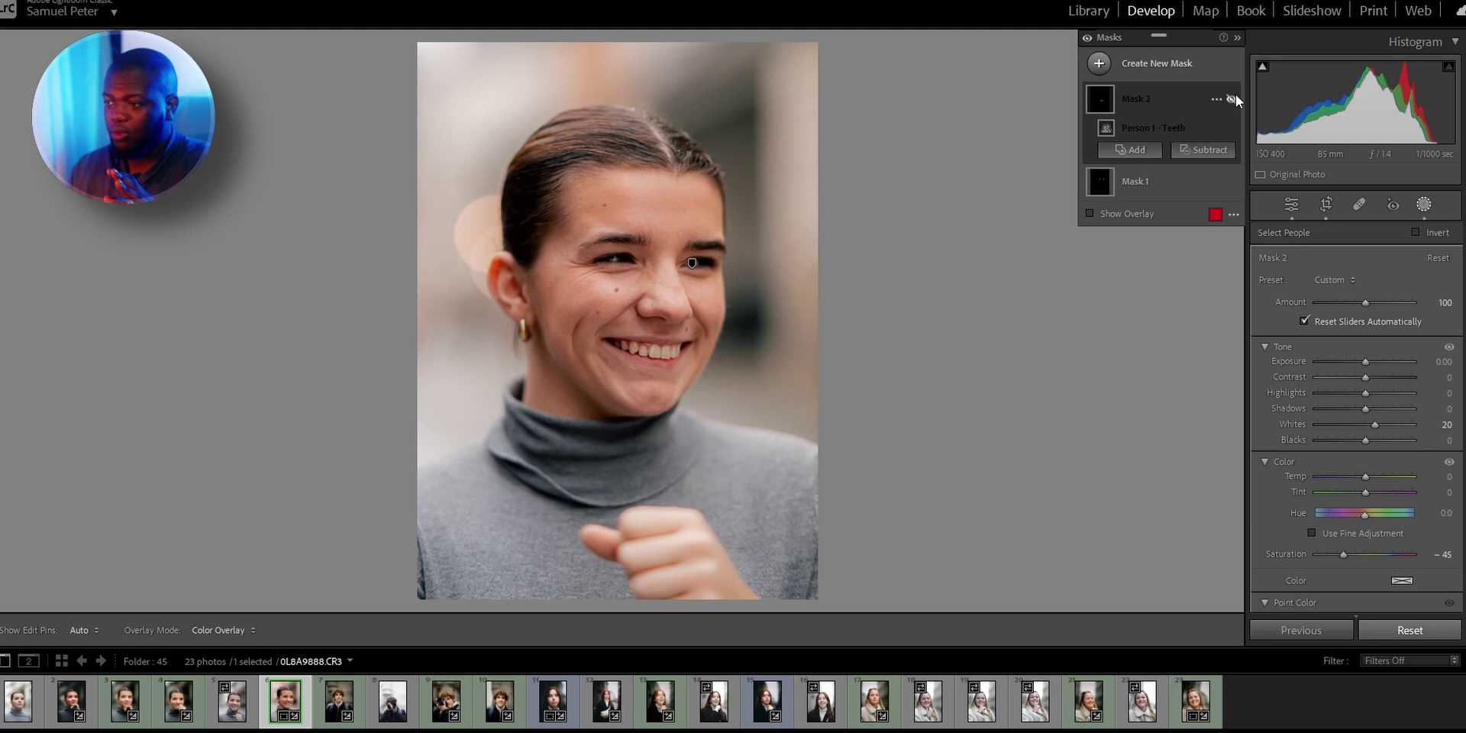
pyautogui.click(1233, 98)
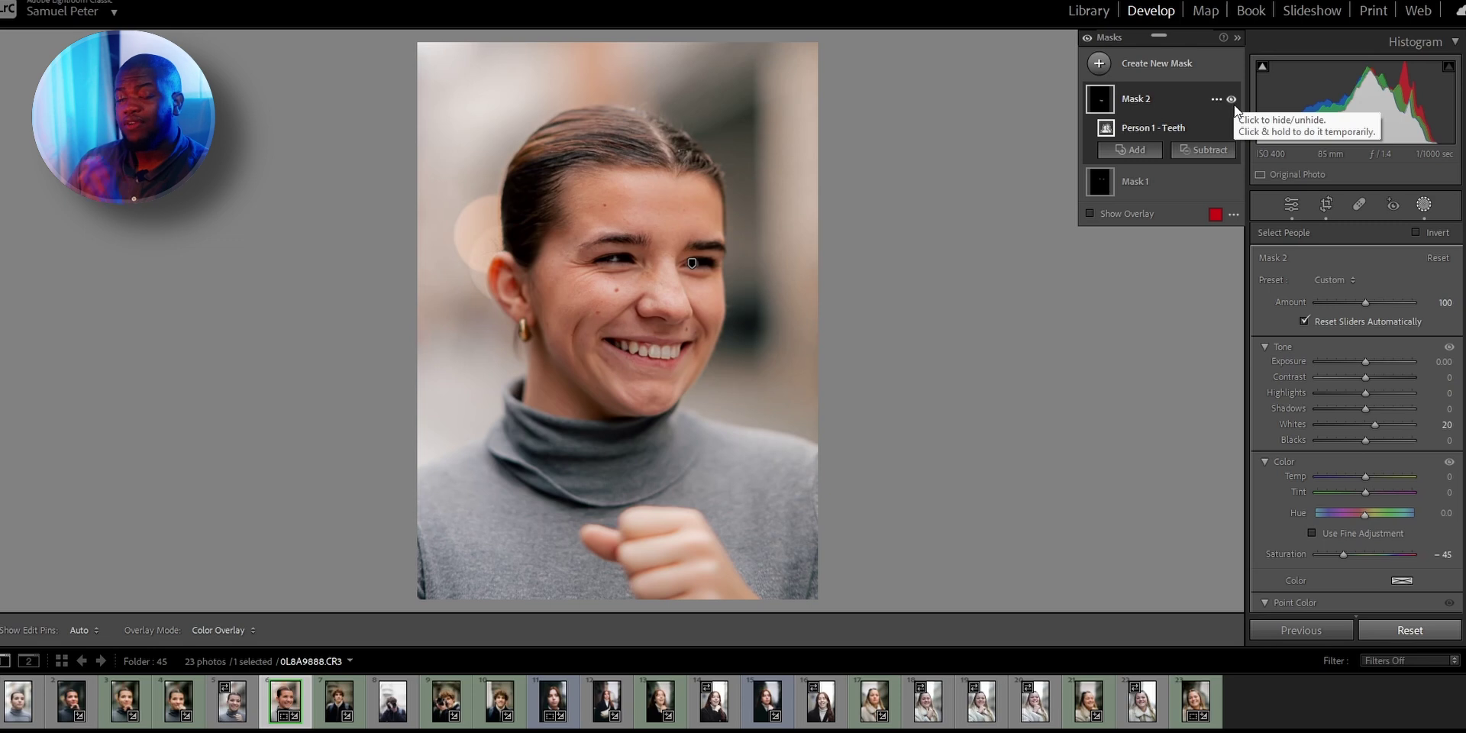
# Brighten the eyes by setting the Whites of the iris and sclera mask to 29.
pyautogui.click(1156, 187)
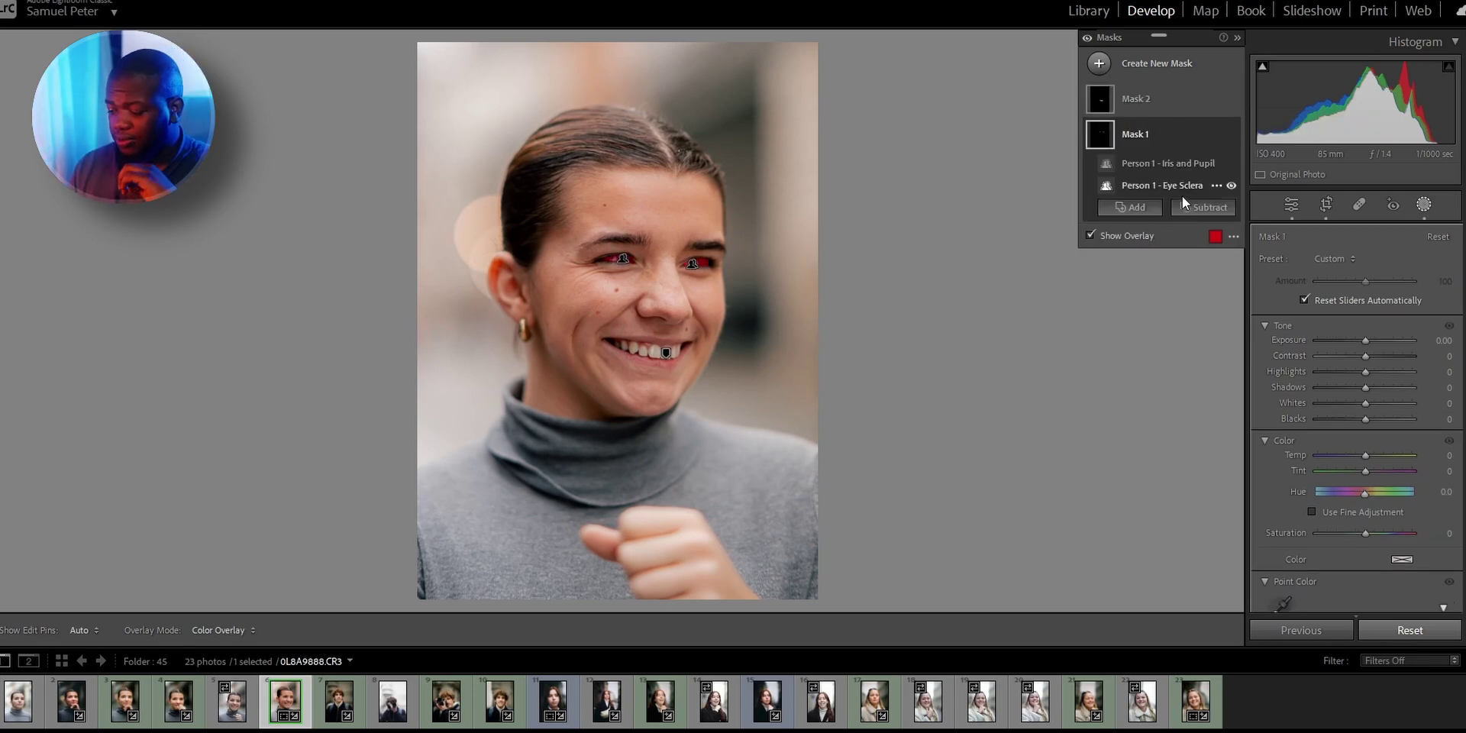
pyautogui.moveTo(1363, 402); pyautogui.dragTo(1382, 402)
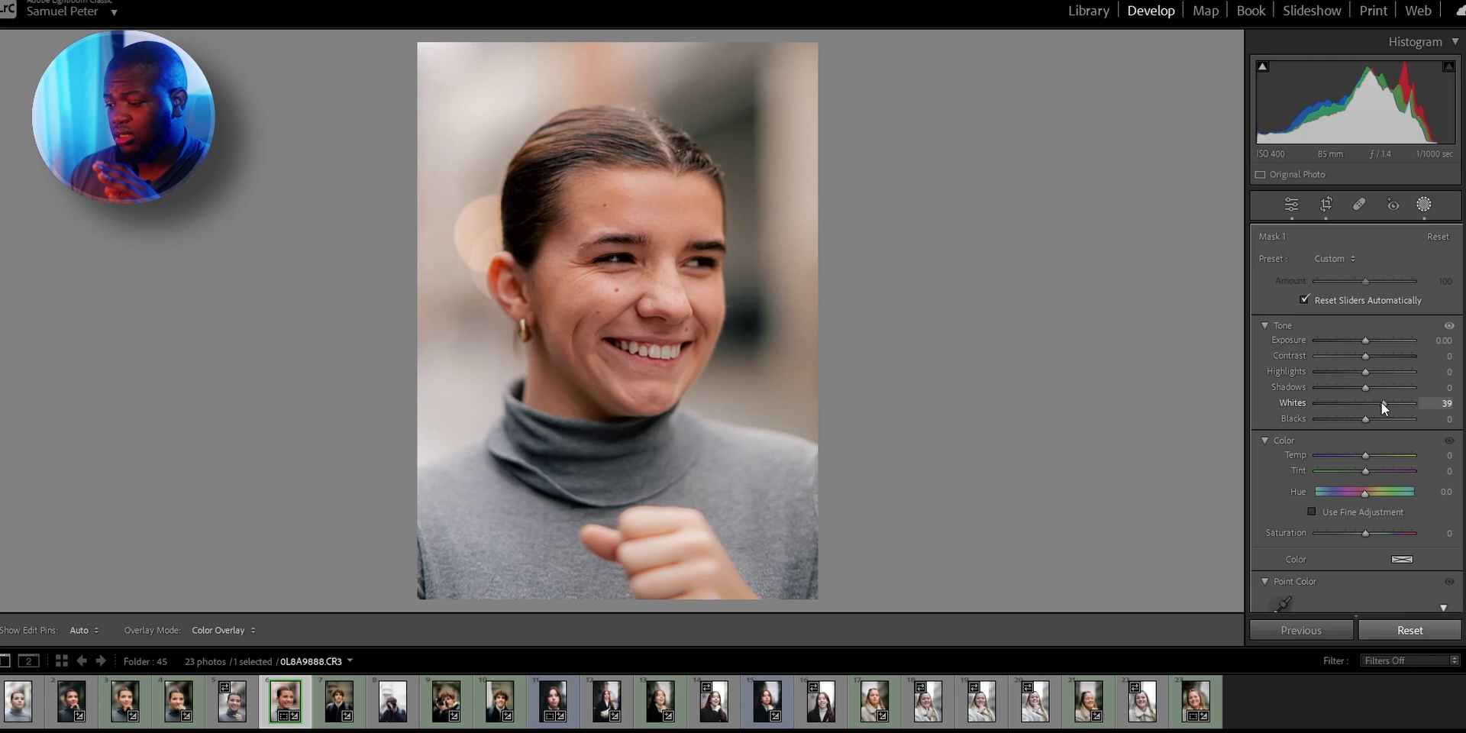
pyautogui.moveTo(1382, 404); pyautogui.dragTo(1377, 406)
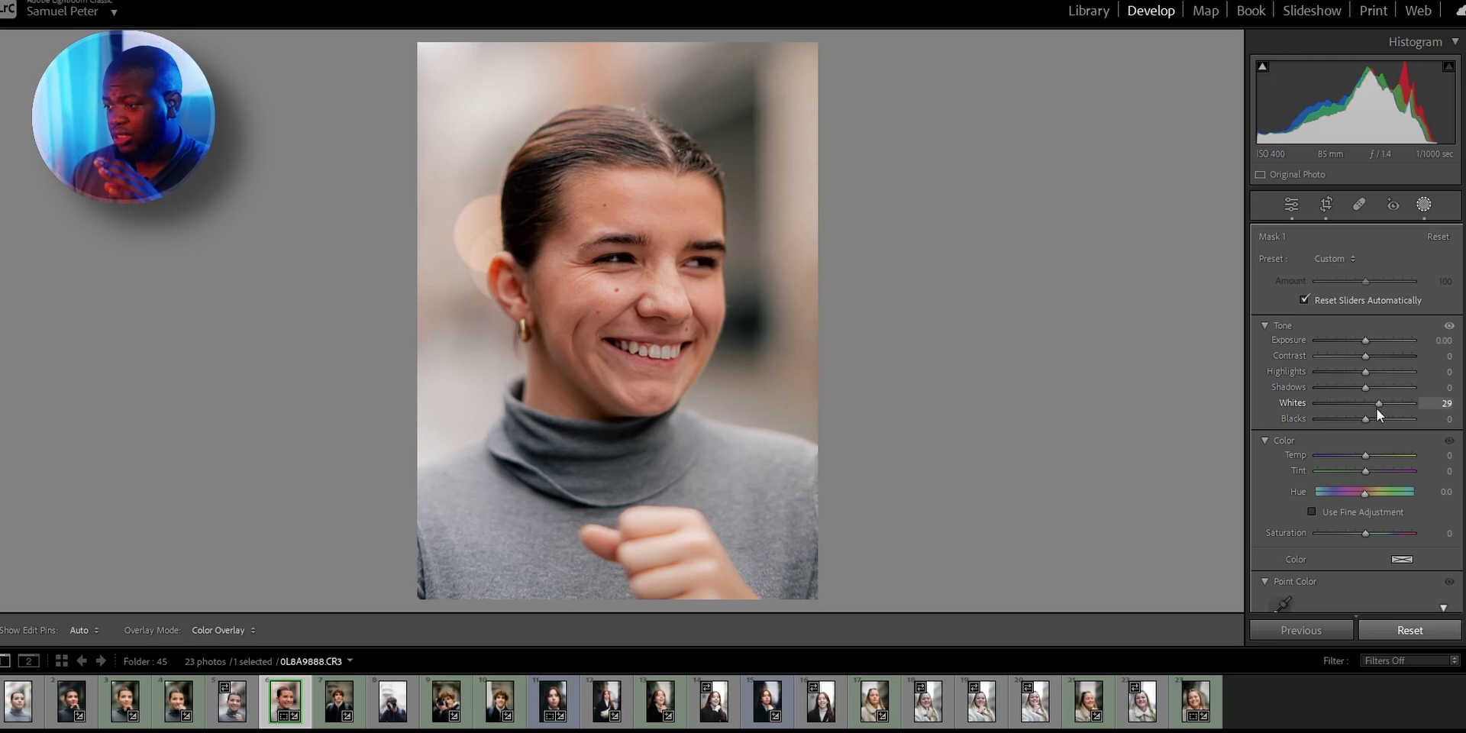
# Sharpen the eyes by setting the Texture of the iris and sclera mask to 77, and check the mask's effect.
pyautogui.scroll(-3, 1332, 530)
pyautogui.scroll(-10, 1332, 530)
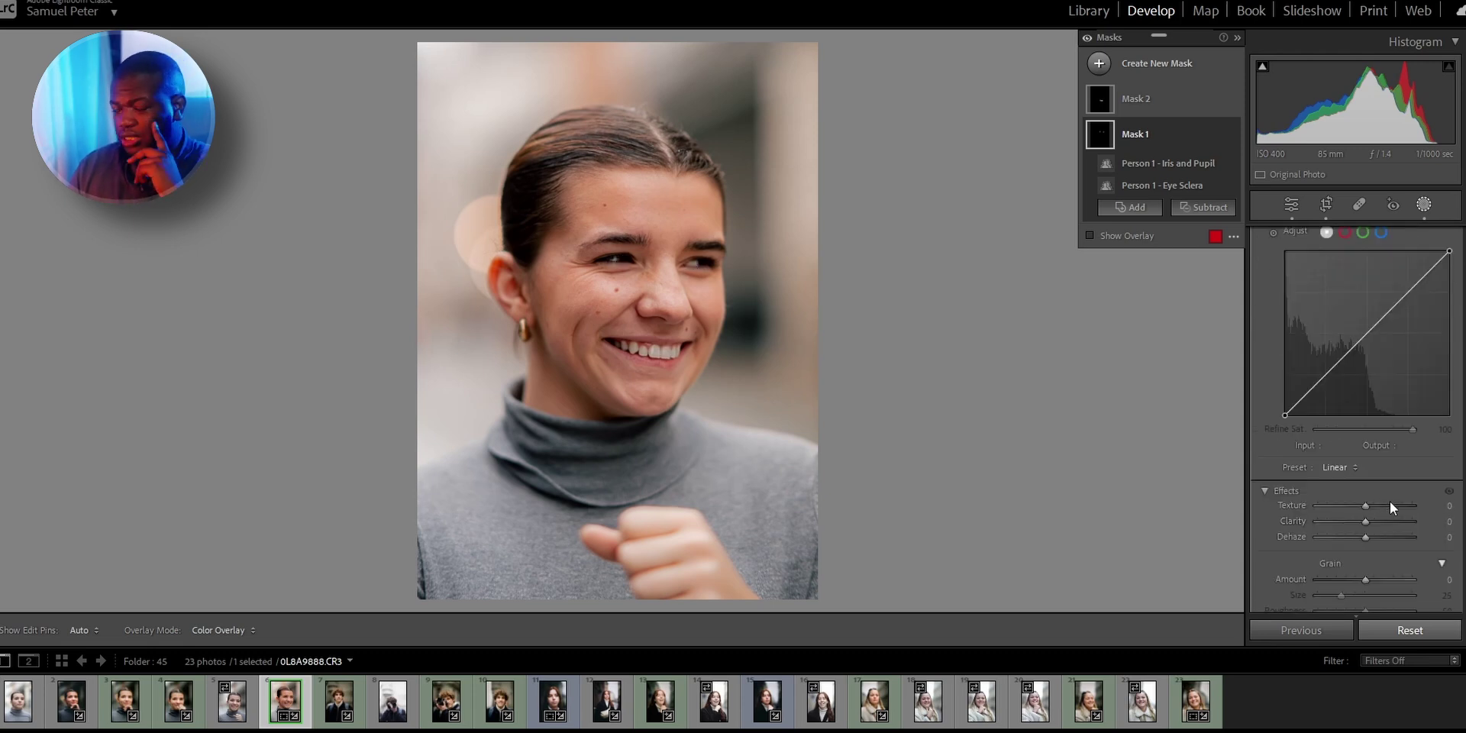
pyautogui.click(1449, 507)
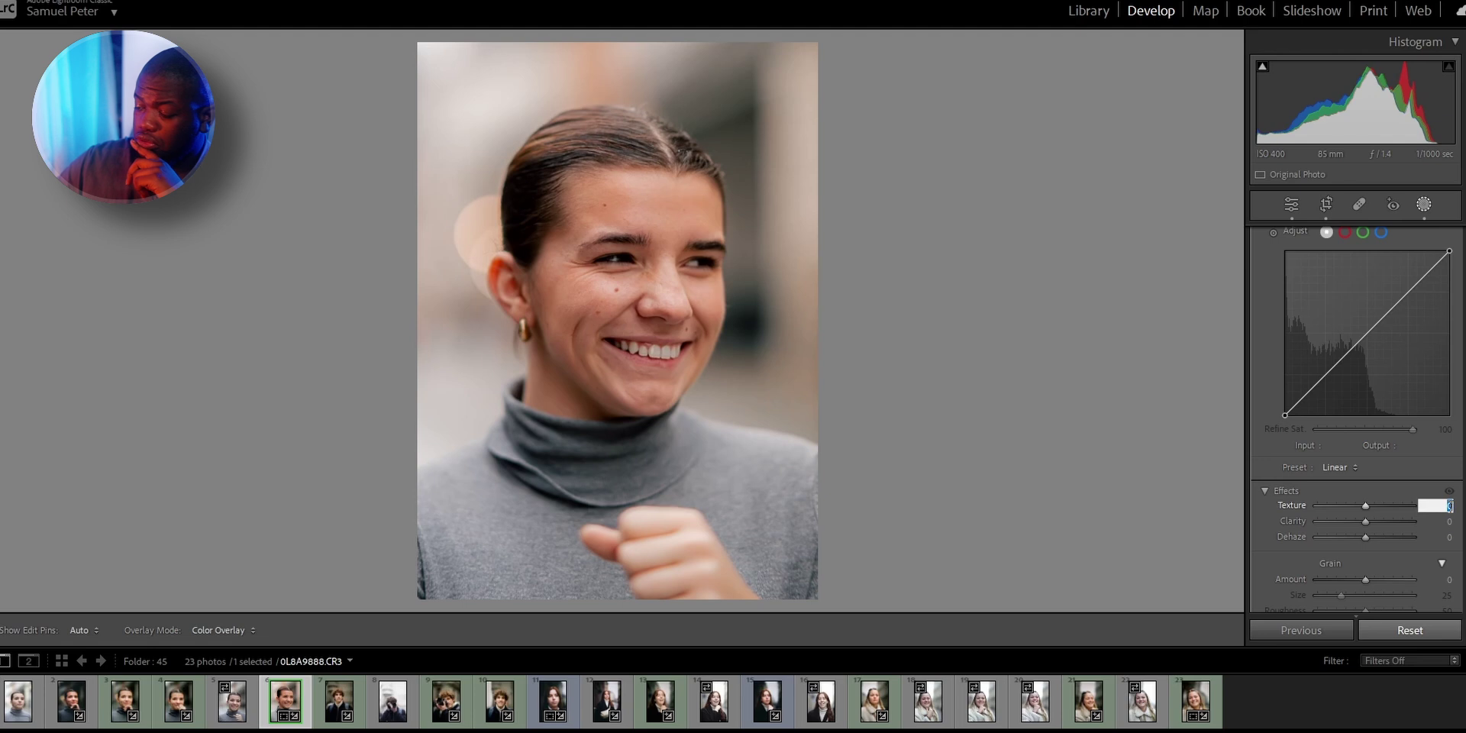
pyautogui.write('70')
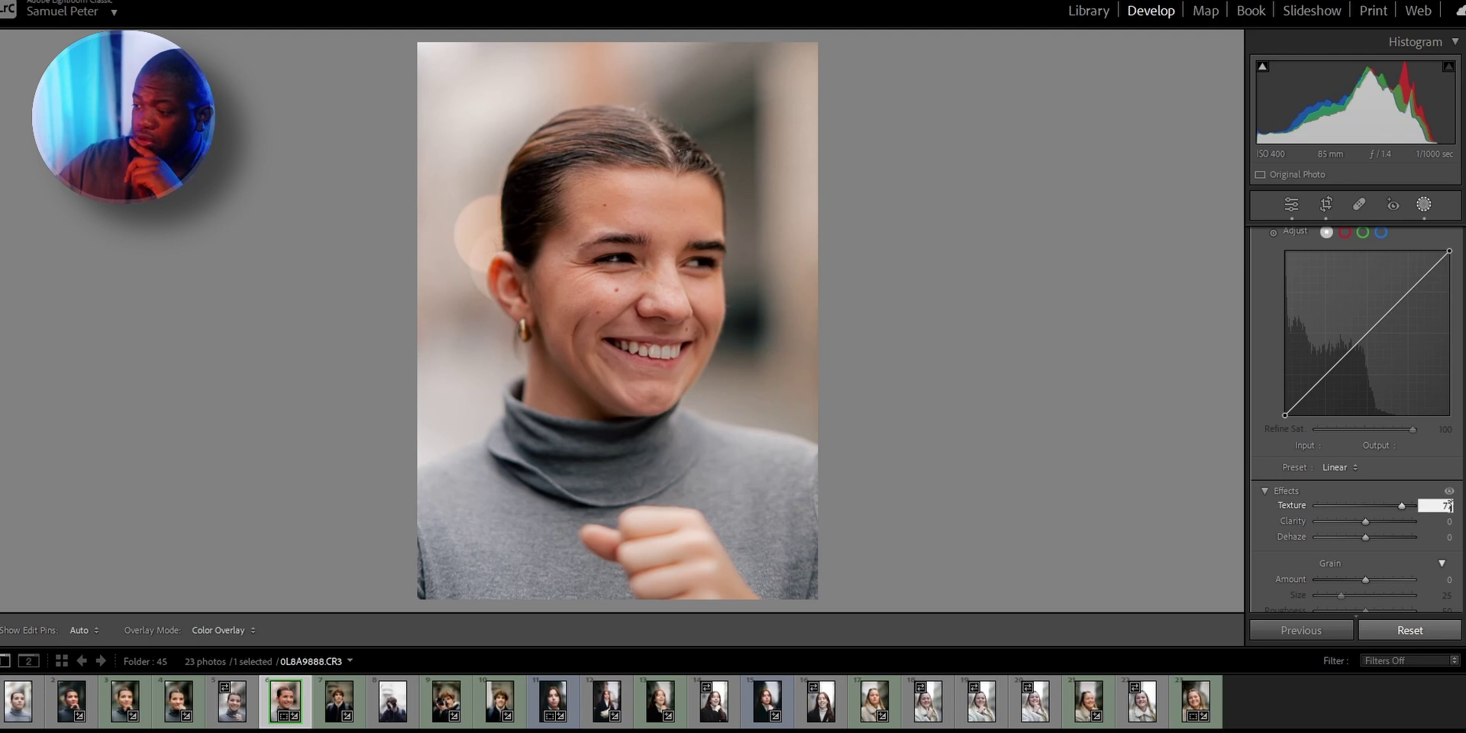
pyautogui.press('Return')
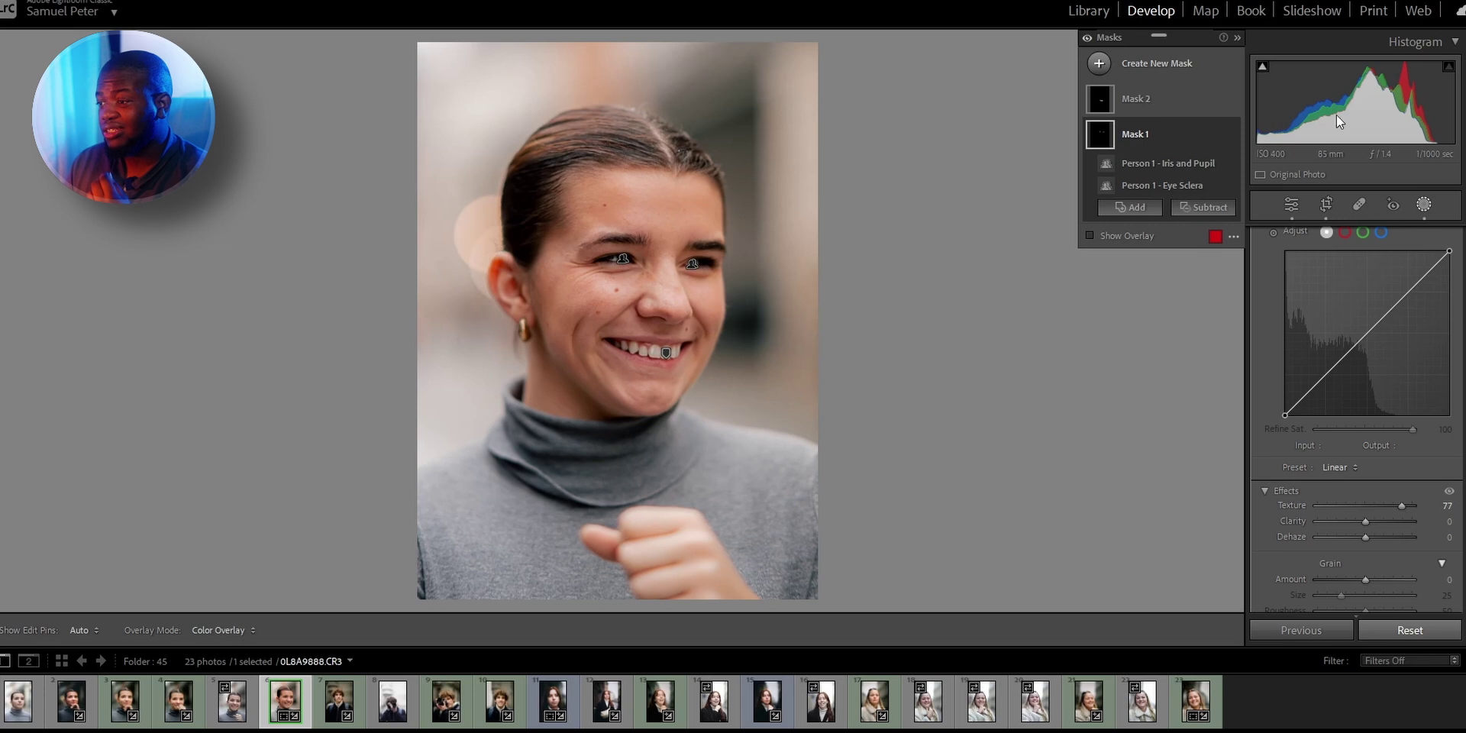
pyautogui.click(1229, 135)
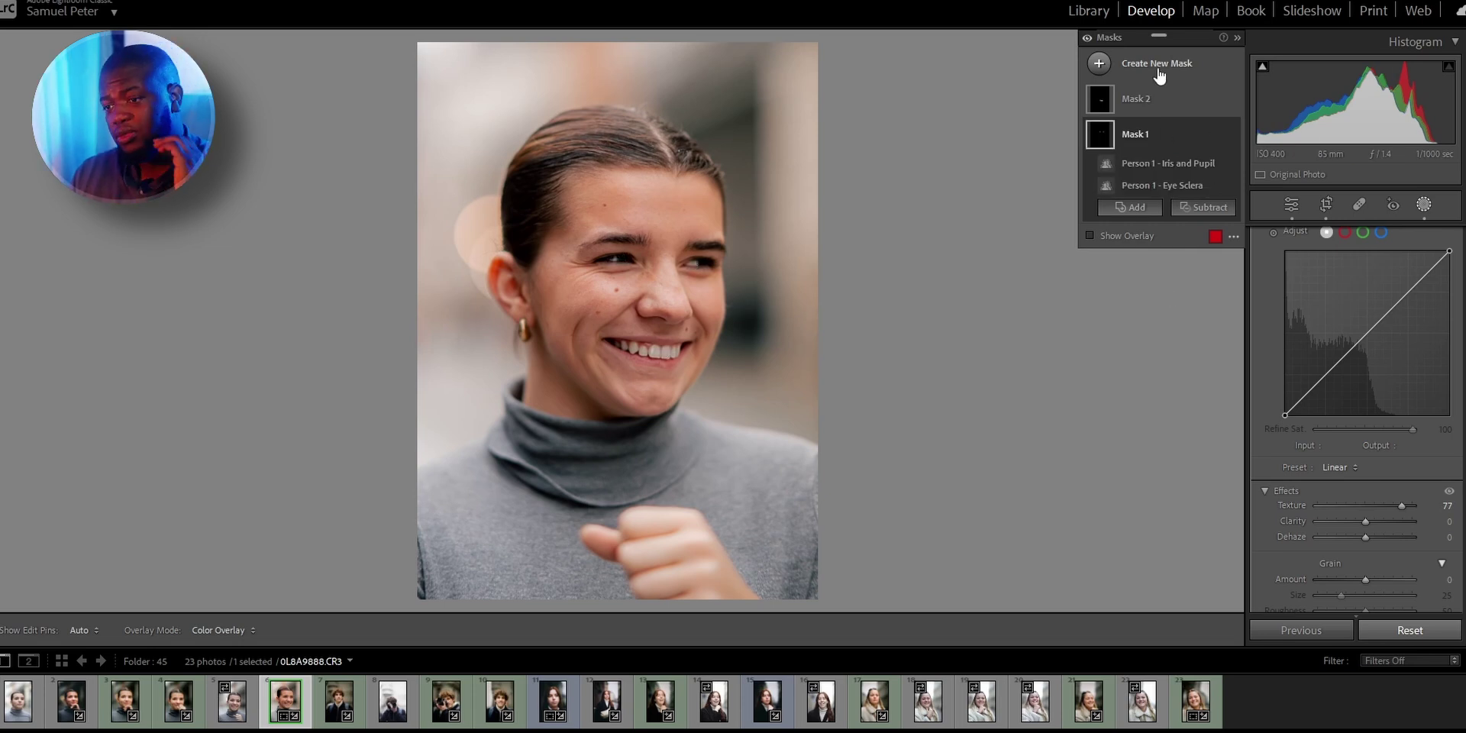
# Create a background mask and darken it by setting its Exposure to -1.20.
pyautogui.click(1158, 67)
pyautogui.click(1205, 139)
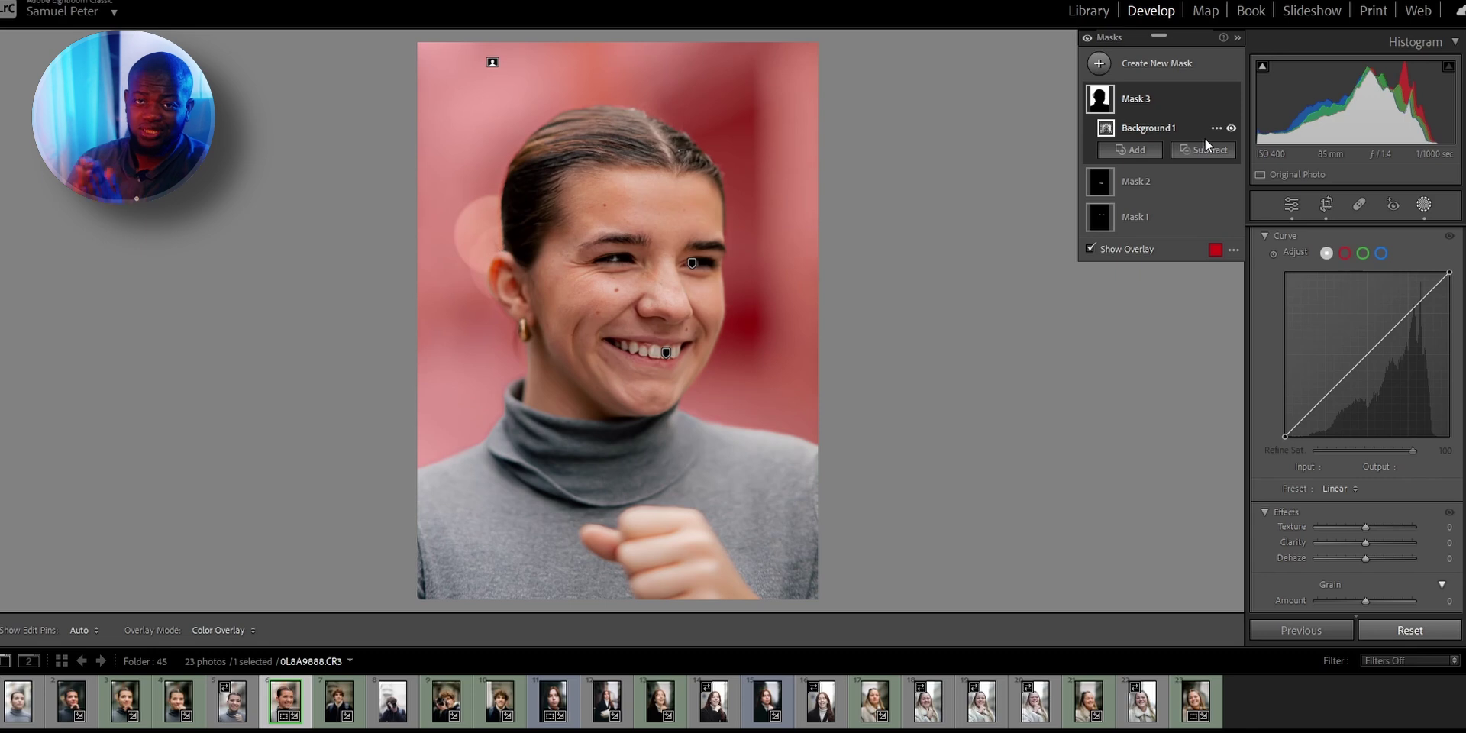
pyautogui.scroll(5, 1337, 296)
pyautogui.moveTo(1364, 362); pyautogui.dragTo(1354, 365)
pyautogui.click(1442, 361)
pyautogui.write('-')
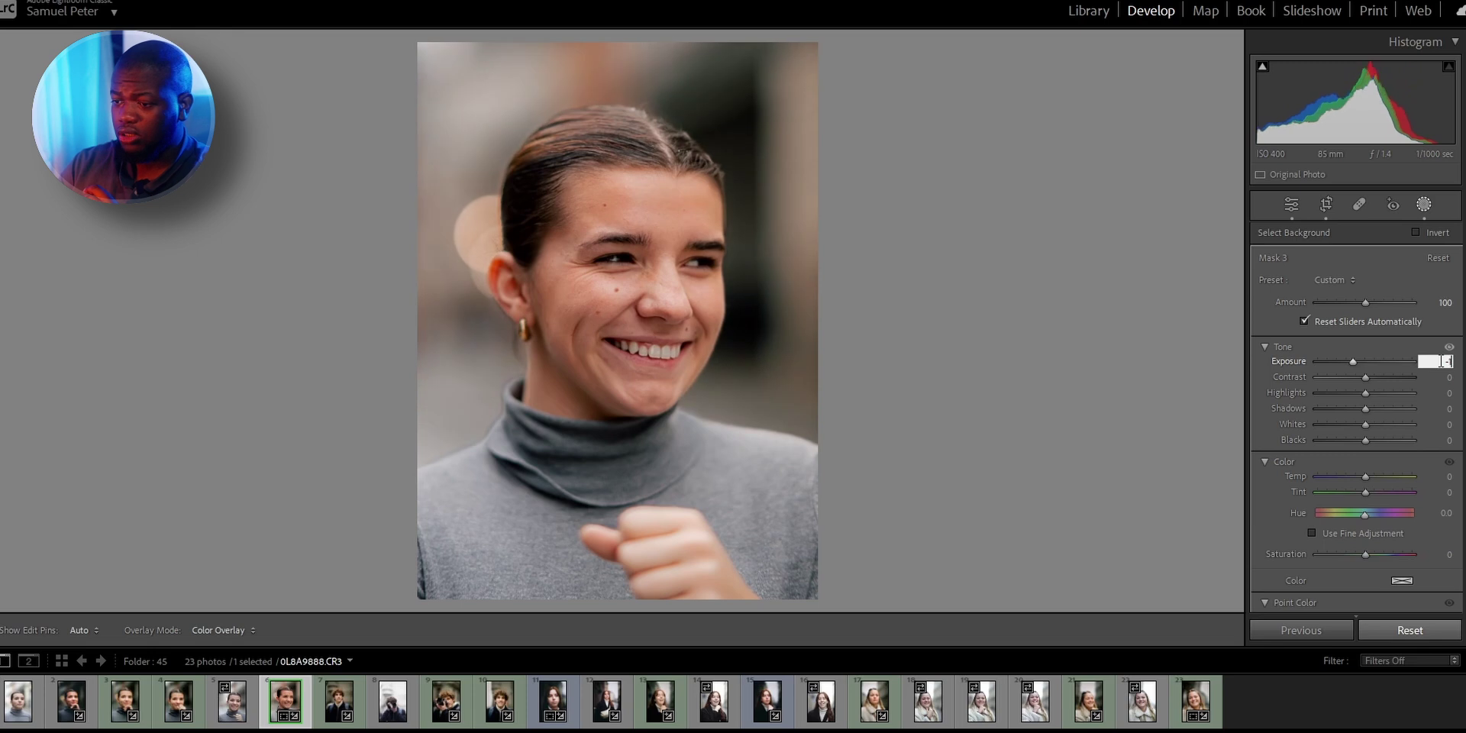
pyautogui.write('1.20')
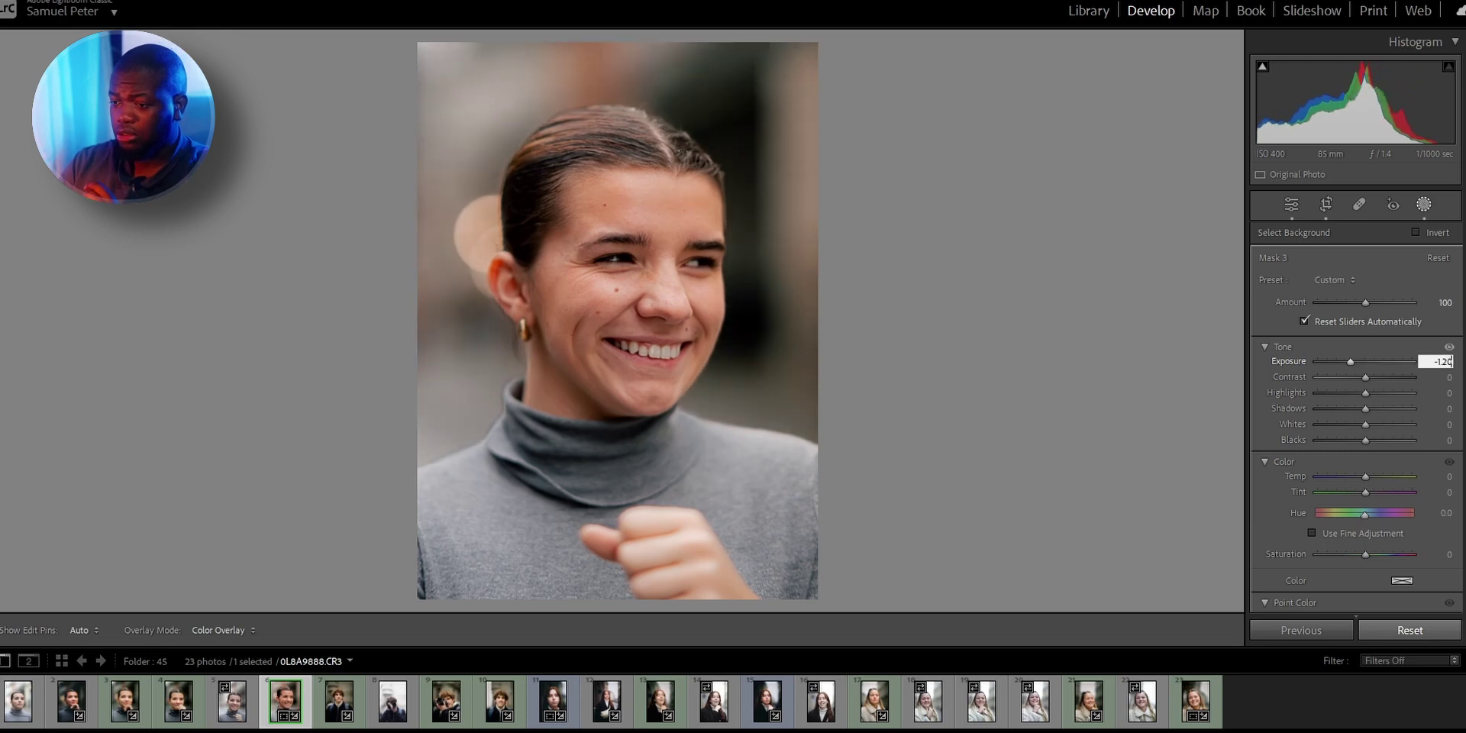
pyautogui.press('Return')
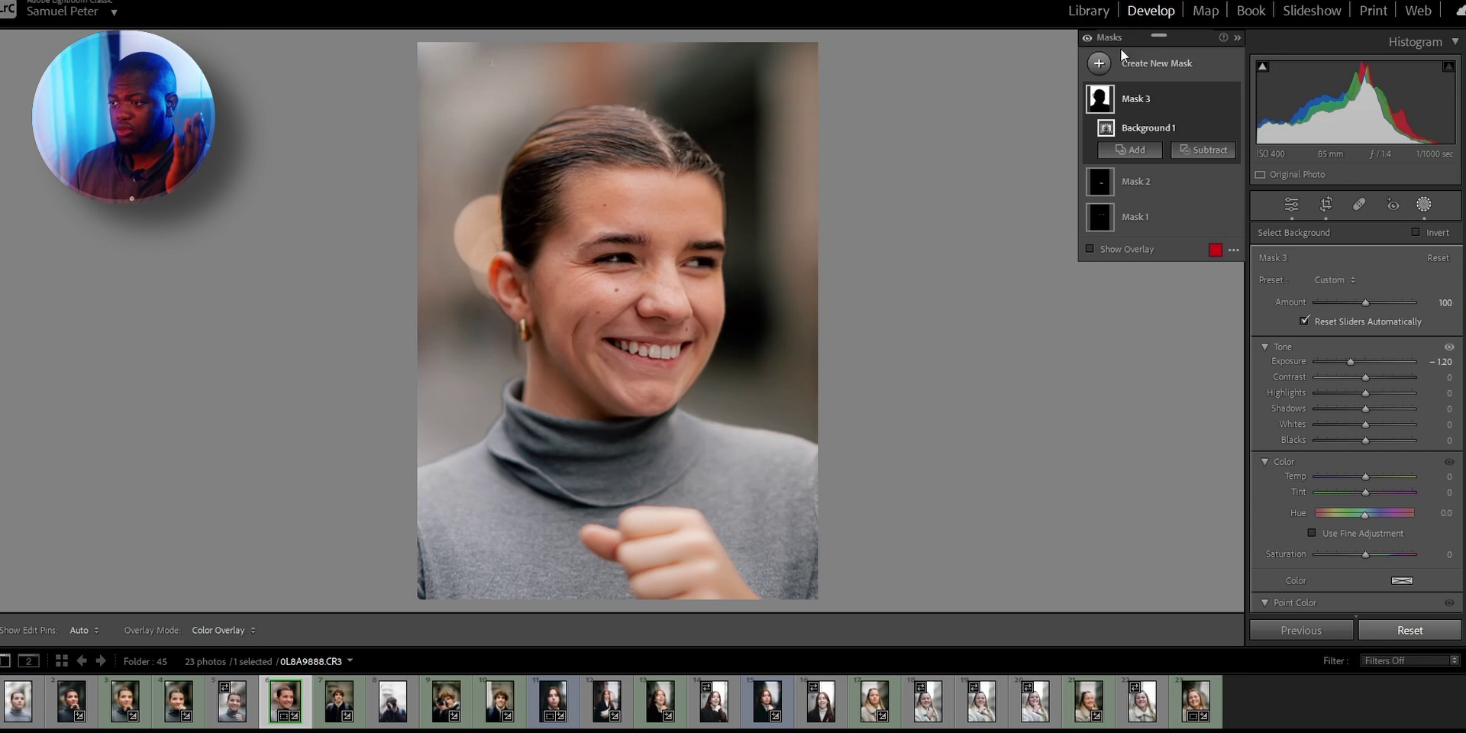
# Add a large radial gradient mask centred on the woman's face and set its Exposure to 0.56 and Whites to 14.
pyautogui.click(1158, 68)
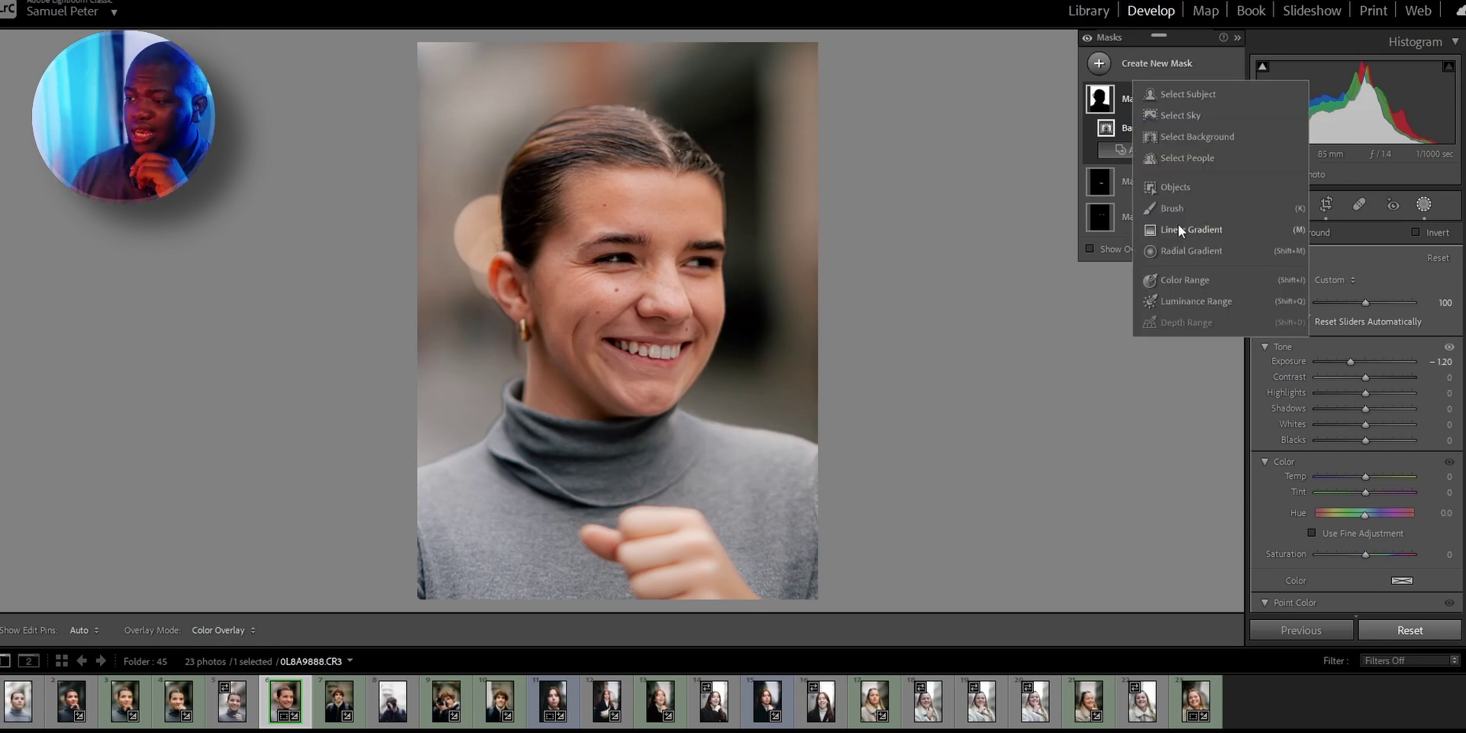
pyautogui.click(1175, 244)
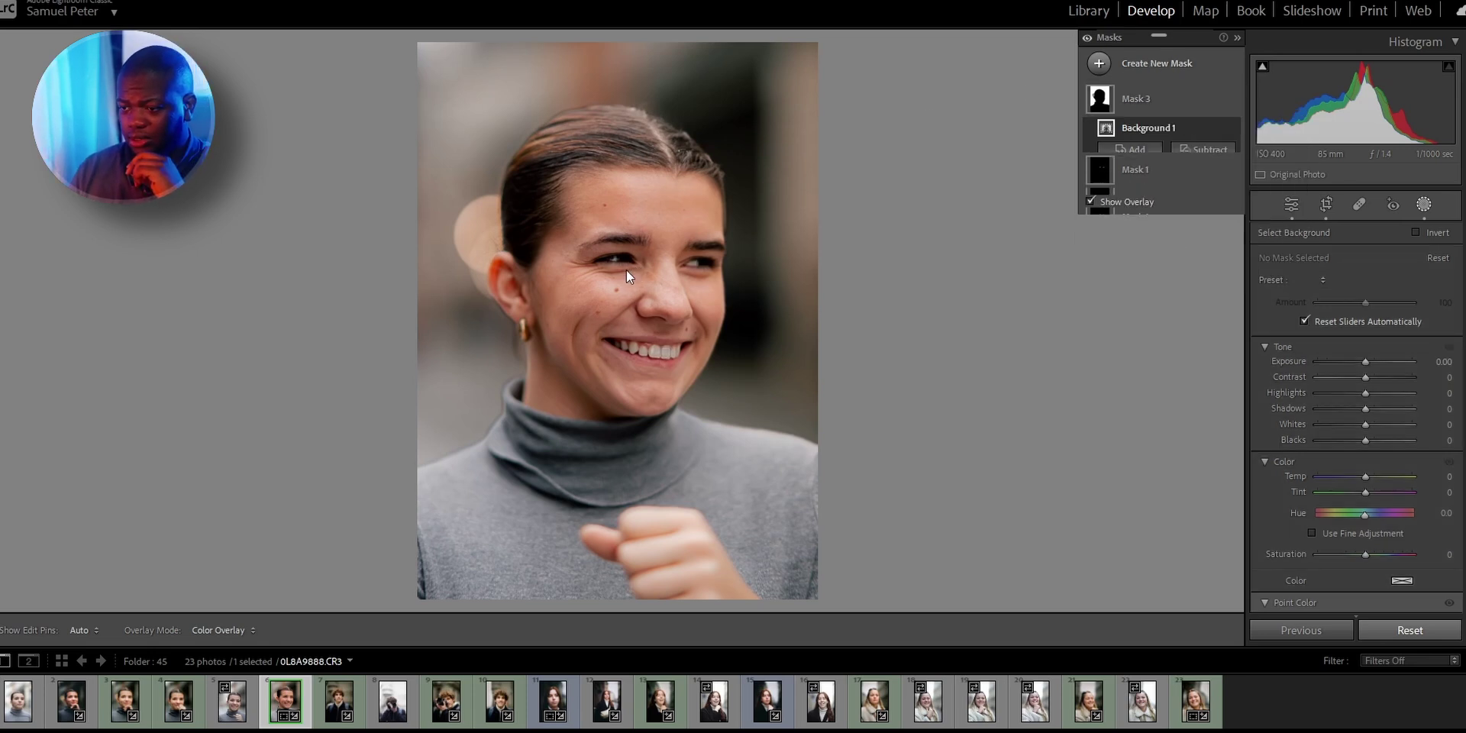
pyautogui.moveTo(628, 269); pyautogui.dragTo(849, 475)
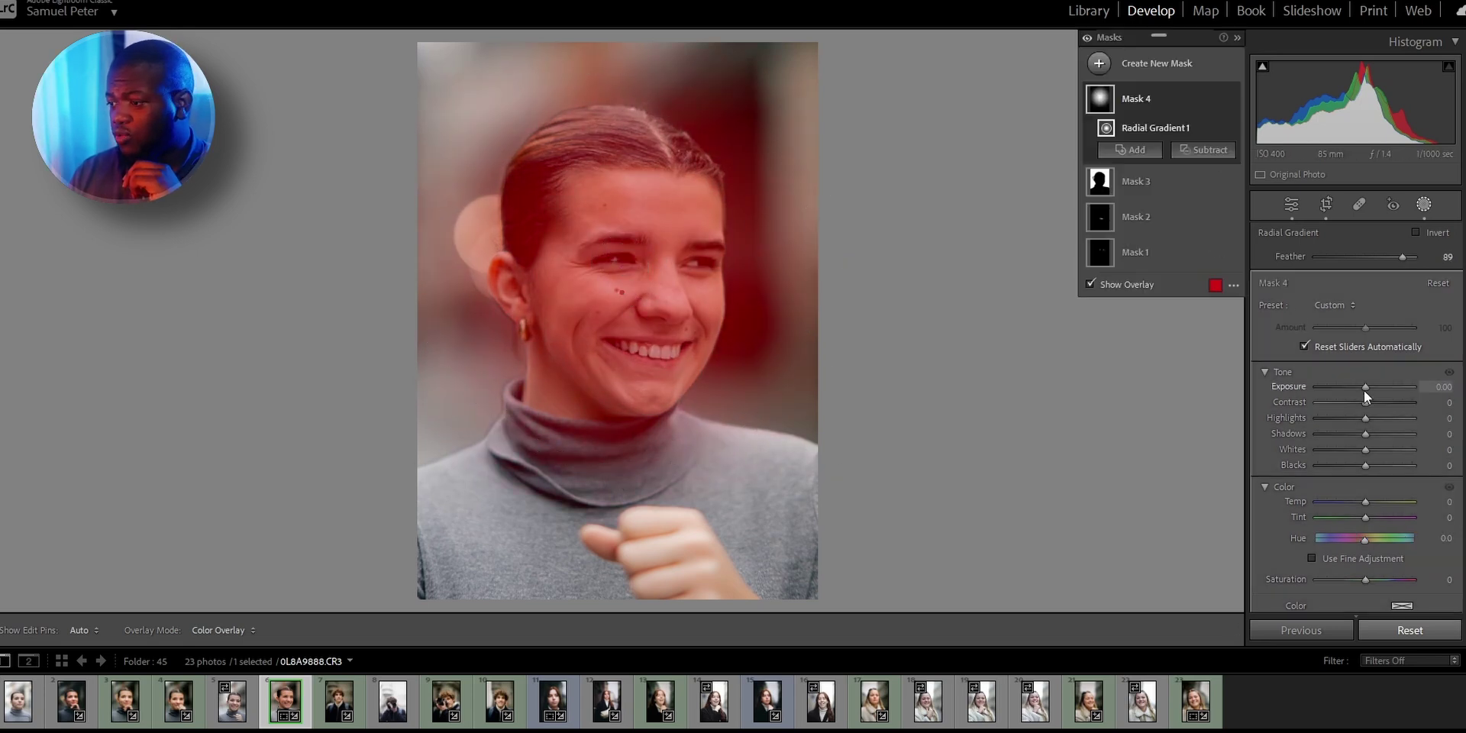
pyautogui.moveTo(1362, 387); pyautogui.dragTo(1368, 382)
pyautogui.moveTo(1367, 453); pyautogui.dragTo(1372, 448)
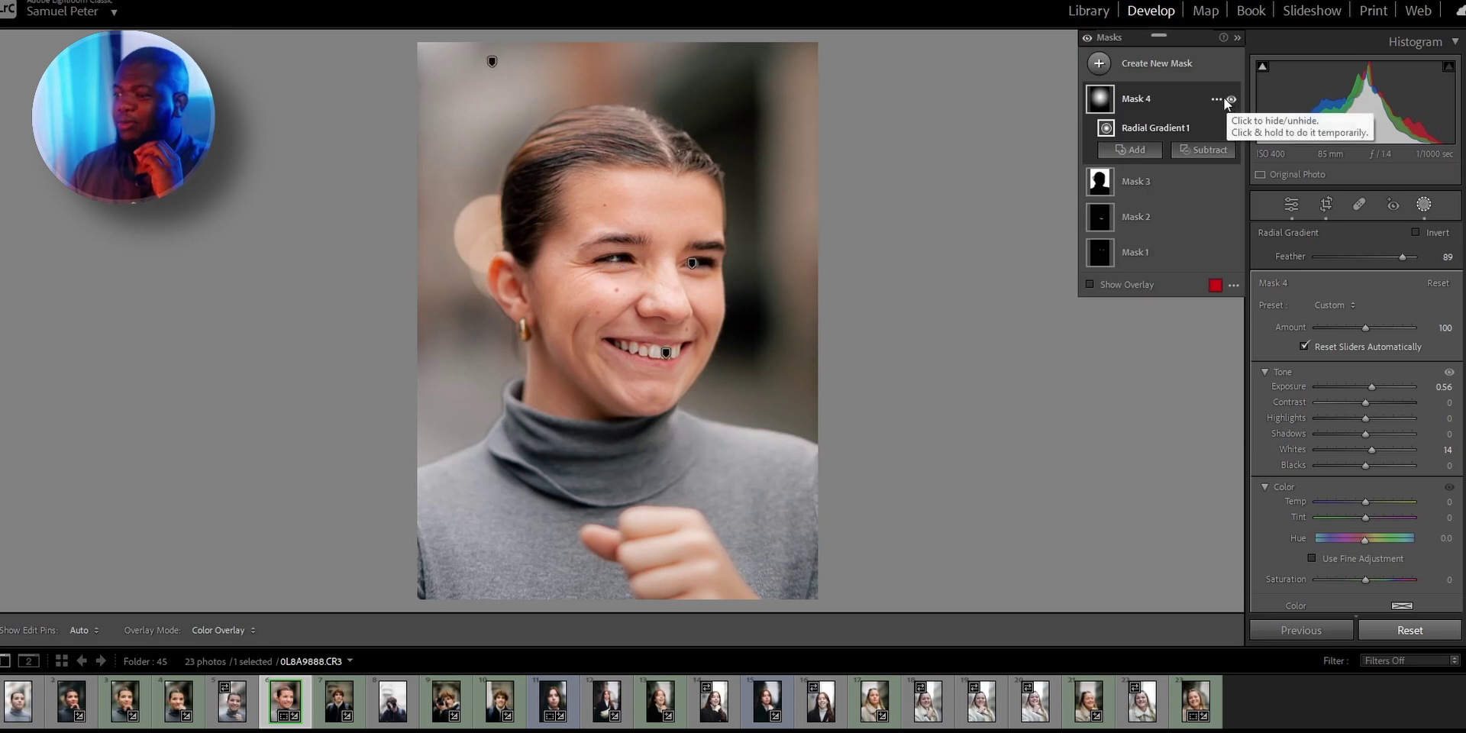
# Duplicate and invert the face's radial mask, darken the surroundings with Exposure -0.56 and Blacks -11, and compare with the inverted mask hidden.
pyautogui.click(1218, 100)
pyautogui.click(1260, 152)
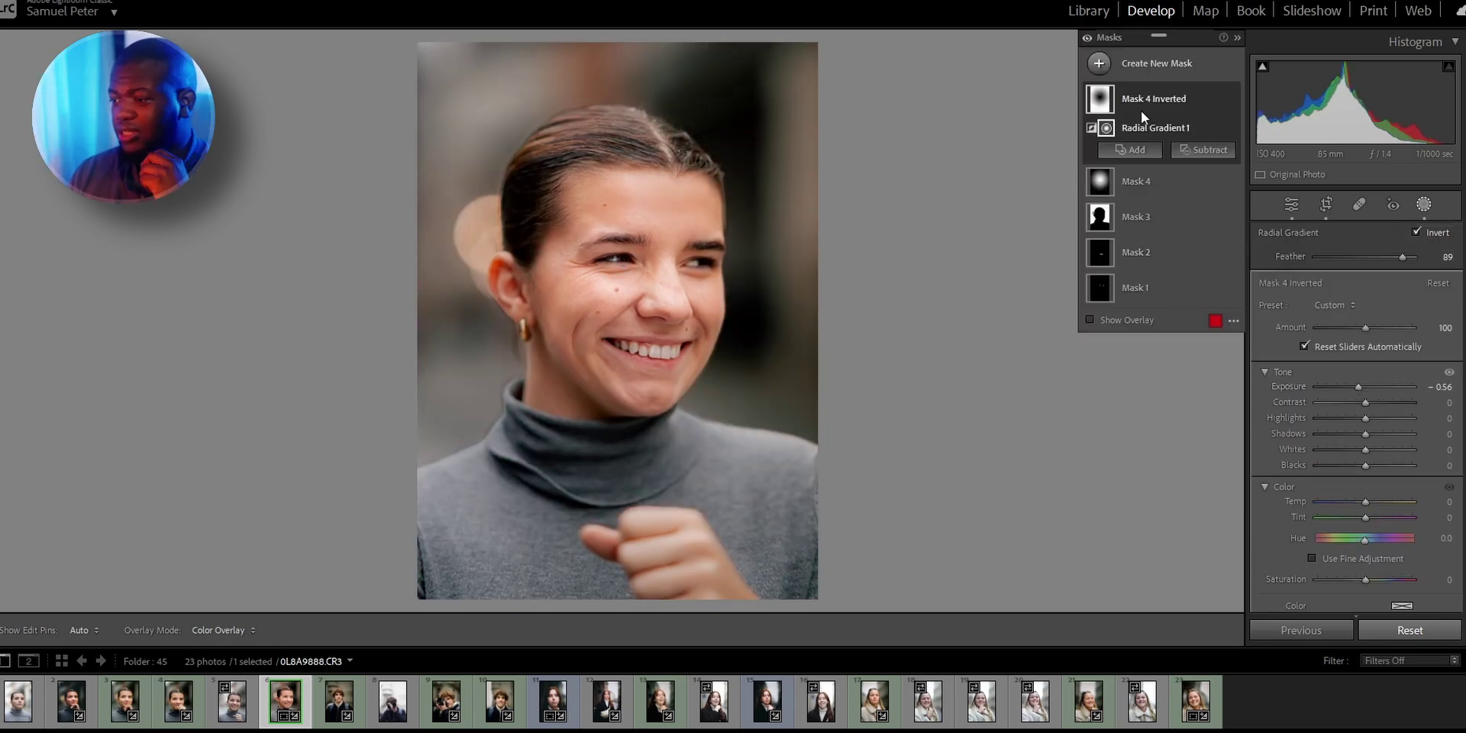
pyautogui.moveTo(1364, 466); pyautogui.dragTo(1358, 467)
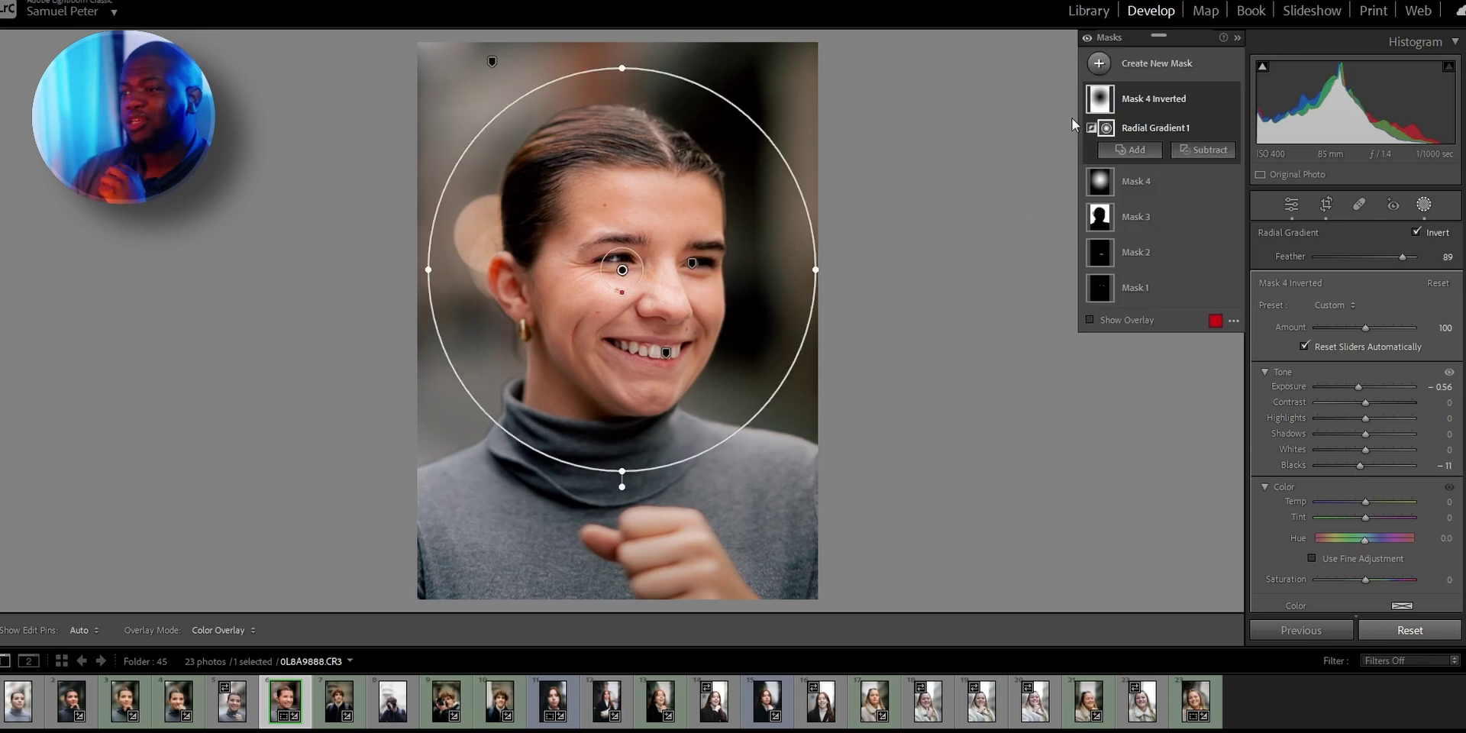
pyautogui.click(1232, 99)
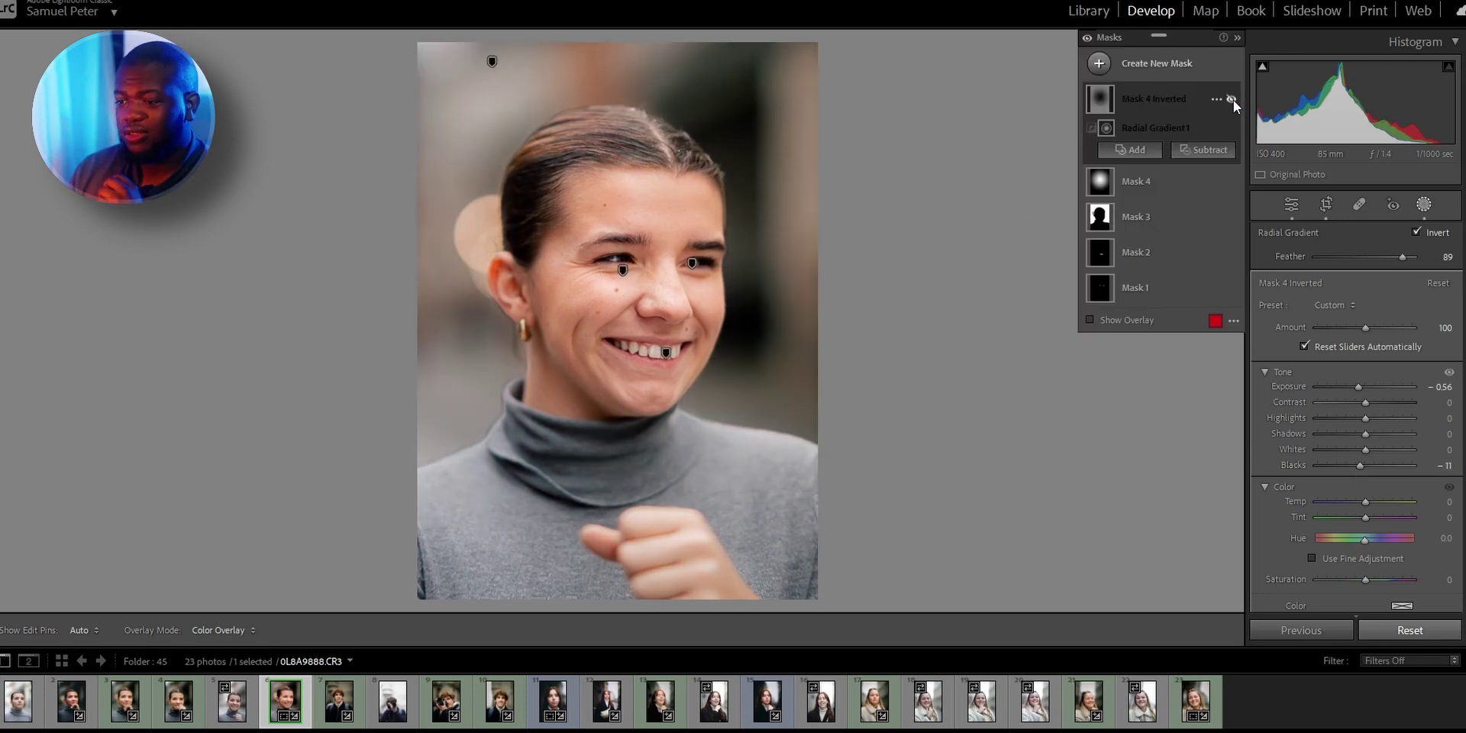
pyautogui.click(1232, 99)
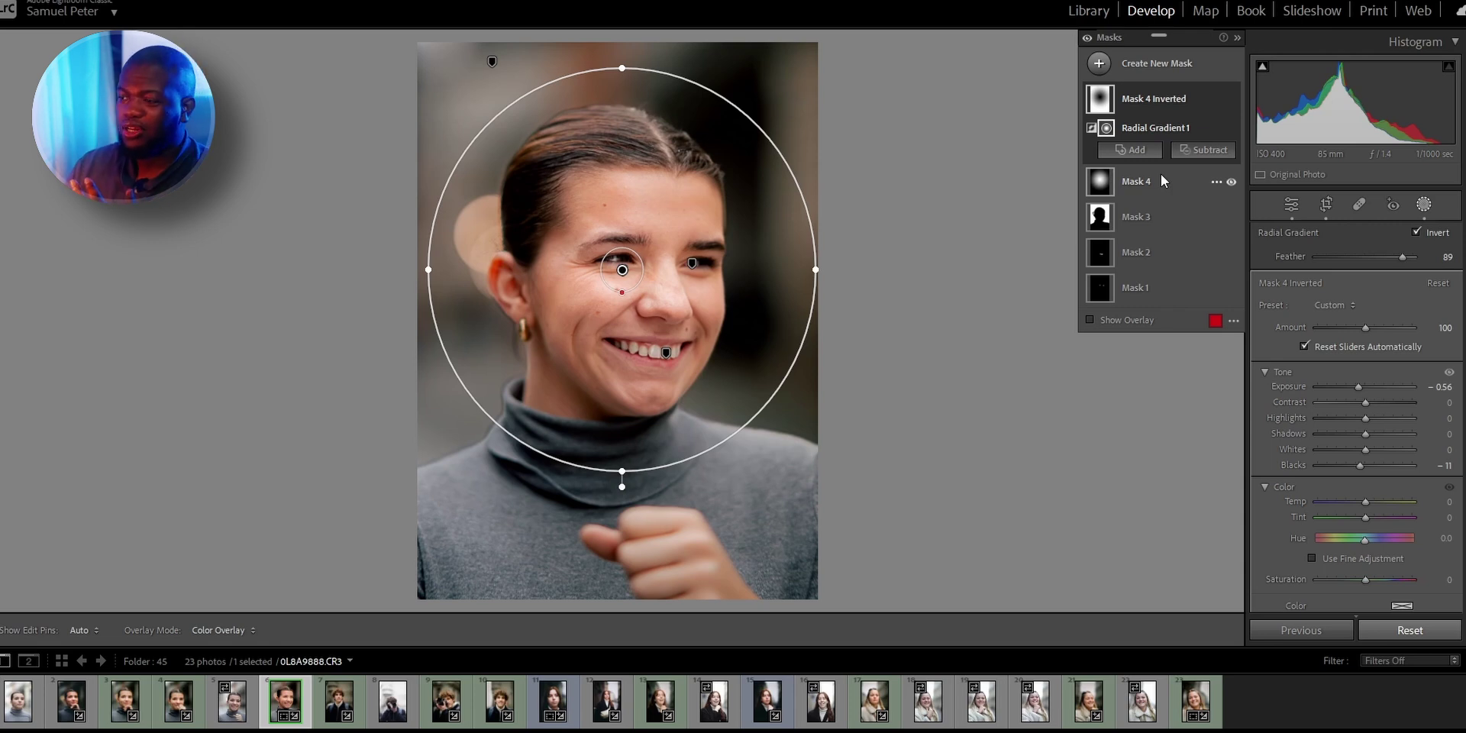
# Compare the portrait before and after masking by toggling the visibility of all masks together.
pyautogui.click(1086, 38)
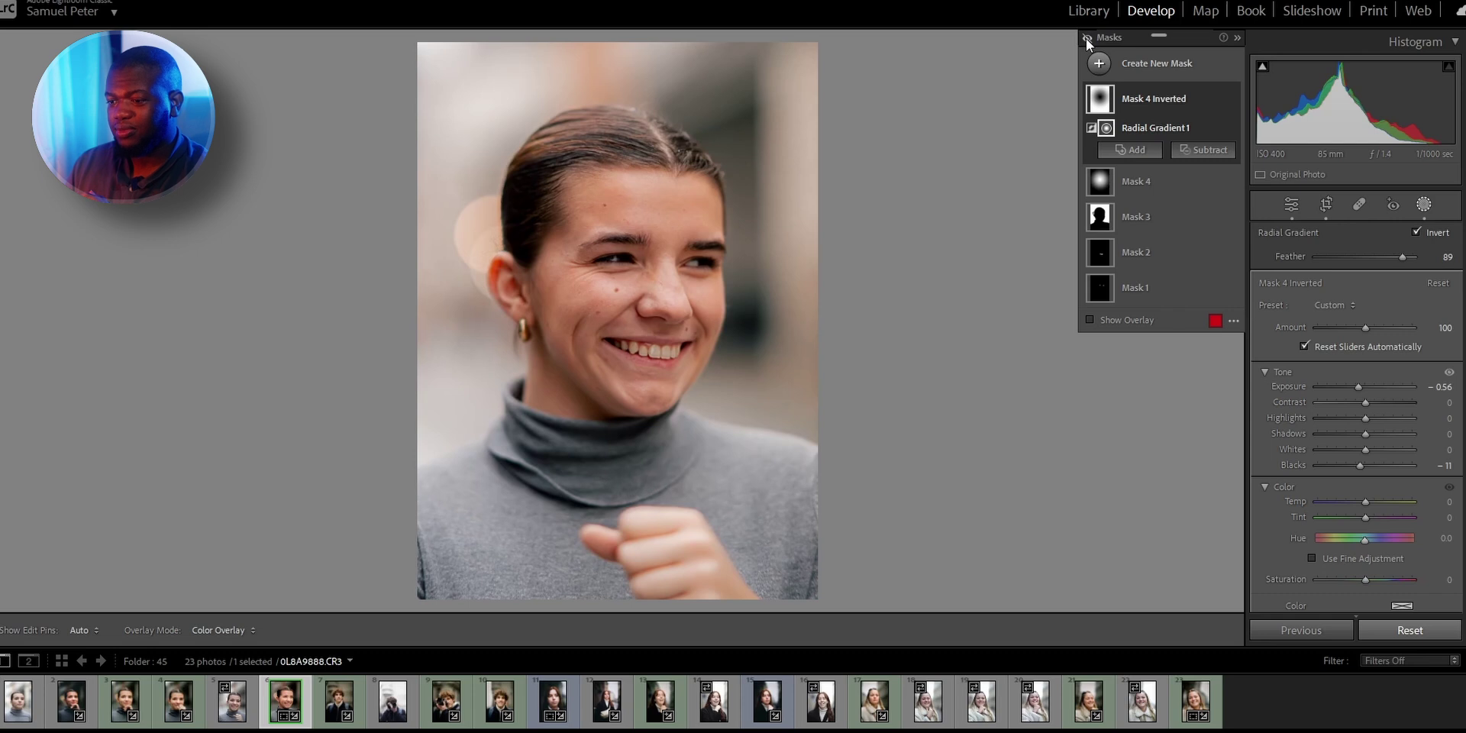
pyautogui.click(1086, 38)
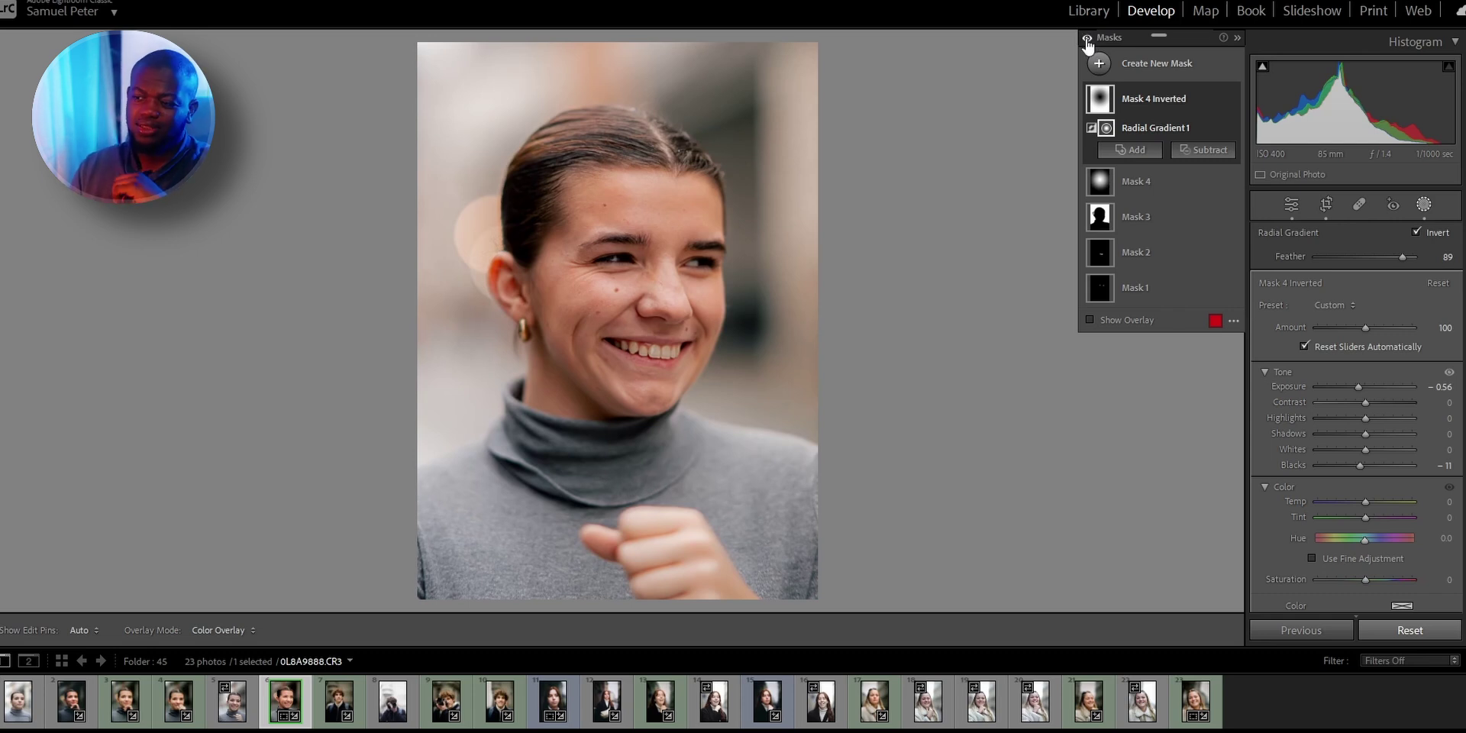
pyautogui.click(1088, 39)
pyautogui.click(1088, 40)
pyautogui.click(1087, 40)
pyautogui.click(1088, 39)
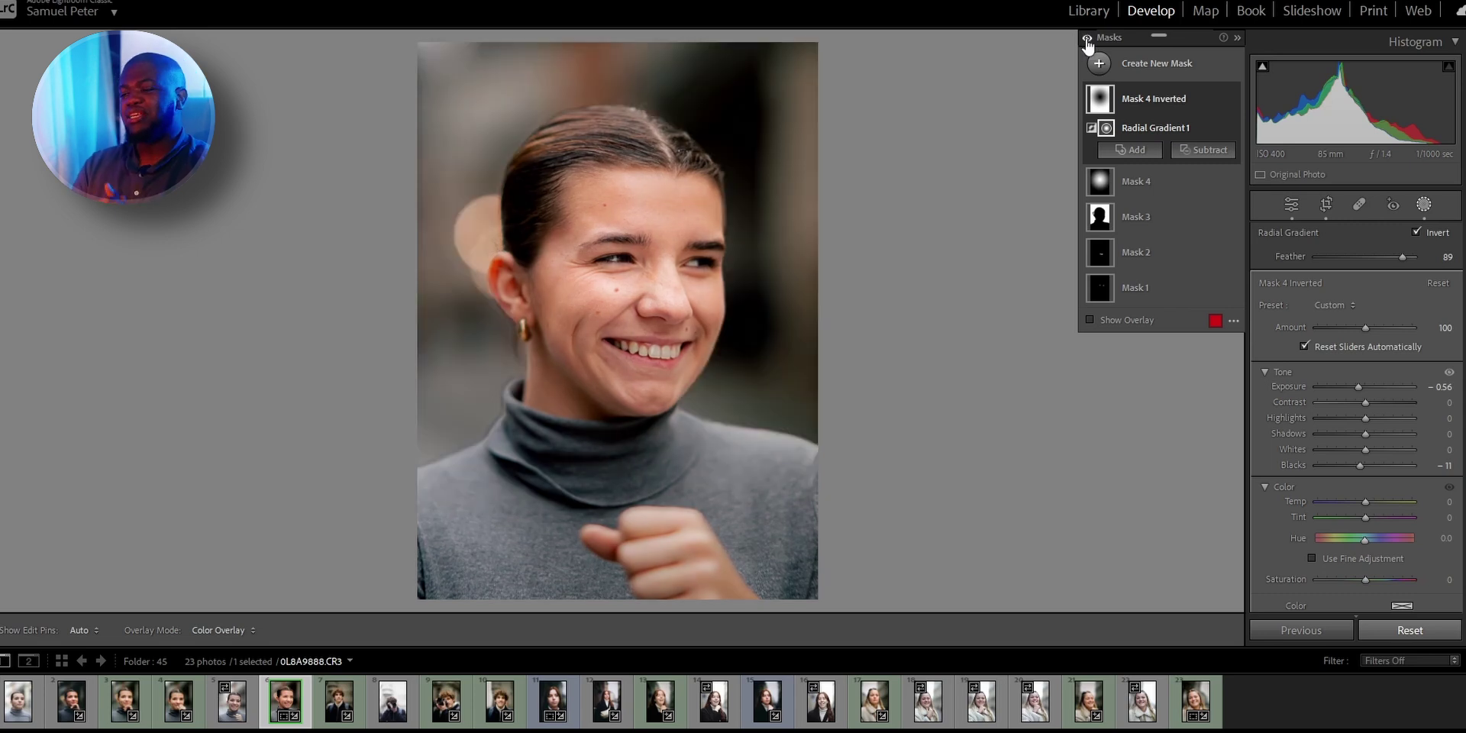